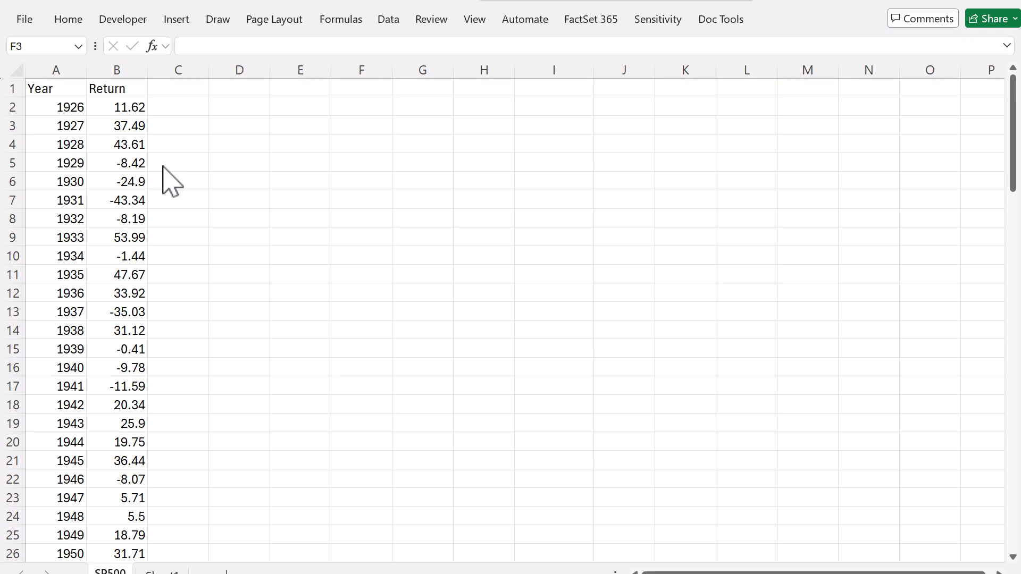
# - Enter example class limits 1 and 5 in E3:F3, and 6 and 10 in E4:F4
pyautogui.click(305, 128)
pyautogui.click(305, 127)
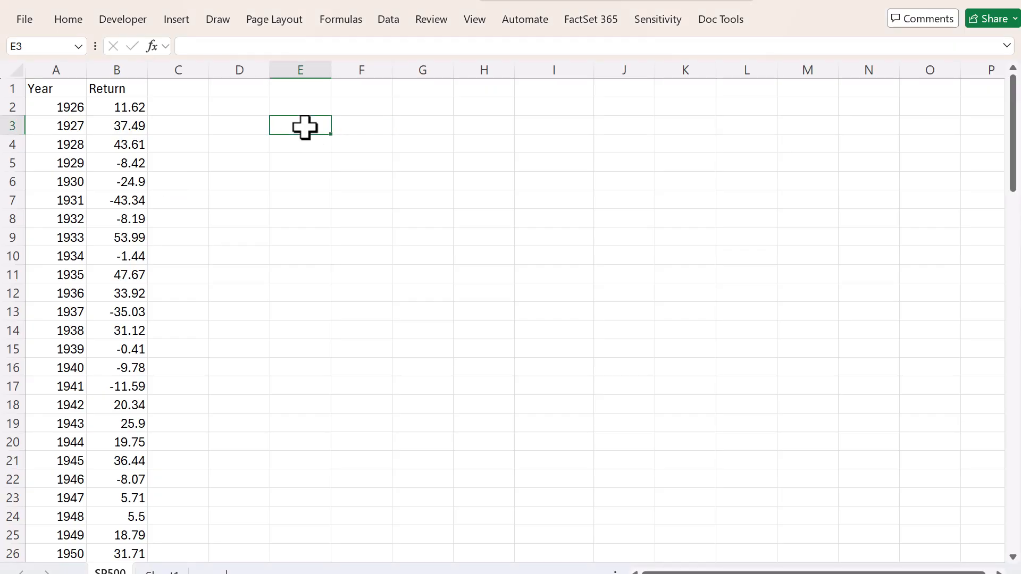
pyautogui.write('1')
pyautogui.press('Tab')
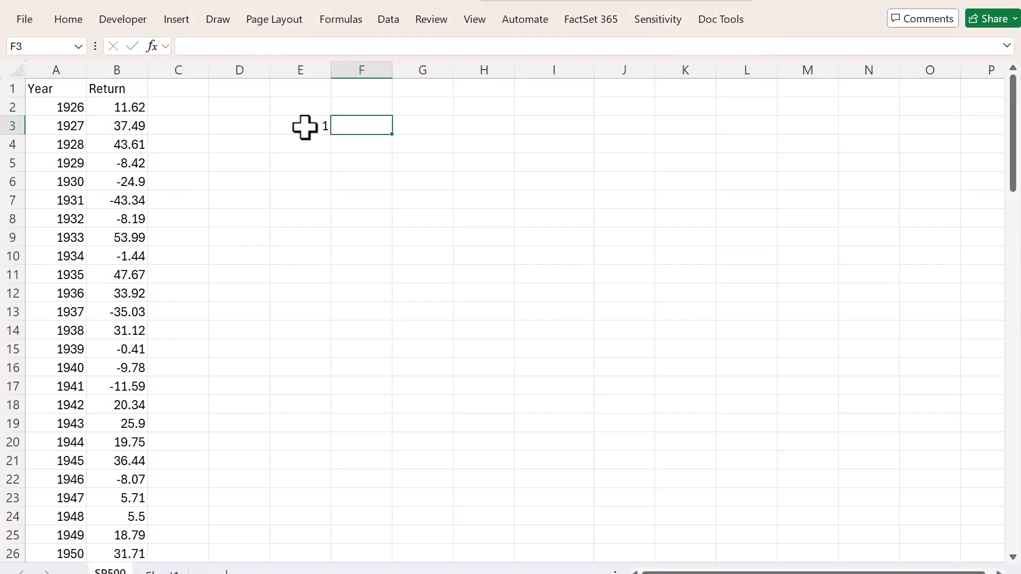
pyautogui.write('5')
pyautogui.press('Tab')
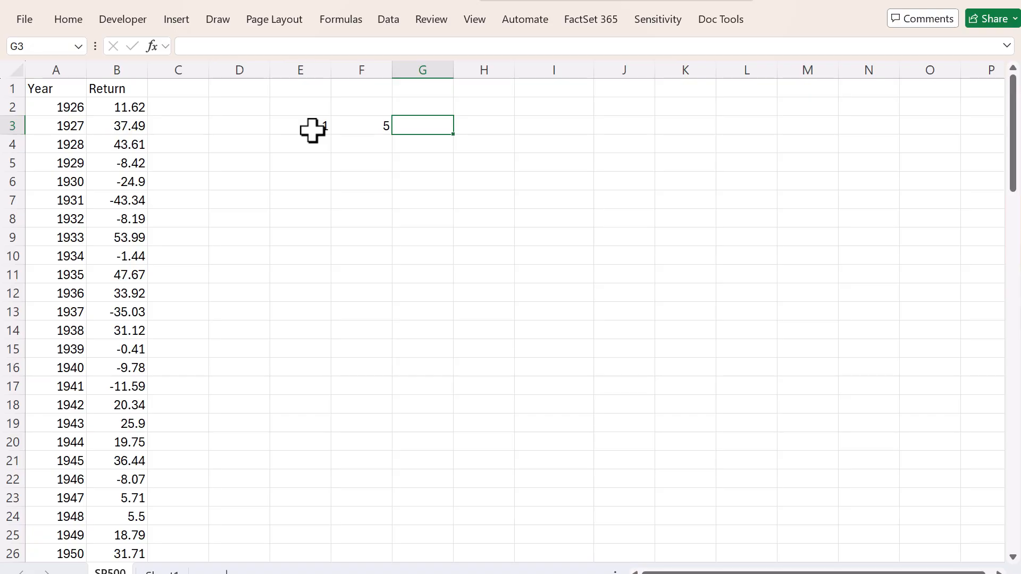
pyautogui.press('Down')
pyautogui.press('Left')
pyautogui.press('Left')
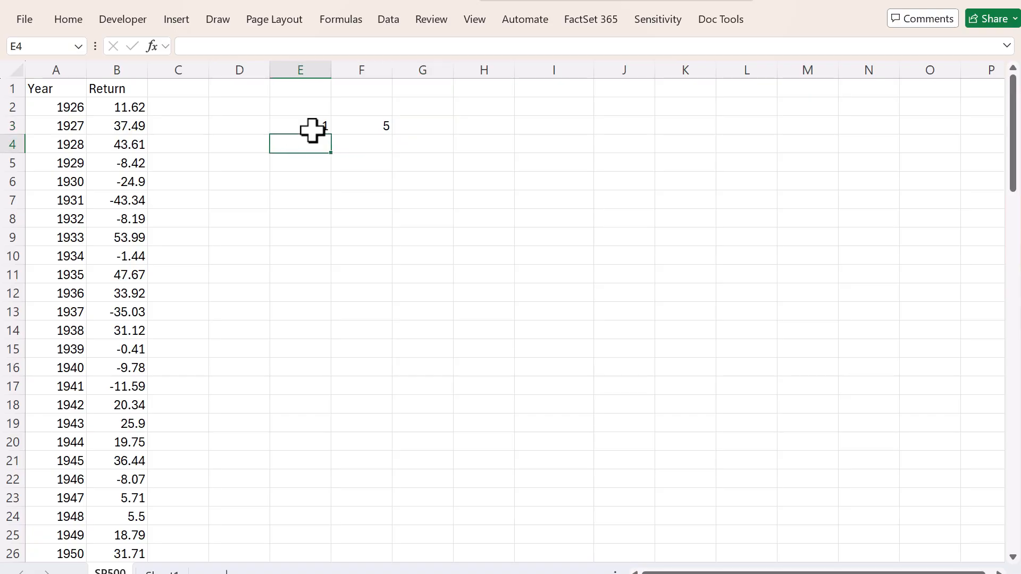
pyautogui.write('6')
pyautogui.press('Tab')
pyautogui.write('10')
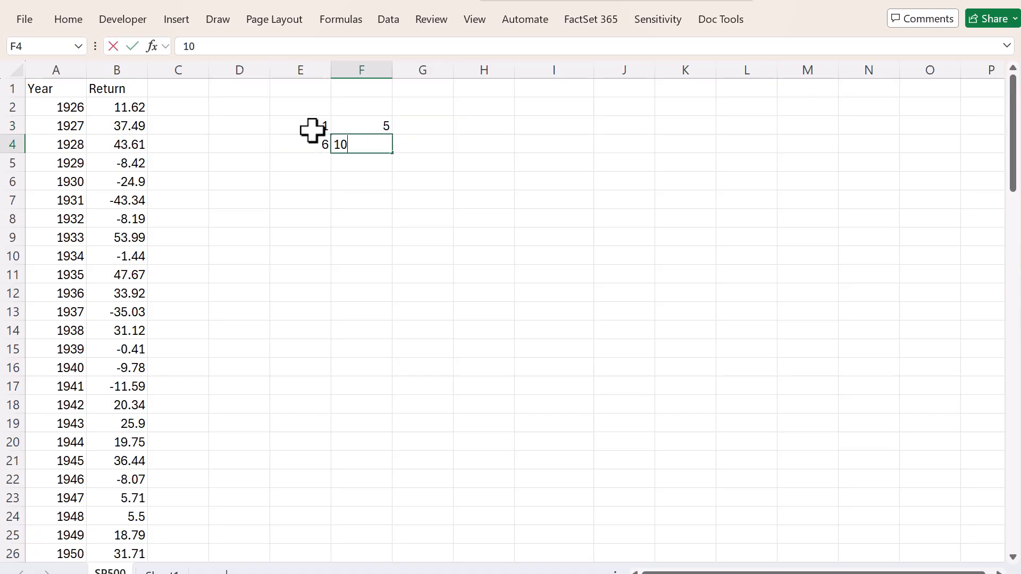
pyautogui.press('Return')
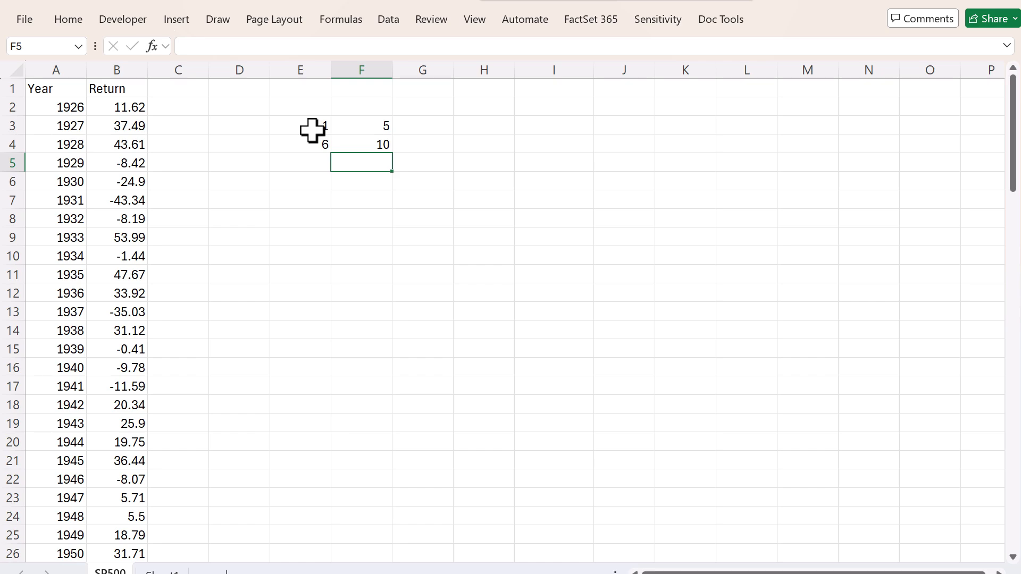
# - Clear the example class limits from E3:F4
pyautogui.press('Up')
pyautogui.press('Up')
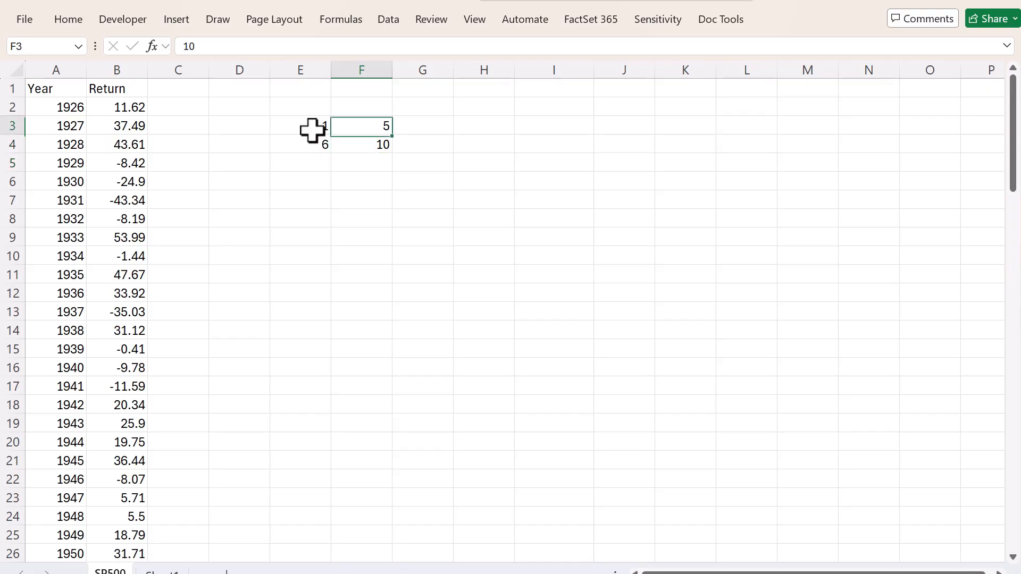
pyautogui.press('Left')
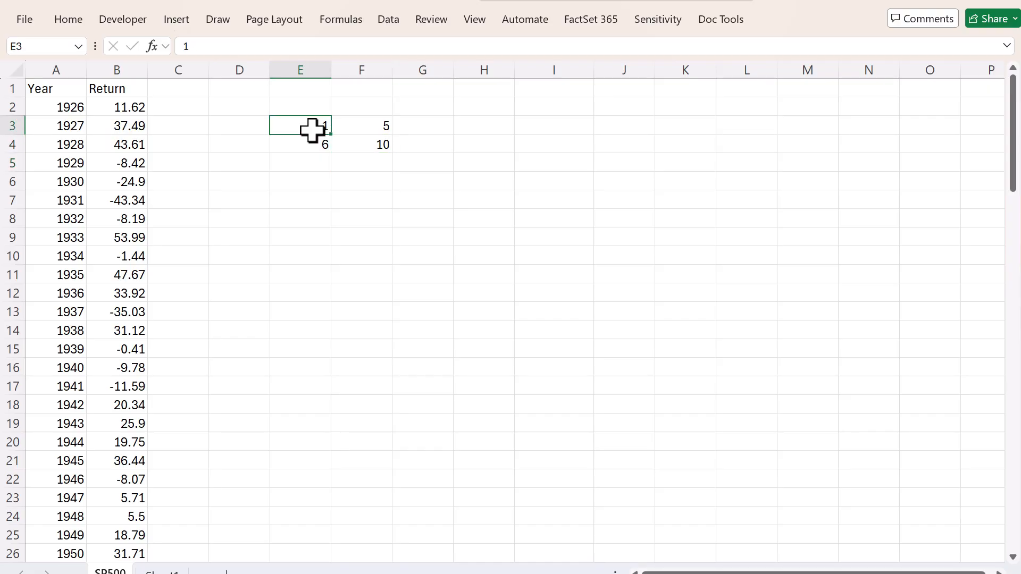
pyautogui.hotkey('ctrl', 'a')
pyautogui.press('Delete')
# - Enter the frequency table headers LCL, UCL, Freq, Rel Freq and Cum Freq in E2:I2
pyautogui.press('Up')
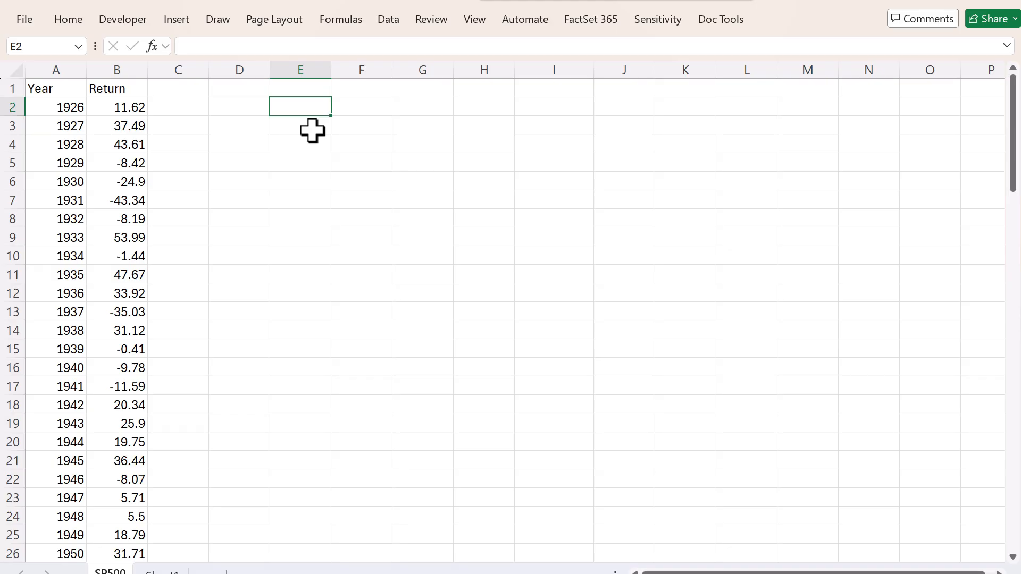
pyautogui.write('LCL')
pyautogui.press('Tab')
pyautogui.write('UCL')
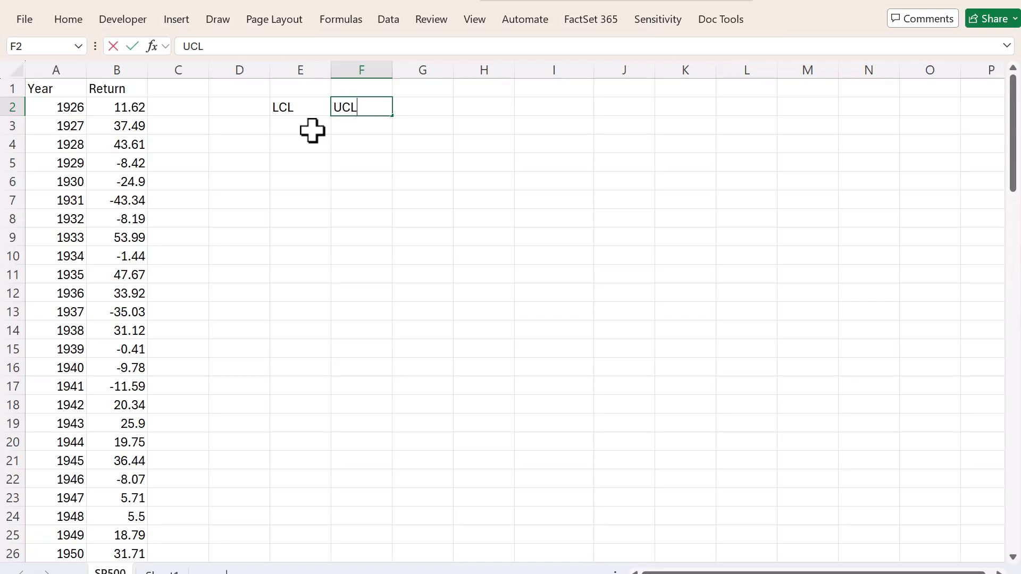
pyautogui.press('Tab')
pyautogui.write('Freq')
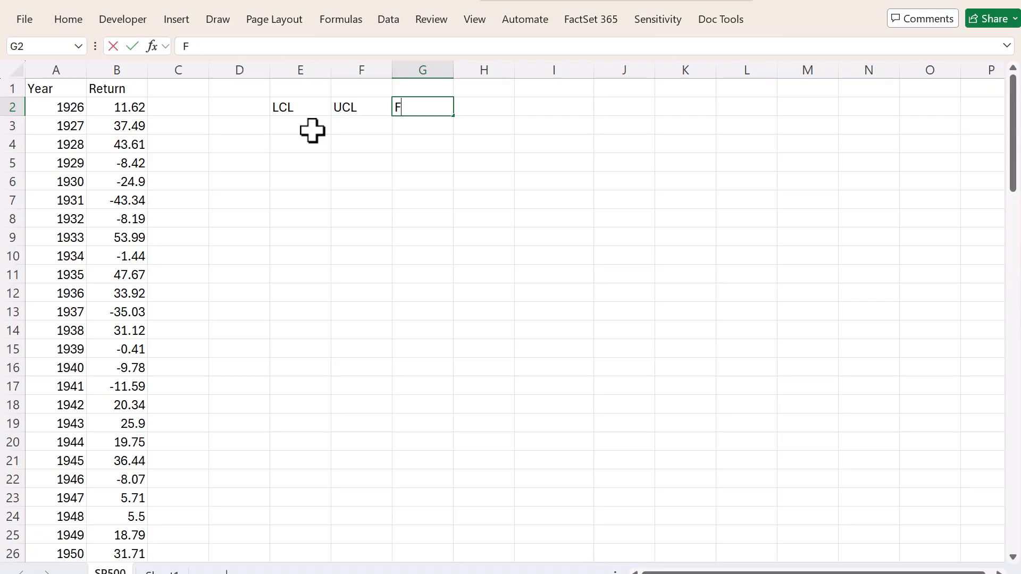
pyautogui.press('Tab')
pyautogui.write('Rel')
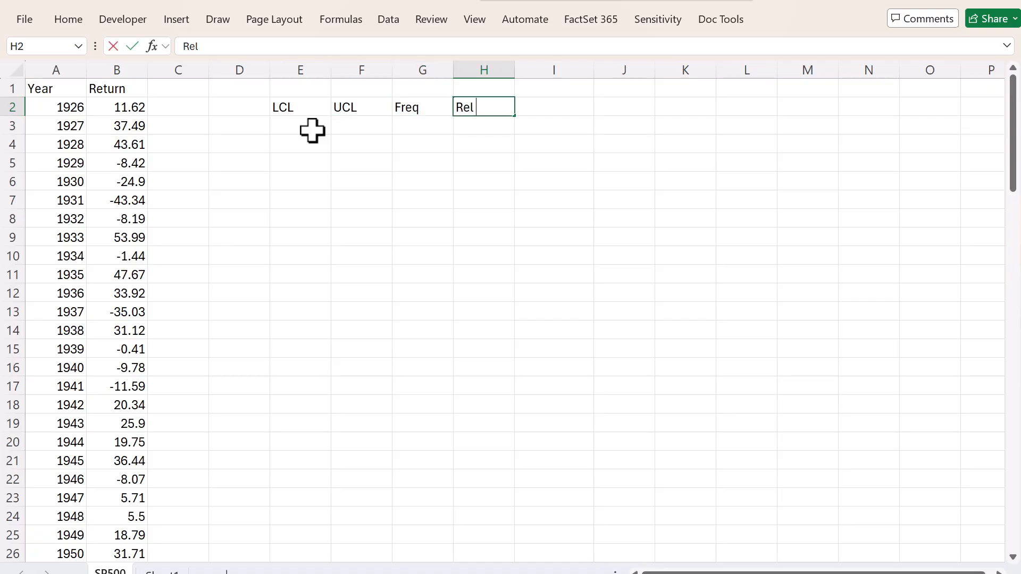
pyautogui.write(' Freq')
pyautogui.press('Tab')
pyautogui.write('Cum')
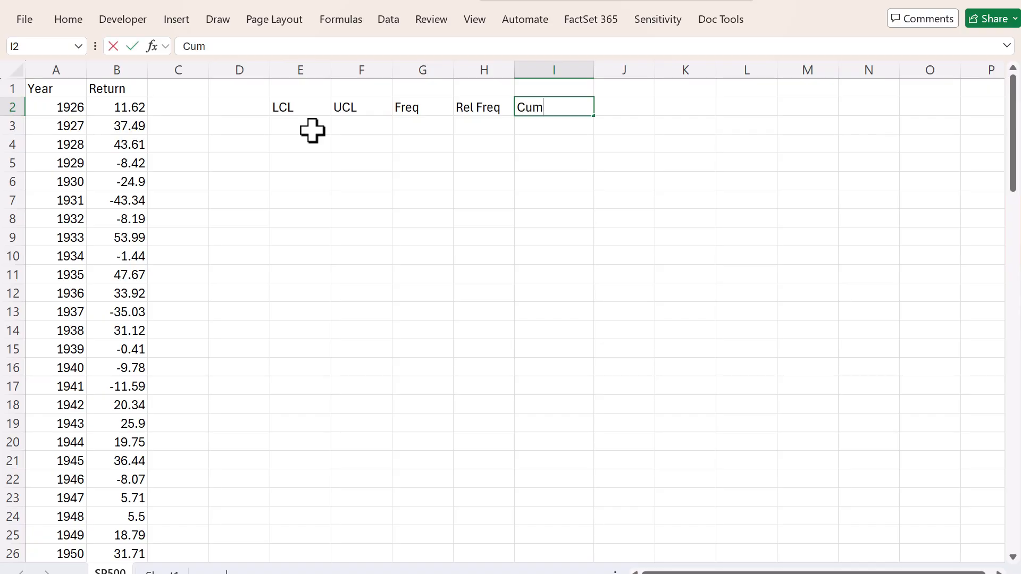
pyautogui.write(' Freq')
pyautogui.press('Return')
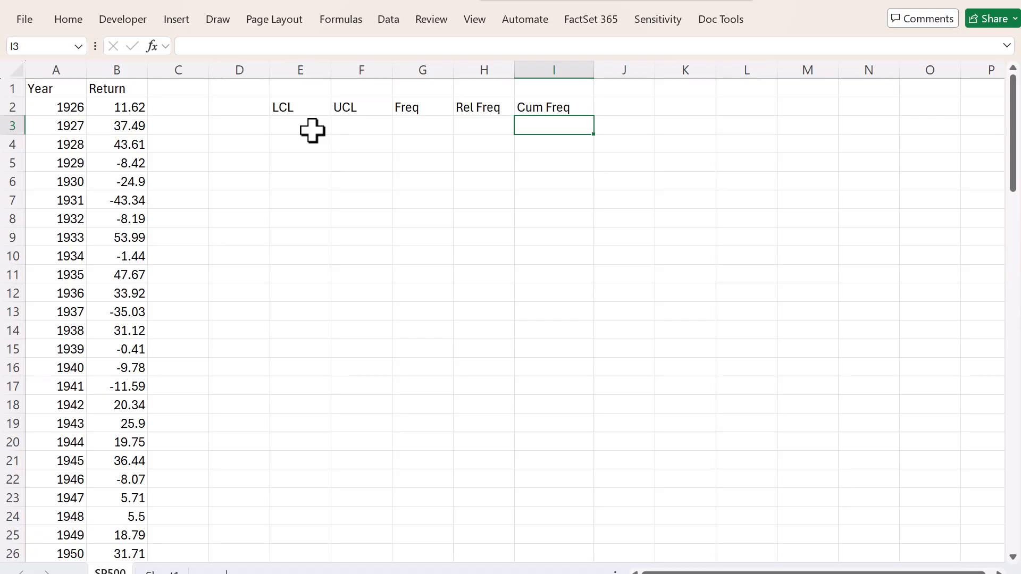
# - Look through the annual returns in column B to judge how the values are spread
pyautogui.click(312, 130)
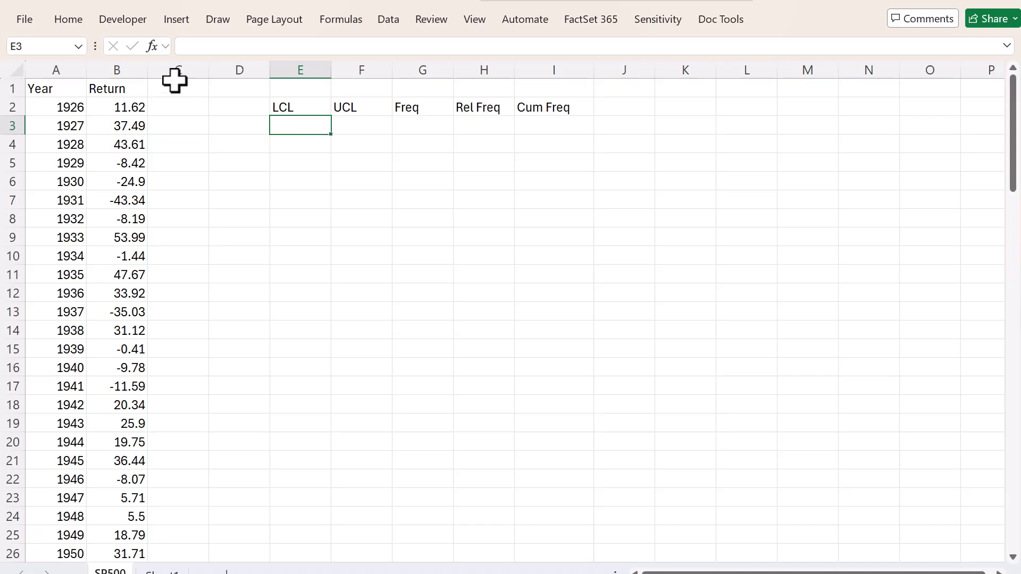
pyautogui.click(129, 125)
pyautogui.press('Down')
pyautogui.press('Down')
pyautogui.press('Down')
pyautogui.press('Down')
pyautogui.press('Down')
pyautogui.press('Down')
pyautogui.press('Down')
pyautogui.press('Down')
pyautogui.press('Down')
pyautogui.press('Down')
pyautogui.press('Down')
pyautogui.press('Down')
pyautogui.press('Down')
pyautogui.press('Down')
pyautogui.press('Down')
pyautogui.press('Down')
pyautogui.press('Down')
pyautogui.press('Down')
pyautogui.press('Down')
pyautogui.press('Down')
pyautogui.press('Down')
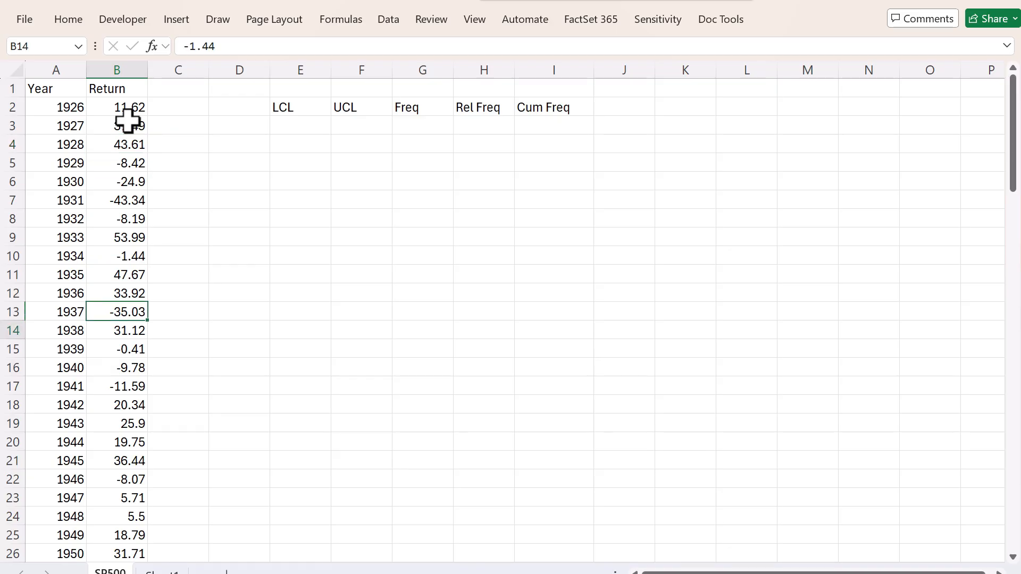
pyautogui.press('Up')
pyautogui.press('Up')
pyautogui.press('Up')
pyautogui.press('Up')
pyautogui.press('Up')
pyautogui.press('Up')
pyautogui.press('Up')
pyautogui.press('Up')
pyautogui.press('Up')
pyautogui.press('Up')
pyautogui.press('Up')
pyautogui.press('Up')
pyautogui.press('Up')
pyautogui.press('Up')
pyautogui.press('Up')
pyautogui.press('Up')
pyautogui.press('Up')
pyautogui.press('Up')
pyautogui.press('Up')
pyautogui.press('Up')
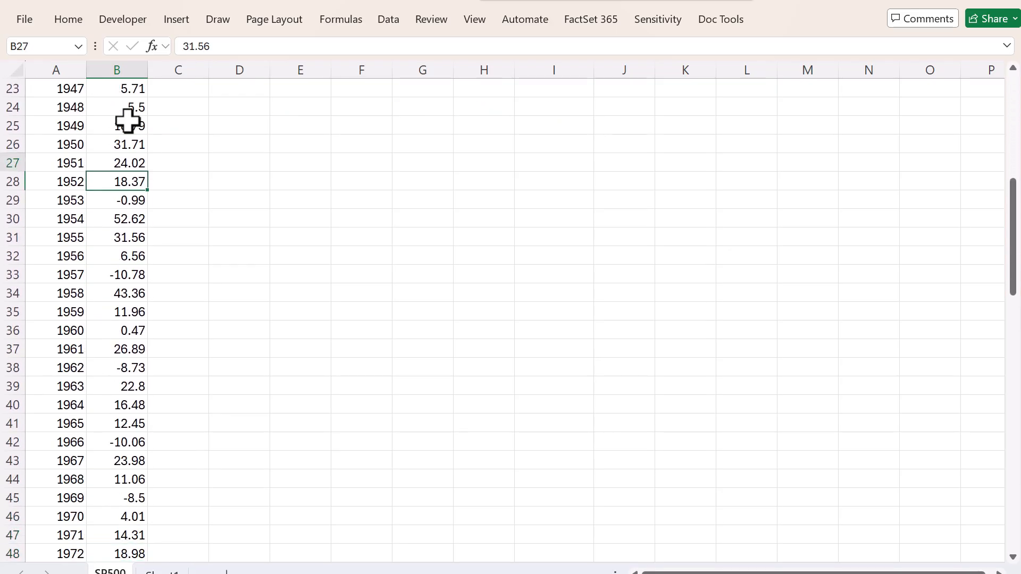
pyautogui.press('Down')
pyautogui.press('Down')
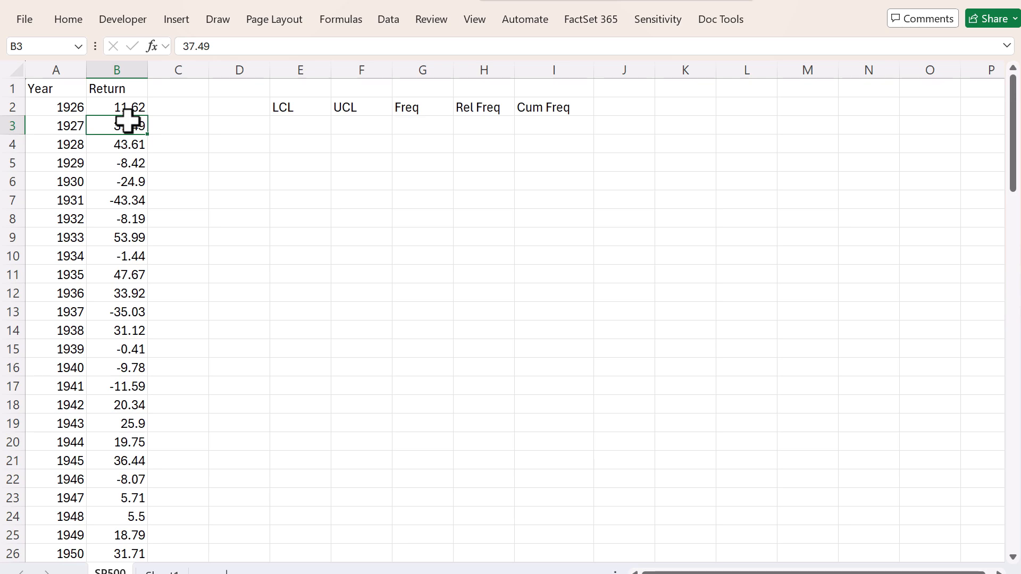
pyautogui.press('Right')
pyautogui.press('Right')
pyautogui.press('Right')
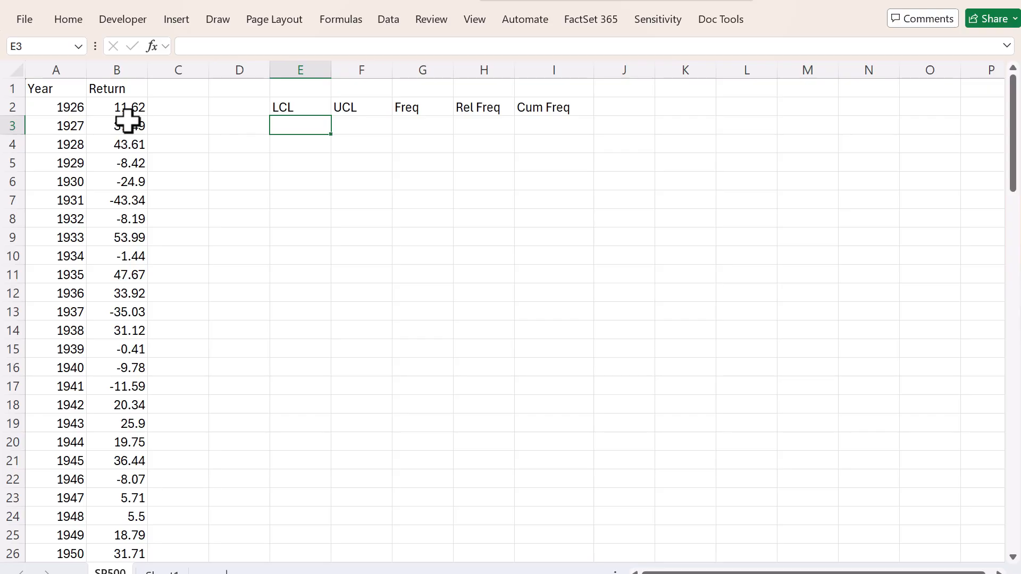
pyautogui.press('Left')
pyautogui.press('Left')
pyautogui.press('Left')
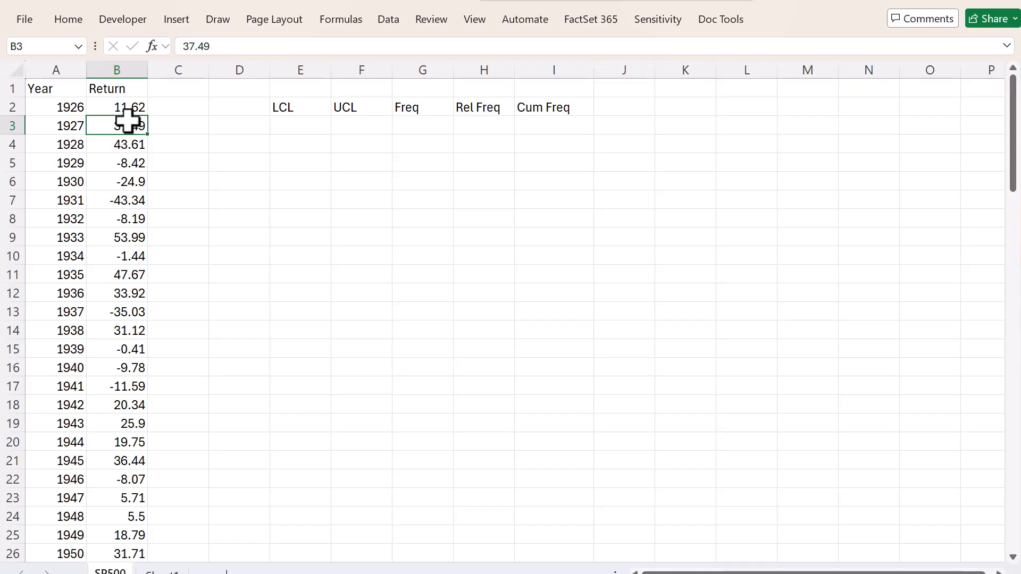
# - Label cell D4 as Sturges
pyautogui.press('Right')
pyautogui.press('Right')
pyautogui.press('Down')
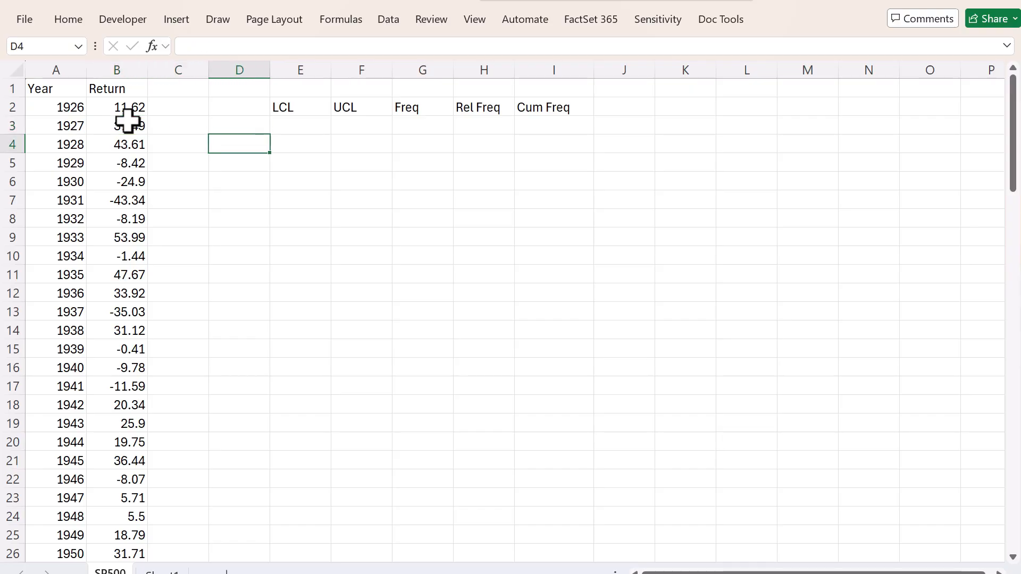
pyautogui.write('Struges')
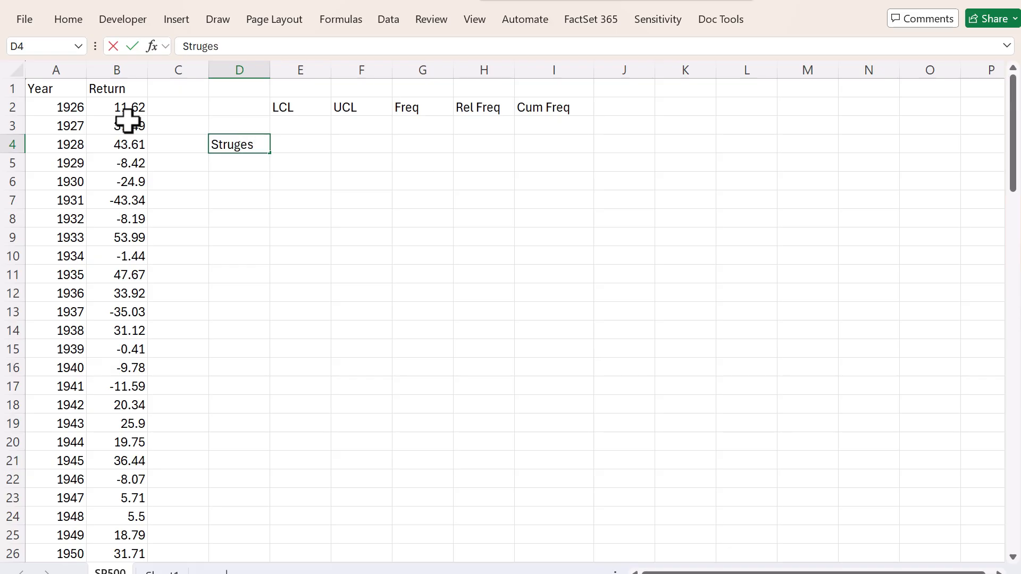
pyautogui.press('Return')
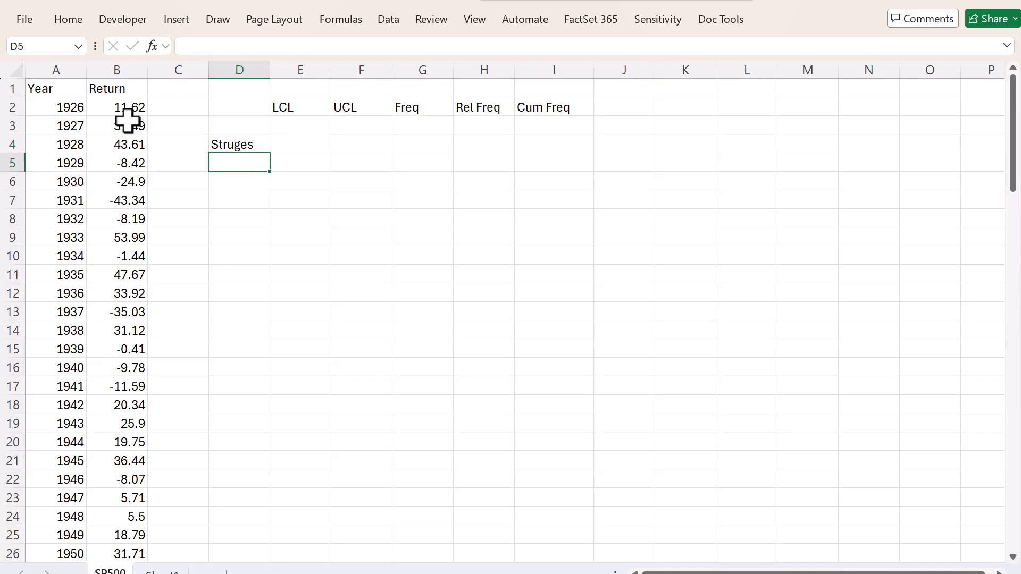
pyautogui.press('Up')
pyautogui.write('Sturges')
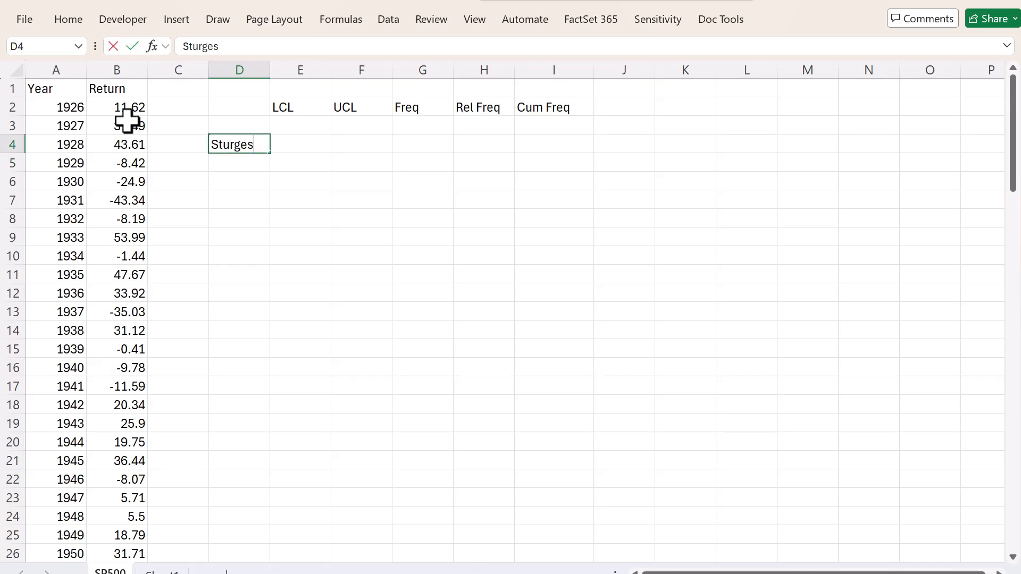
pyautogui.press('Return')
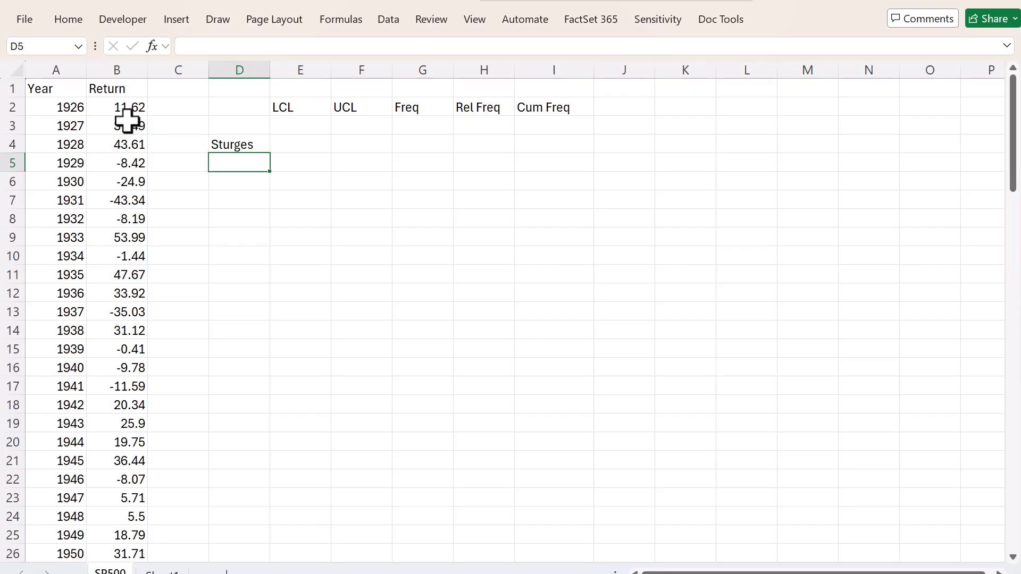
# - Calculate the Sturges number of classes in D5 with =1+3.3*LOG(COUNT(B2:B101))
pyautogui.write('=1+3.3')
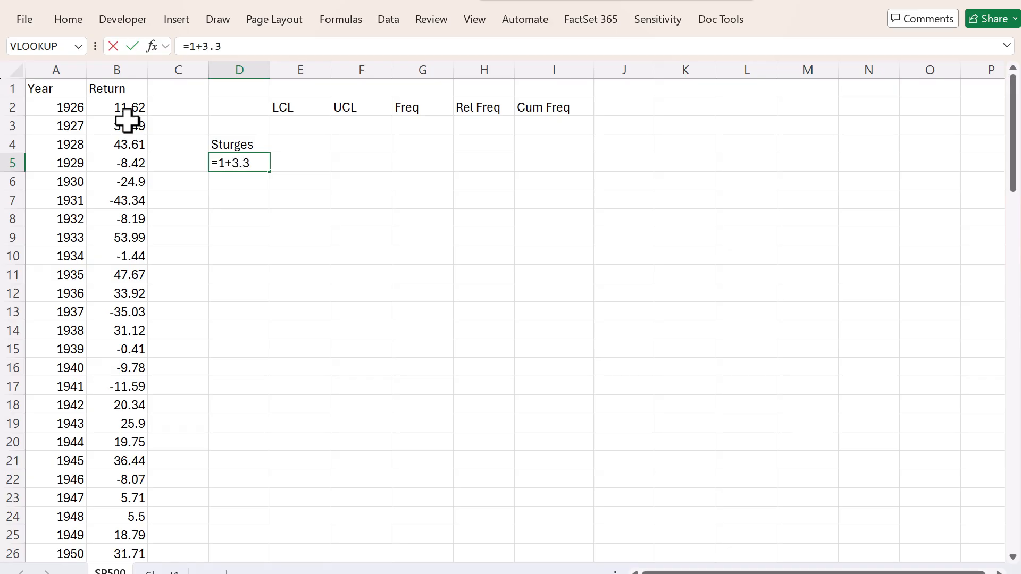
pyautogui.write('*log(')
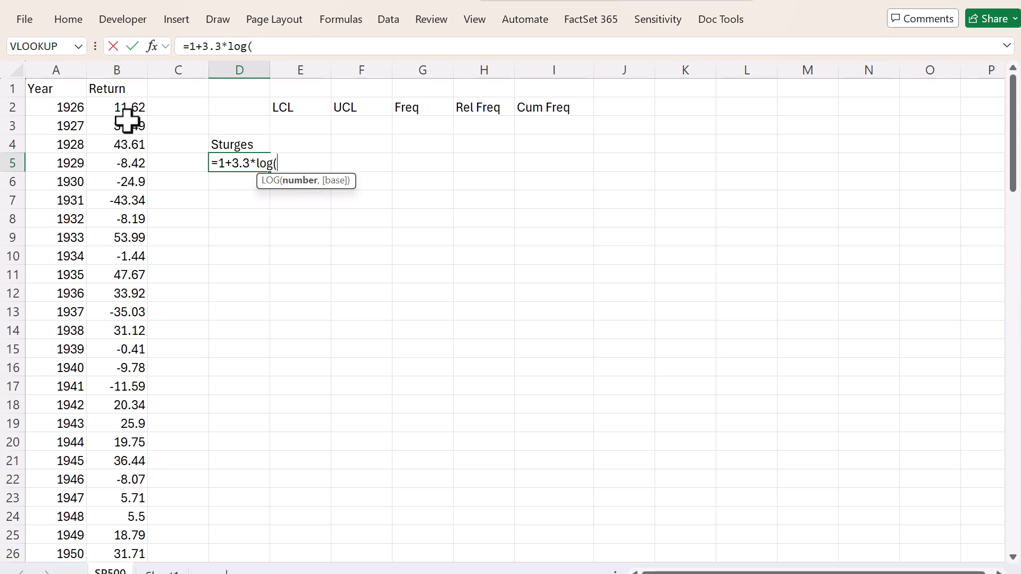
pyautogui.write('count(')
pyautogui.click(115, 102)
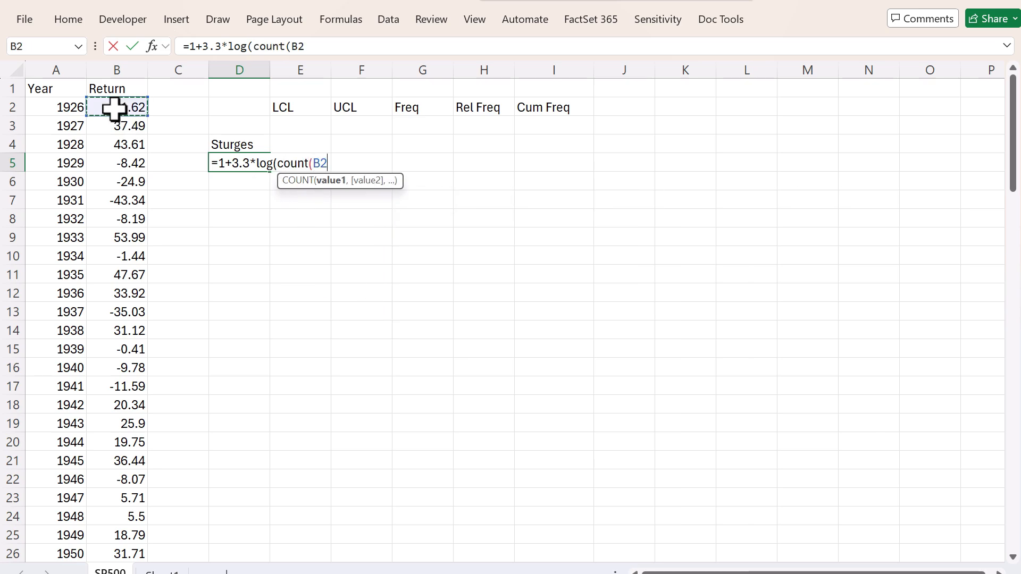
pyautogui.hotkey('ctrl', 'shift', 'Down')
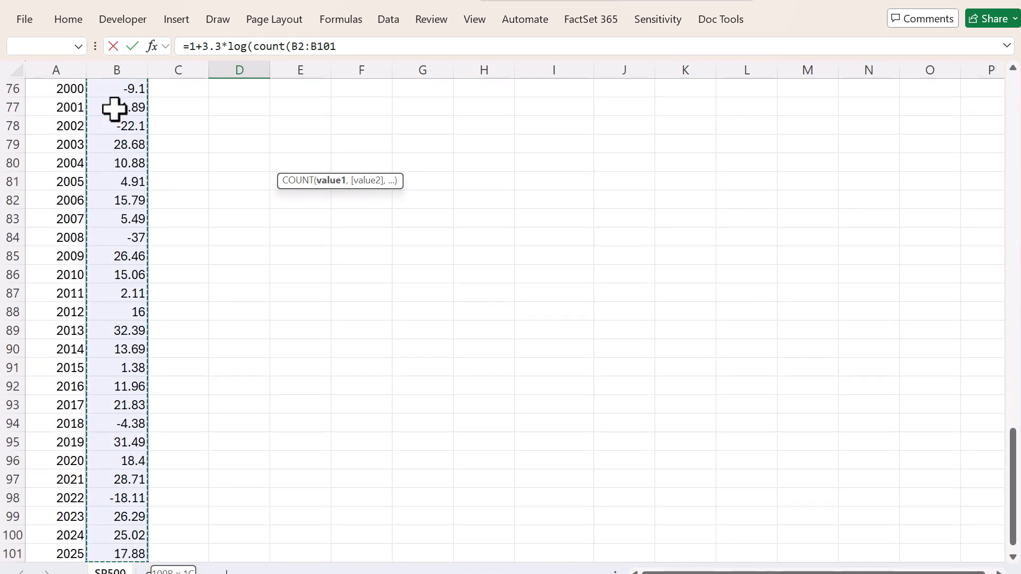
pyautogui.write('))')
pyautogui.press('Return')
pyautogui.press('Up')
pyautogui.press('Up')
pyautogui.press('Up')
pyautogui.press('Up')
pyautogui.press('Up')
pyautogui.press('Down')
pyautogui.press('Down')
pyautogui.press('Down')
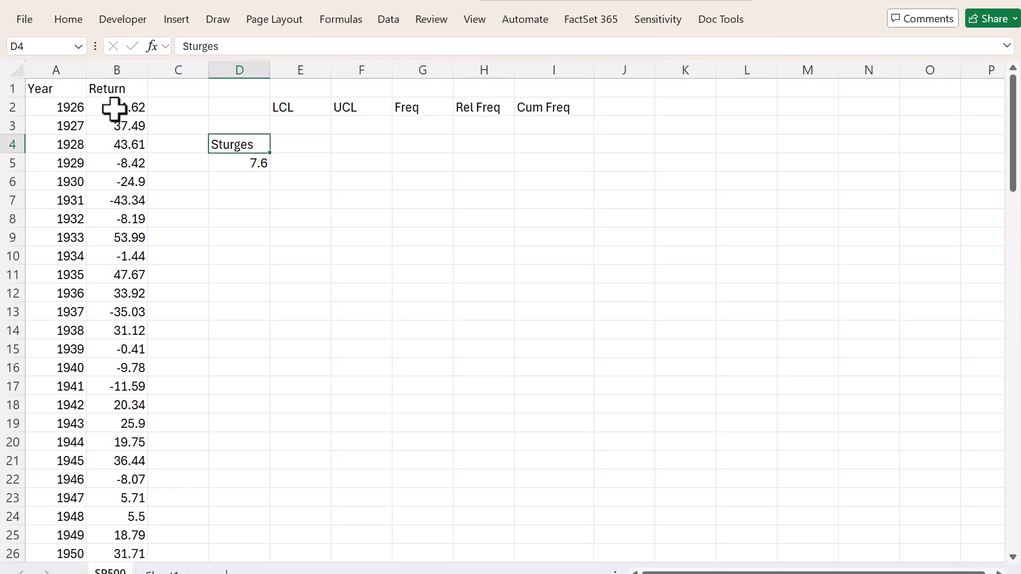
pyautogui.press('Down')
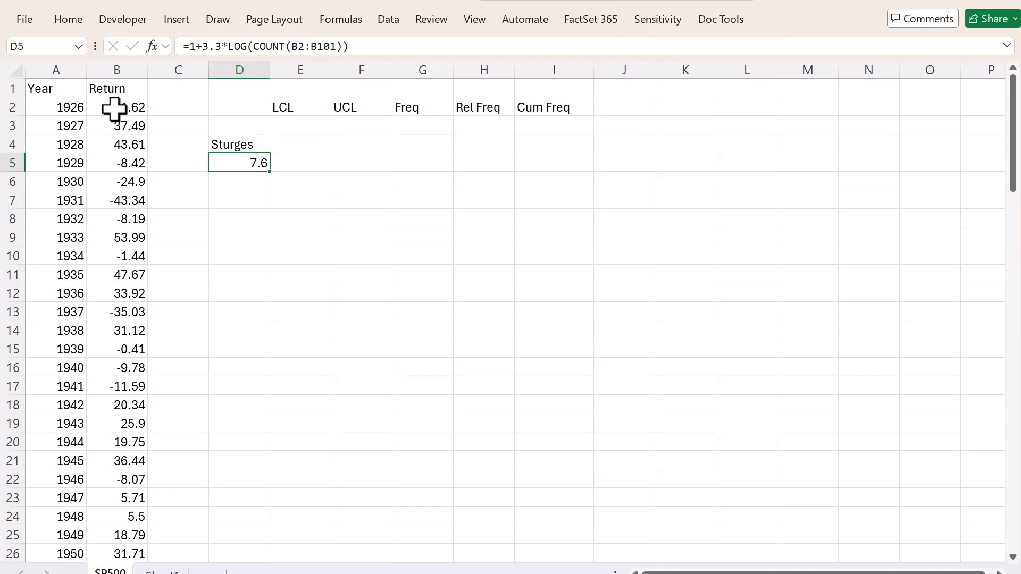
# - Calculate the minimum of the returns in B2:B101 in cell D7 with the MIN function
pyautogui.press('Down')
pyautogui.press('Down')
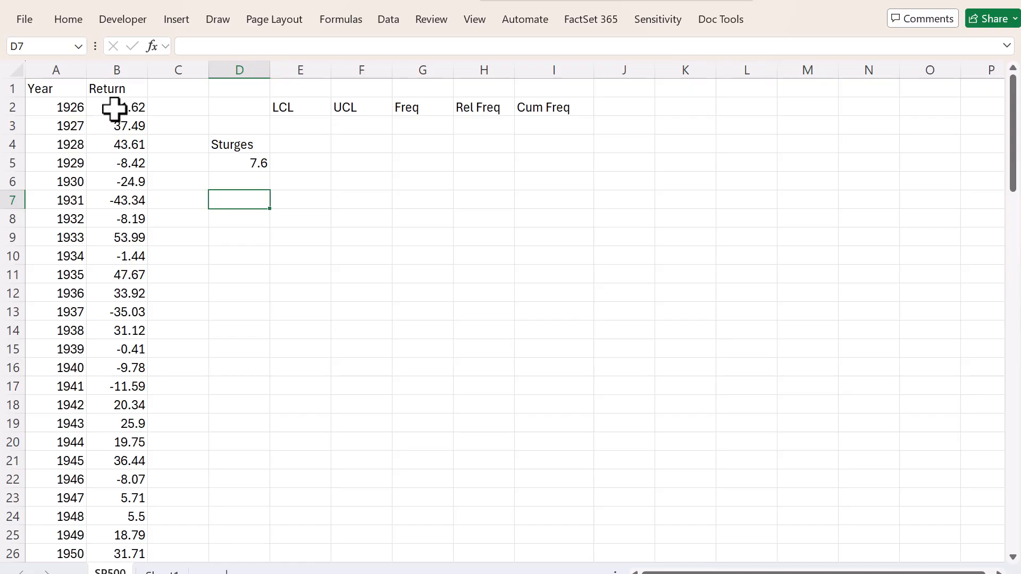
pyautogui.write('=min(')
pyautogui.press('Up')
pyautogui.press('Up')
pyautogui.press('Up')
pyautogui.press('Up')
pyautogui.press('Up')
pyautogui.press('Left')
pyautogui.press('Left')
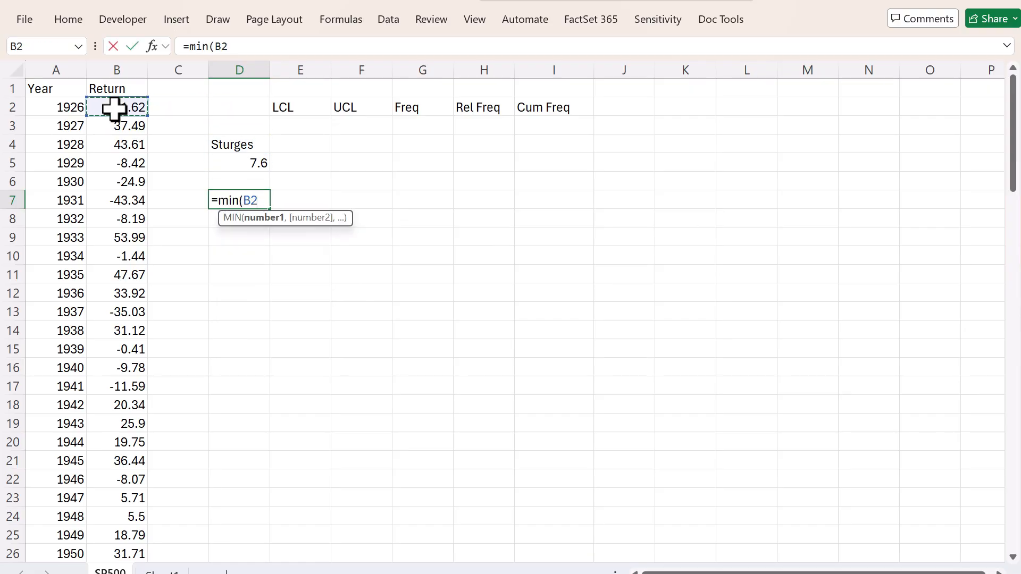
pyautogui.hotkey('ctrl', 'shift', 'Down')
pyautogui.press('Return')
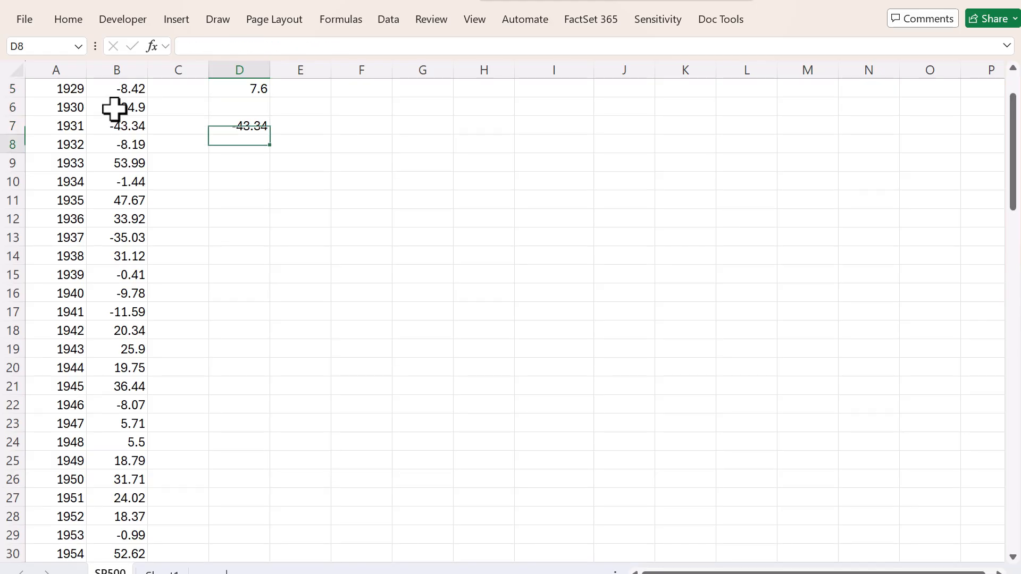
# - Calculate the maximum of the returns in B2:B101 in cell D8 with the MAX function
pyautogui.write('=max(')
pyautogui.press('Up')
pyautogui.press('Up')
pyautogui.press('Up')
pyautogui.press('Up')
pyautogui.press('Up')
pyautogui.press('Up')
pyautogui.press('Up')
pyautogui.press('Left')
pyautogui.press('Left')
pyautogui.press('Down')
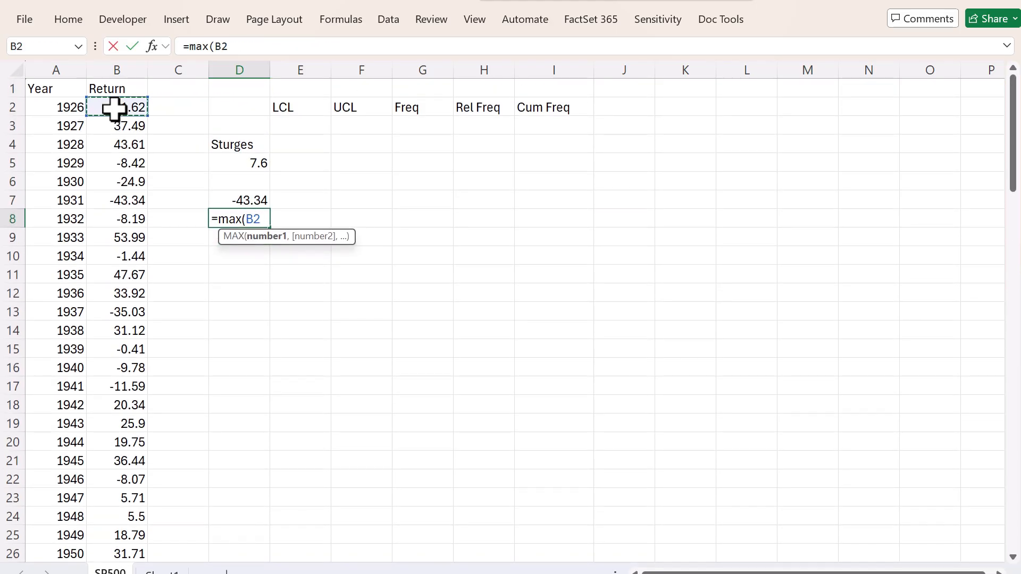
pyautogui.hotkey('ctrl', 'shift', 'Down')
pyautogui.press('Return')
pyautogui.scroll(2, 219, 228)
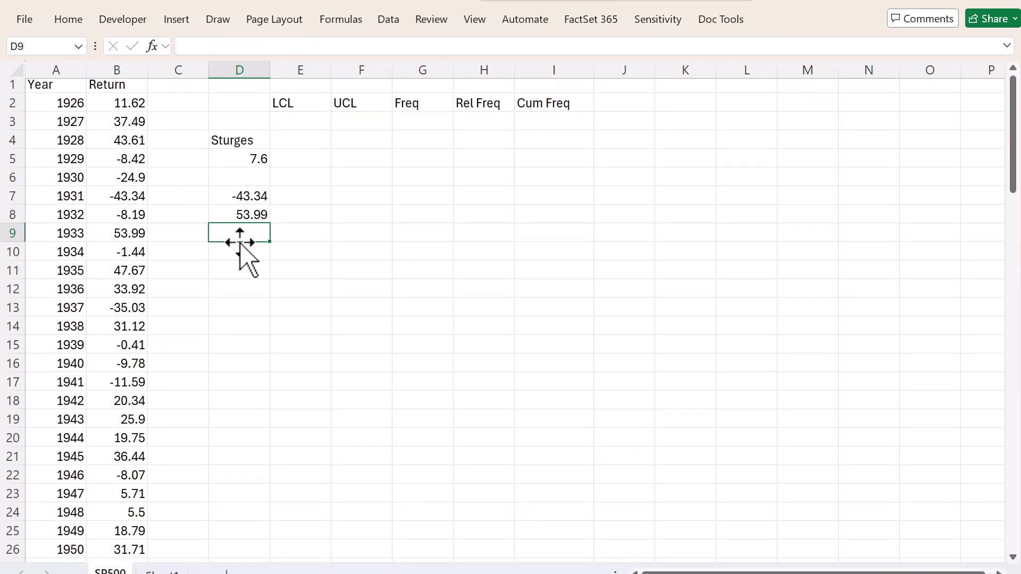
# - Calculate the range of the returns in D9 with =D8-D7 and the width for eight classes in D10 with =D9/8
pyautogui.write('=D8')
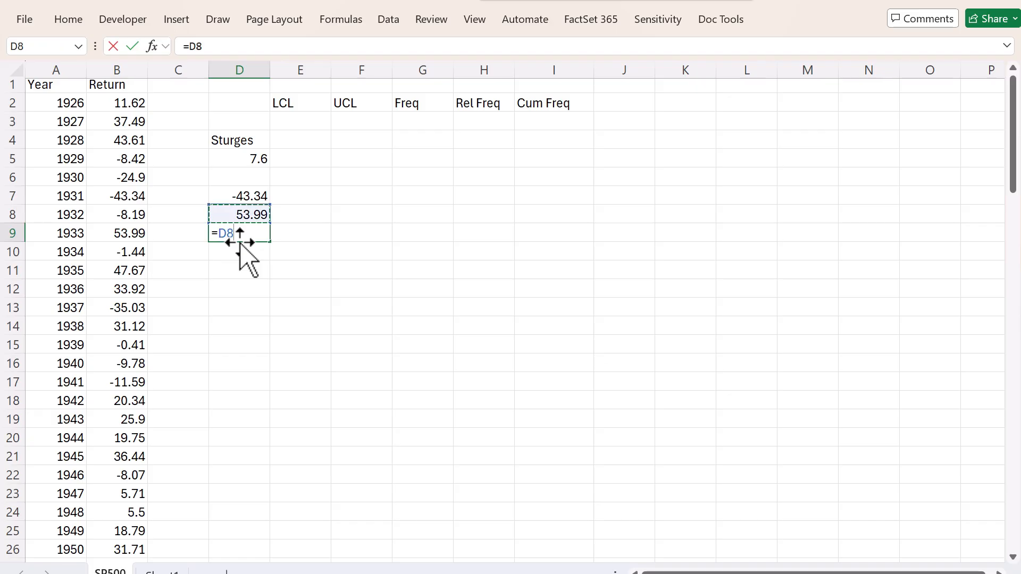
pyautogui.write('-D7')
pyautogui.press('Return')
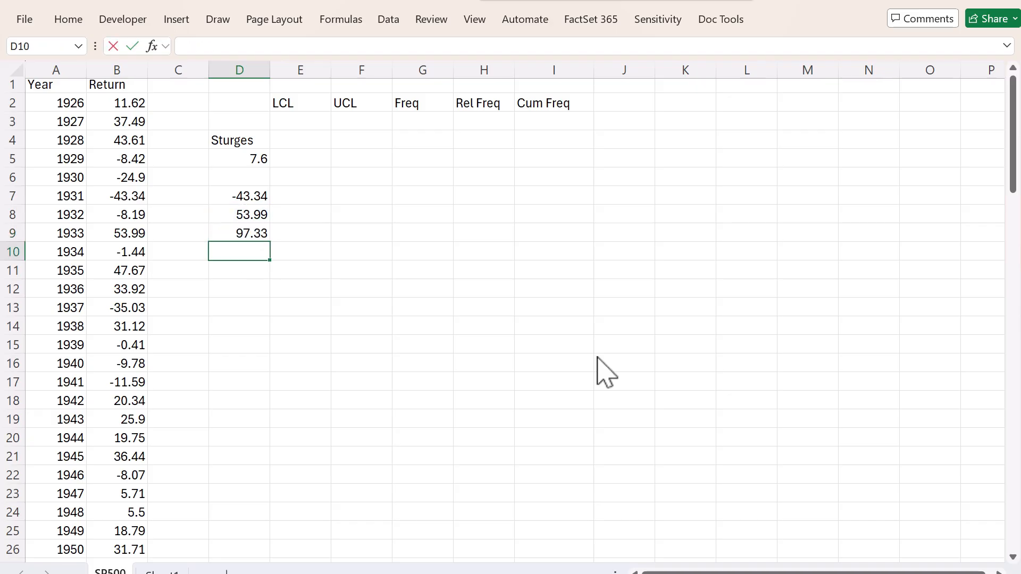
pyautogui.write('=D9/8')
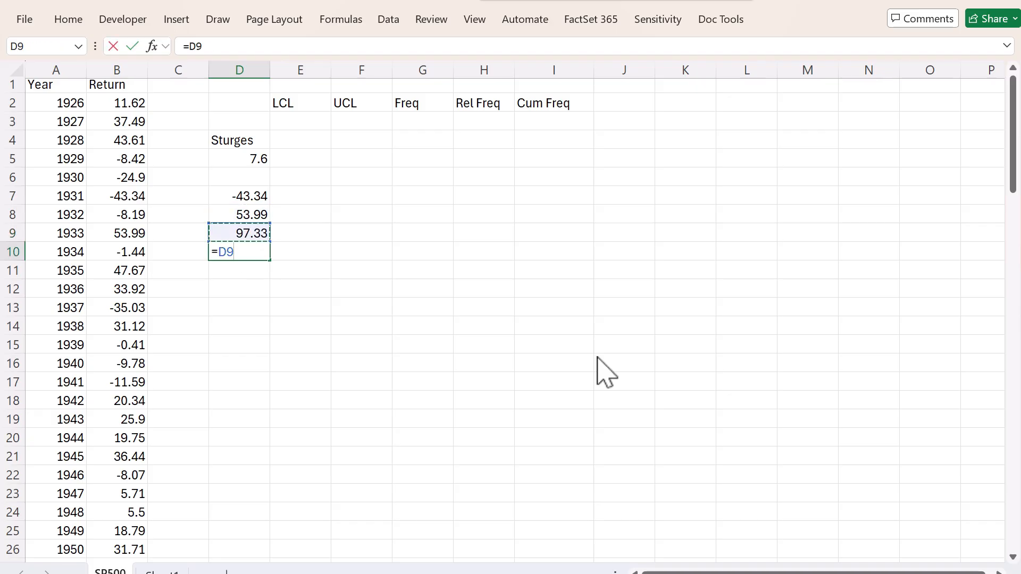
pyautogui.press('Return')
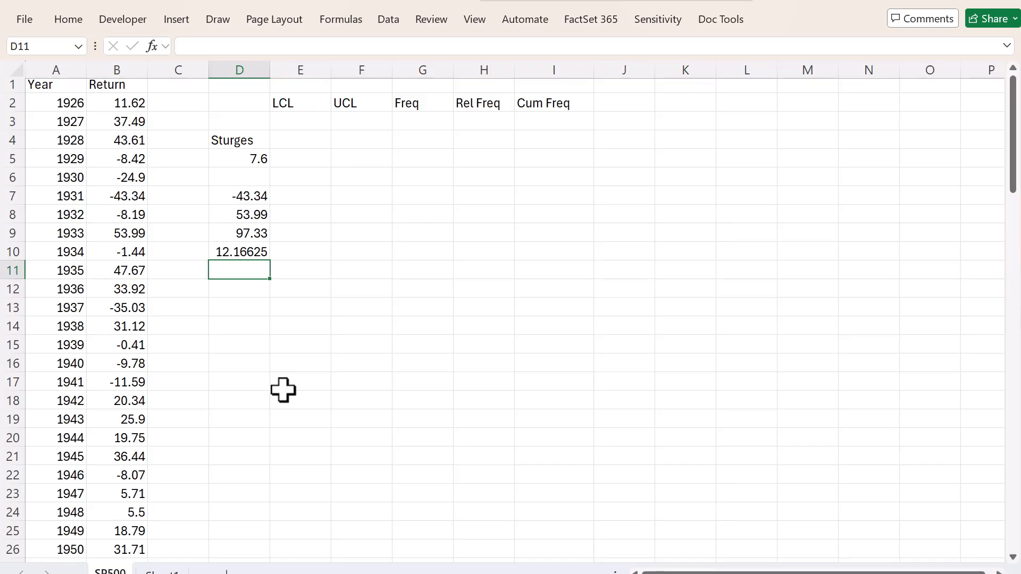
# - Test the power-of-two rule for the number of classes in D11 with =2^6, and change the formula to =2^7
pyautogui.write('=2')
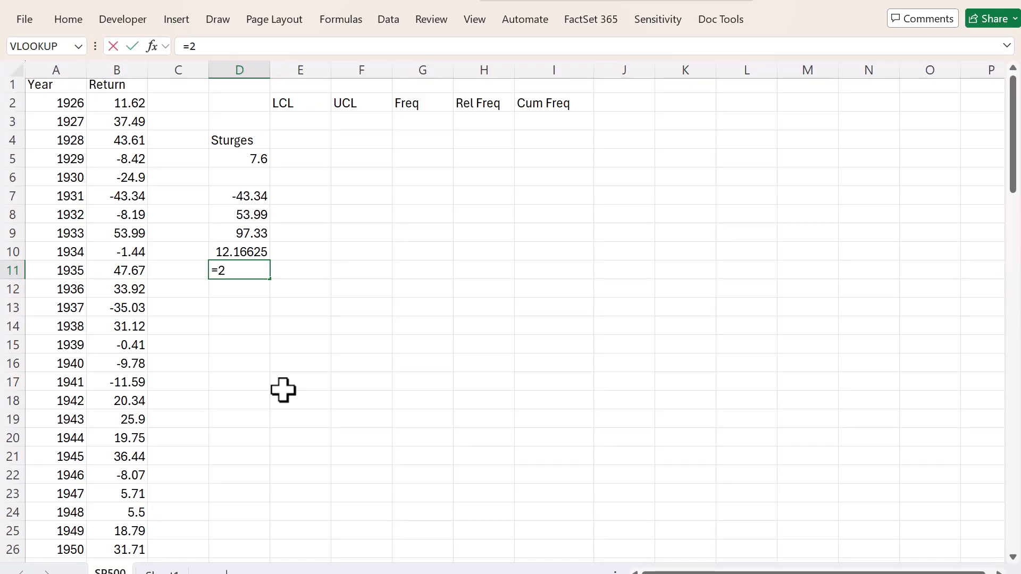
pyautogui.write('^6')
pyautogui.press('Return')
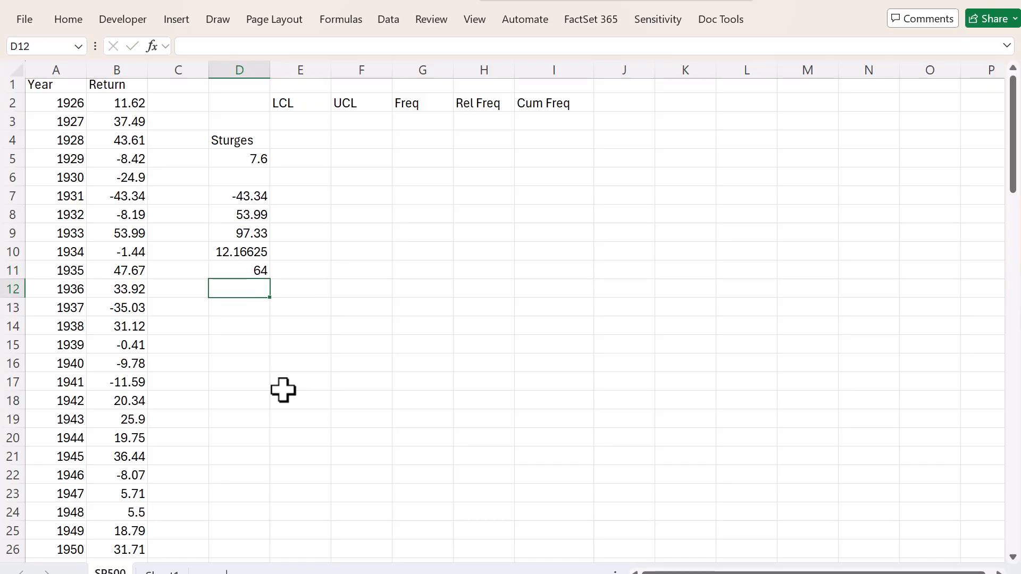
pyautogui.press('Up')
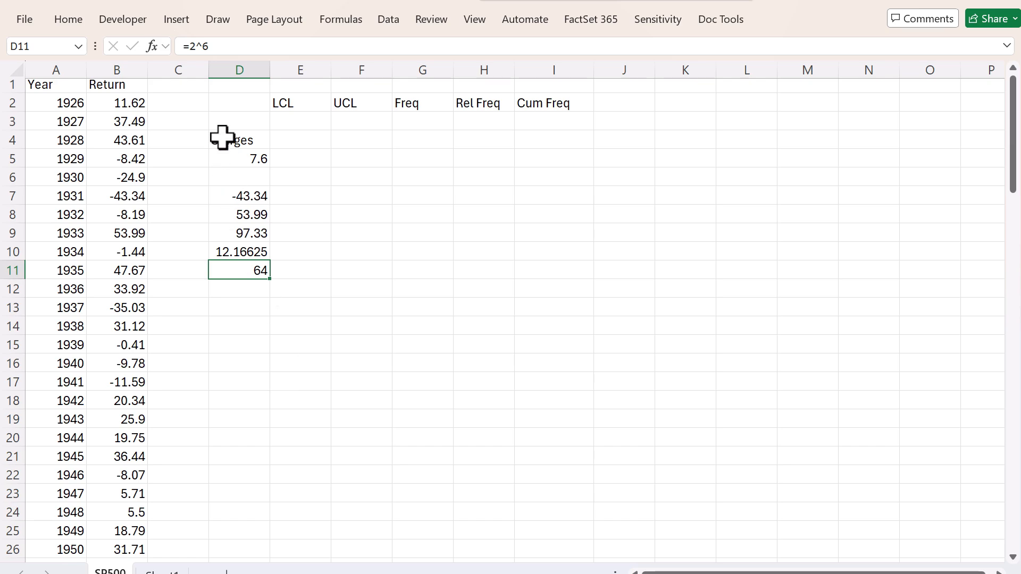
pyautogui.click(214, 46)
pyautogui.press('BackSpace')
pyautogui.write('7')
pyautogui.press('Return')
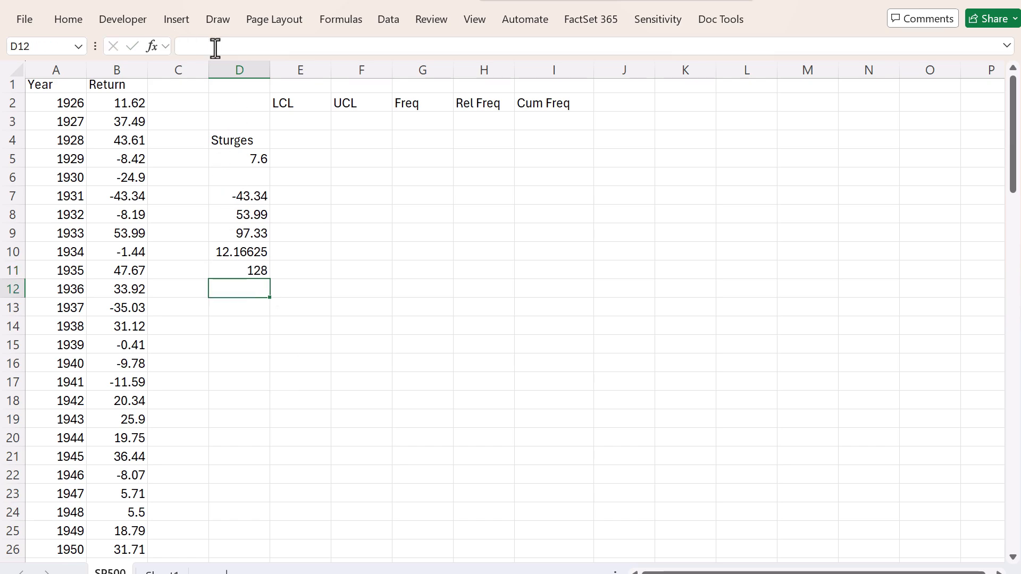
# - Calculate the class width for seven classes in D12 with =D9/7
pyautogui.write('=')
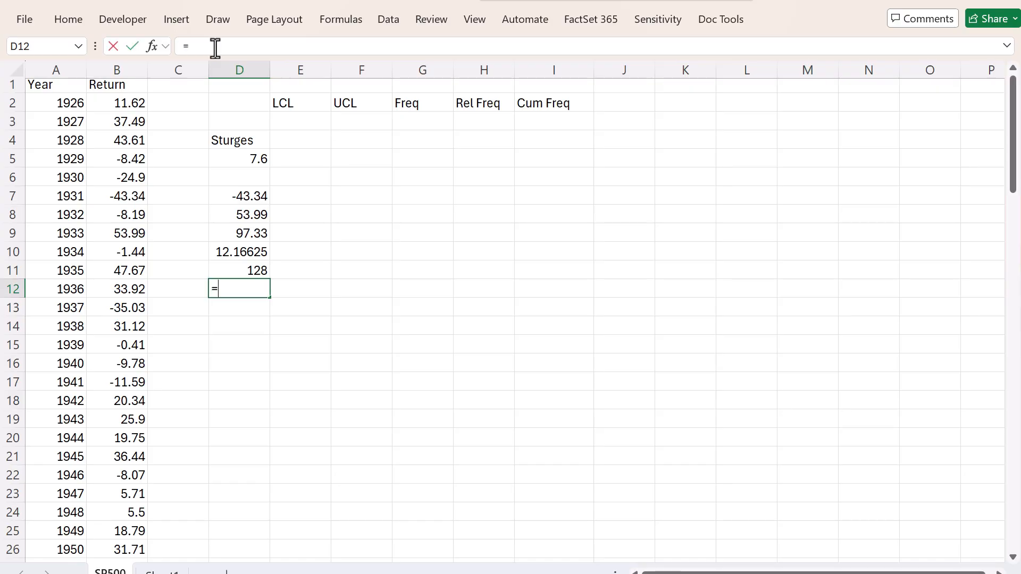
pyautogui.press('Up')
pyautogui.press('Up')
pyautogui.press('Up')
pyautogui.write('/')
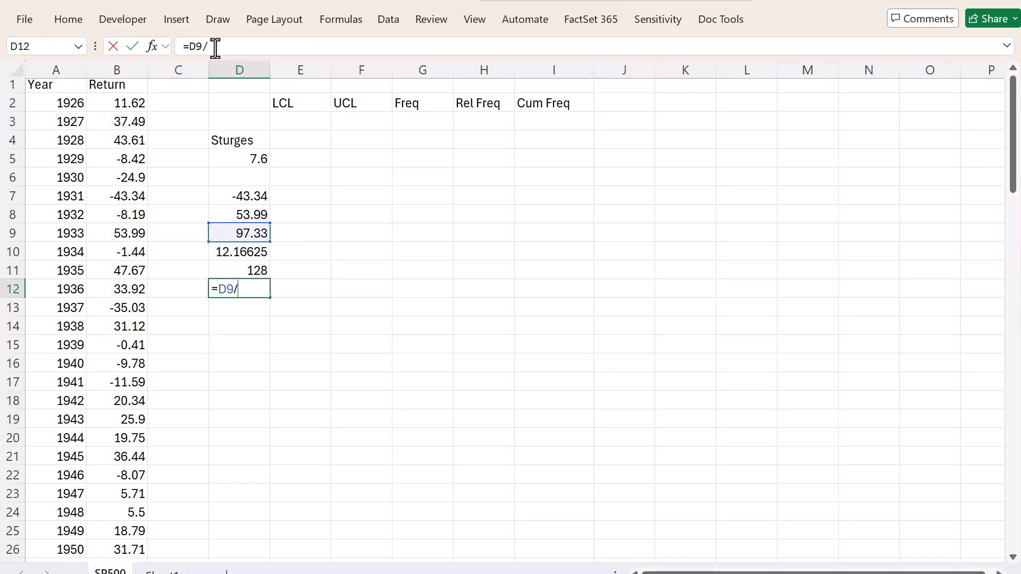
pyautogui.write('7')
pyautogui.press('Return')
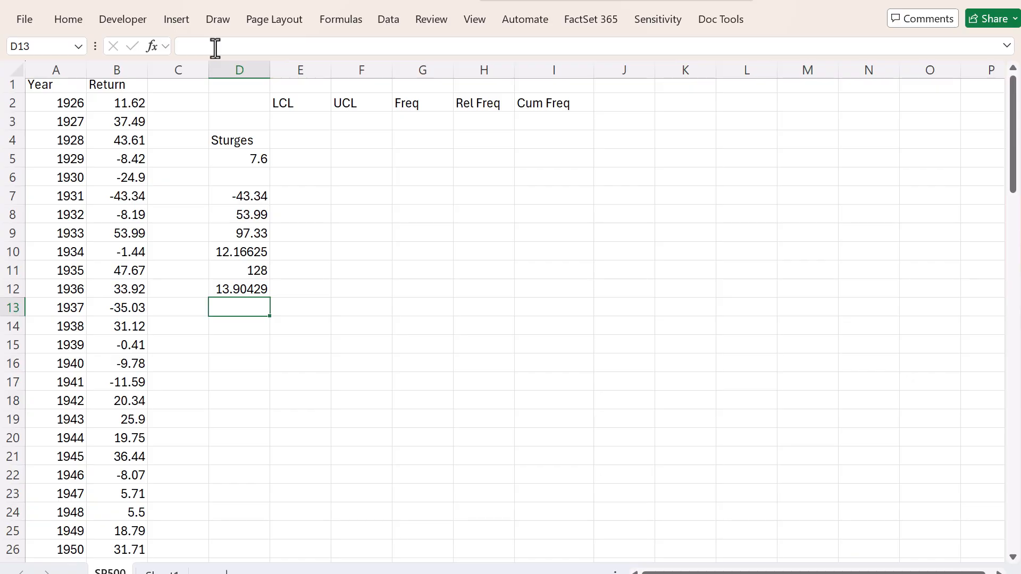
# - Clear the Sturges label and all the scratch calculations in D4:D12
pyautogui.press('Up')
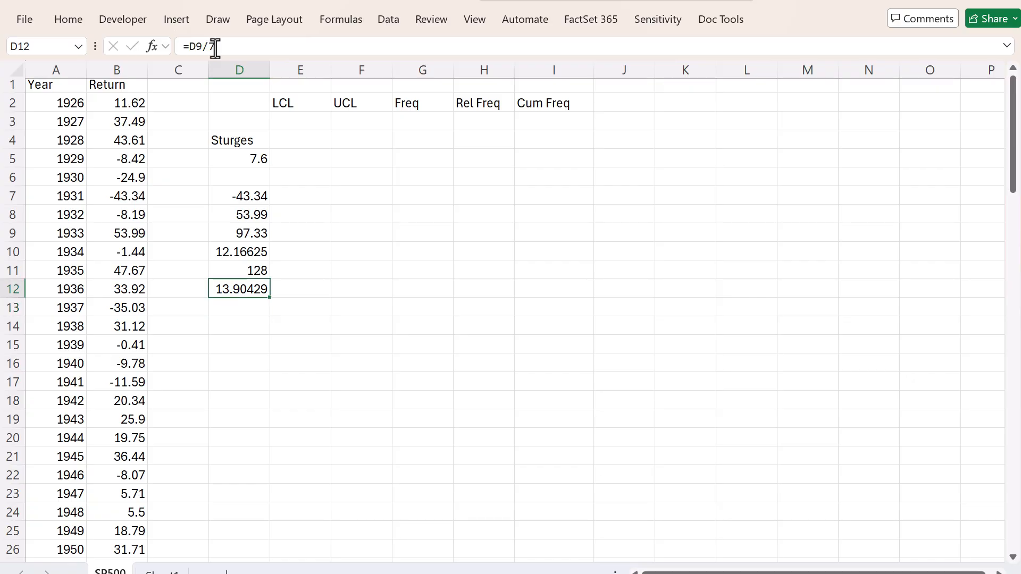
pyautogui.hotkey('shift', 'Up')
pyautogui.hotkey('shift', 'Up')
pyautogui.hotkey('shift', 'Up')
pyautogui.hotkey('shift', 'Up')
pyautogui.hotkey('shift', 'Up')
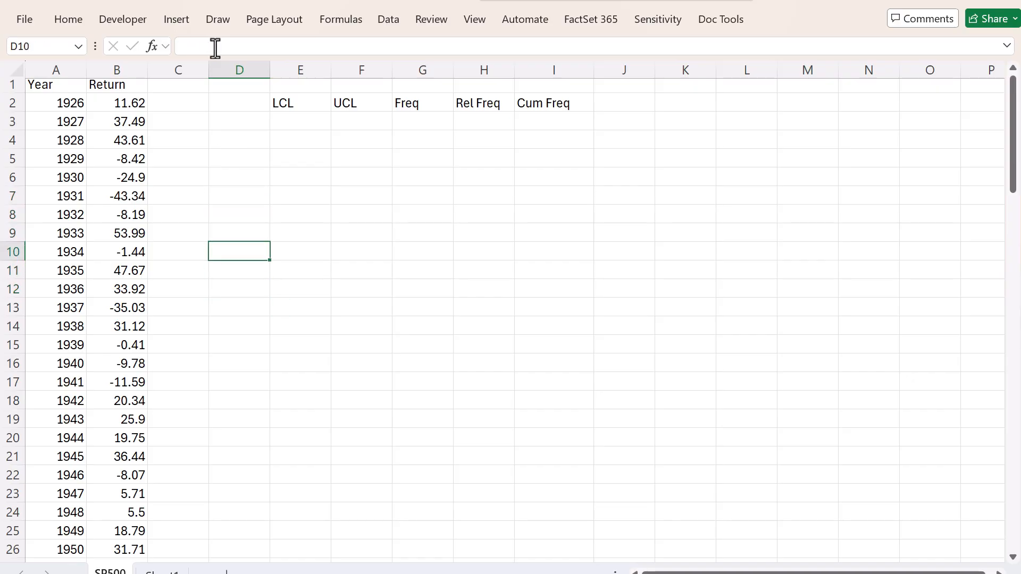
# - Enter =MIN(B2:B101) in E3 as the first lower class limit under LCL
pyautogui.press('Up')
pyautogui.press('Up')
pyautogui.press('Up')
pyautogui.press('Up')
pyautogui.press('Up')
pyautogui.press('Up')
pyautogui.press('Up')
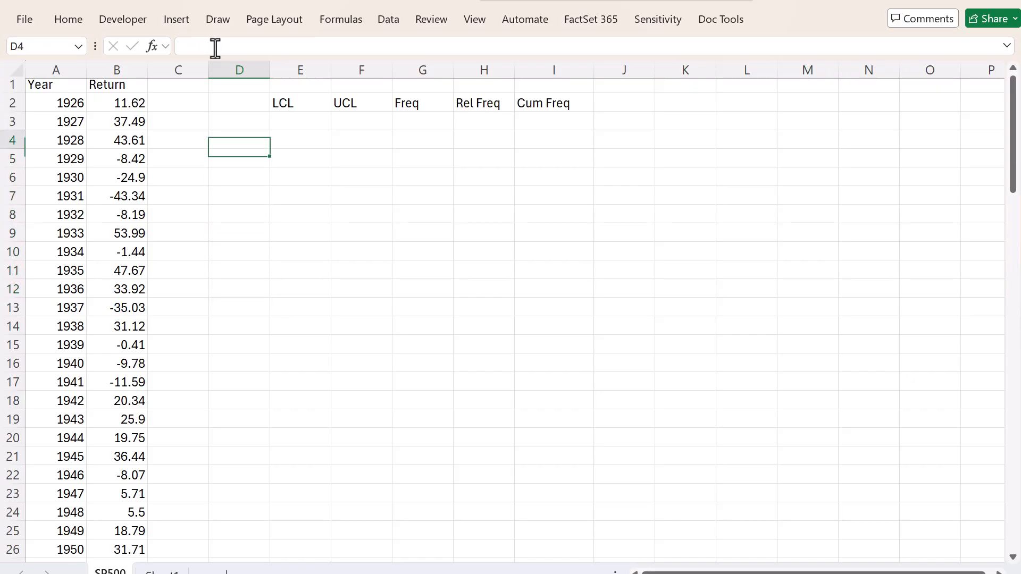
pyautogui.press('Right')
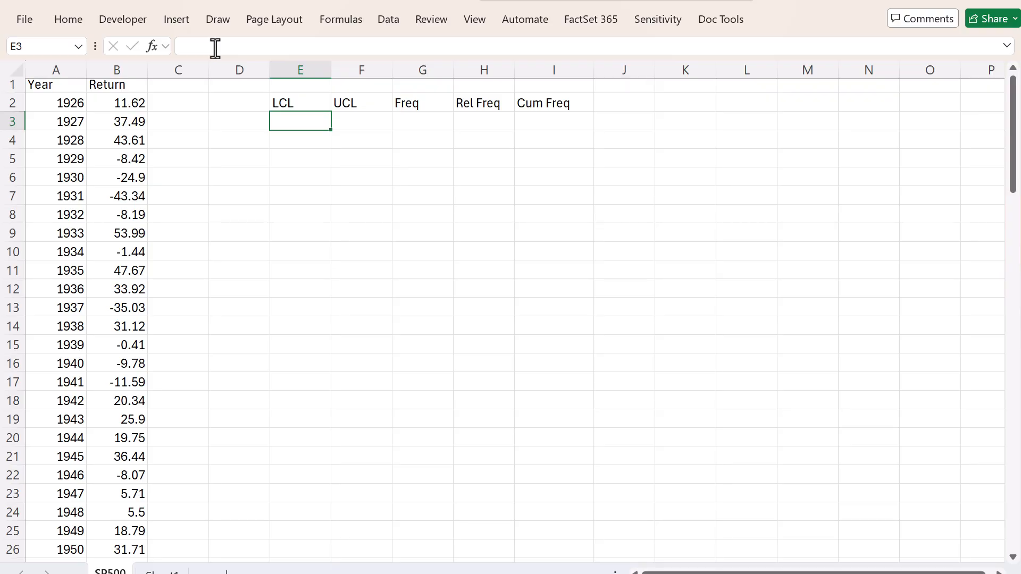
pyautogui.doubleClick(308, 128)
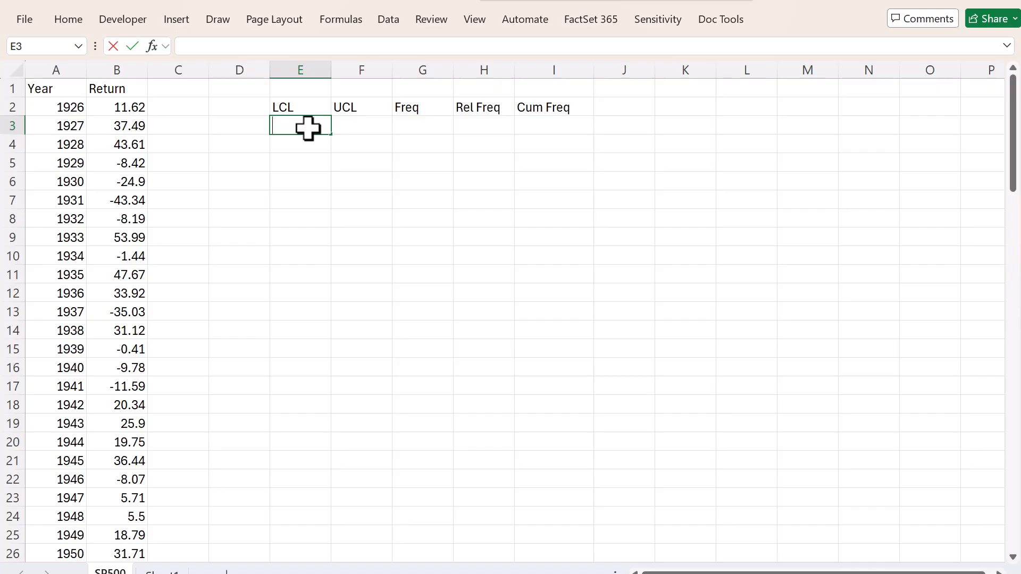
pyautogui.write('=min(')
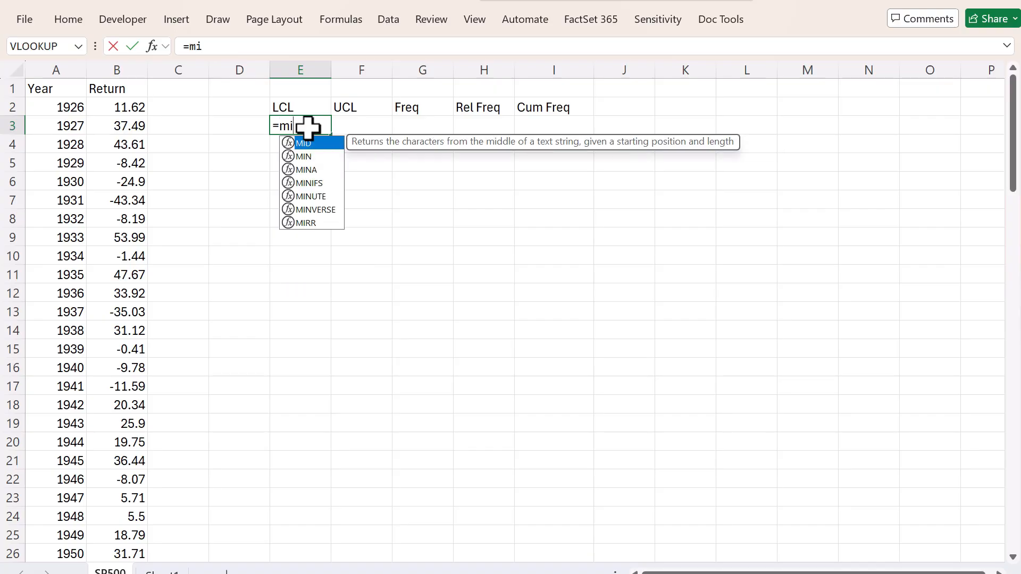
pyautogui.press('Left')
pyautogui.press('Left')
pyautogui.press('Left')
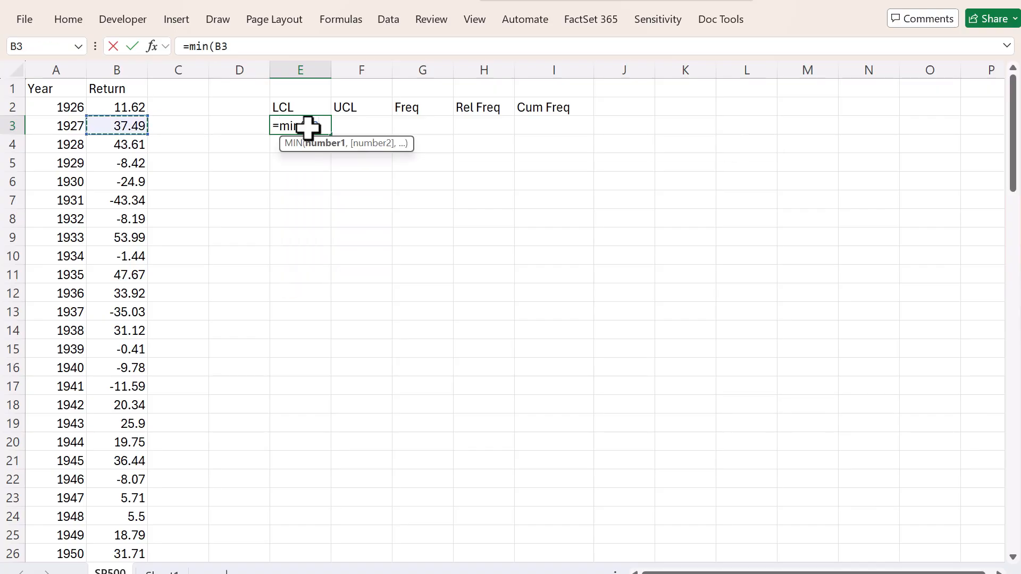
pyautogui.press('Up')
pyautogui.hotkey('ctrl', 'shift', 'Down')
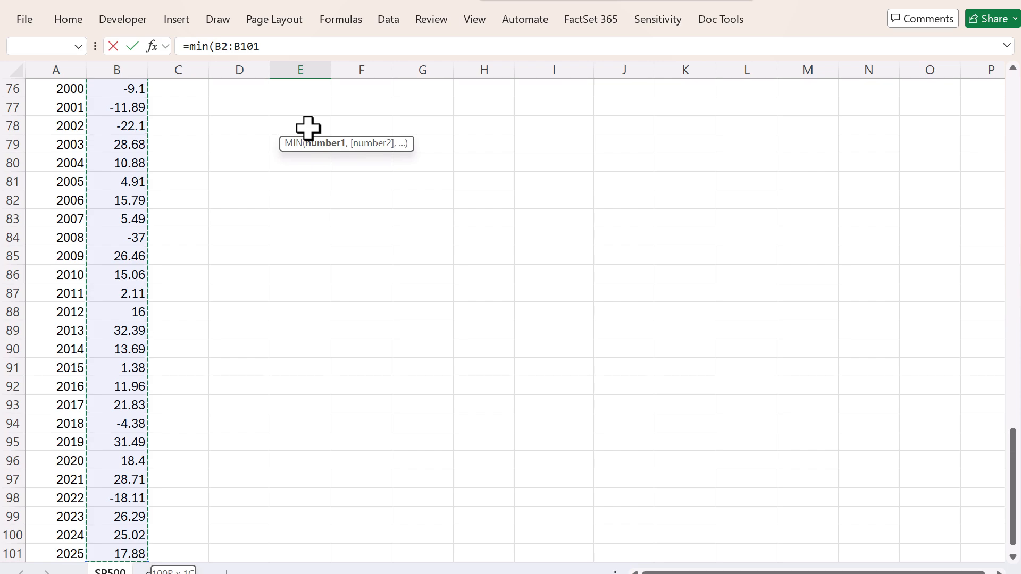
pyautogui.press('Return')
pyautogui.press('Up')
pyautogui.press('Up')
pyautogui.press('Up')
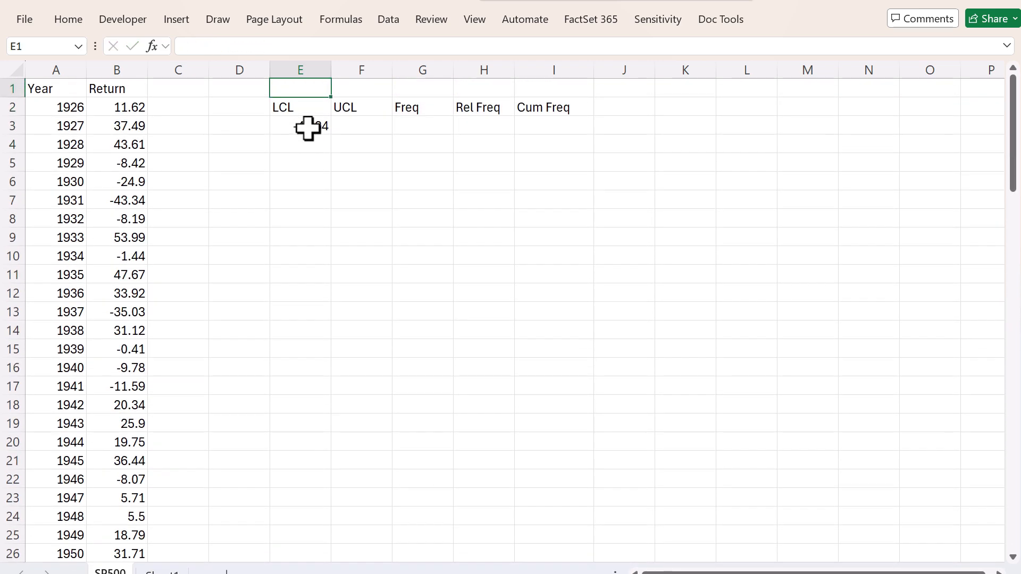
pyautogui.press('Down')
pyautogui.press('Down')
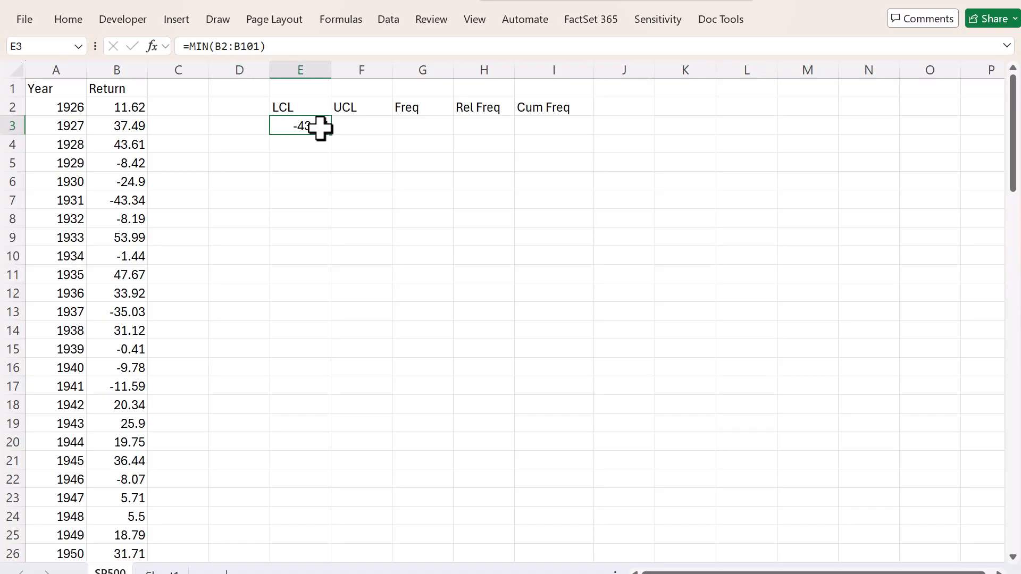
# - Round the first lower class limit in E3 away from zero to a multiple of ten with =ROUNDUP(MIN(B2:B101),-1)
pyautogui.click(355, 126)
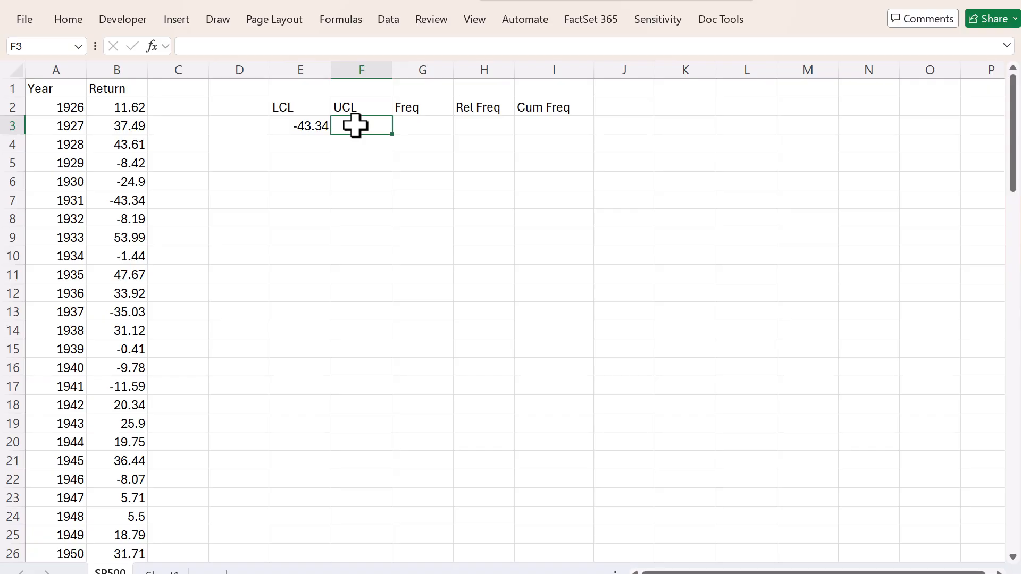
pyautogui.press('Left')
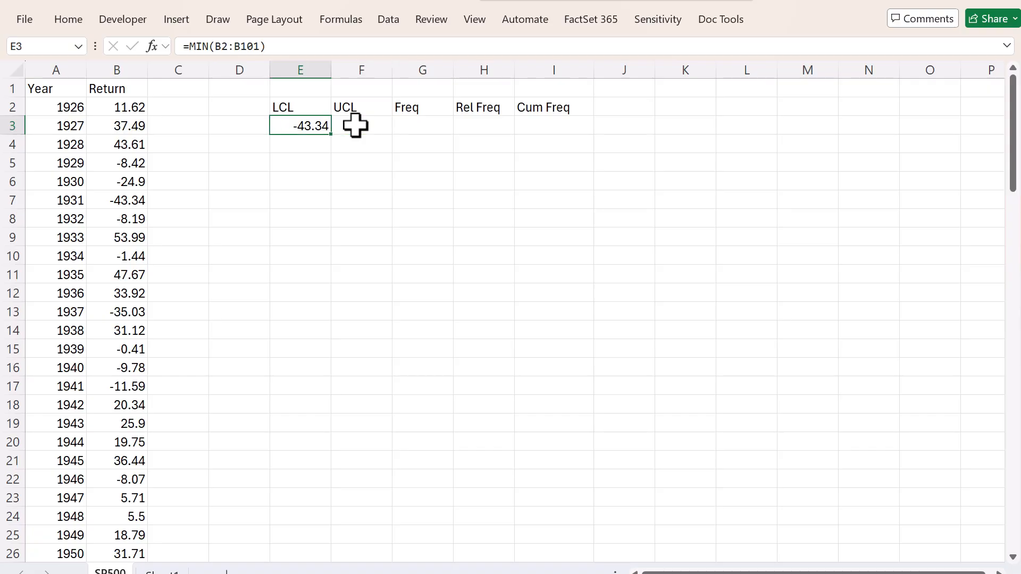
pyautogui.click(189, 46)
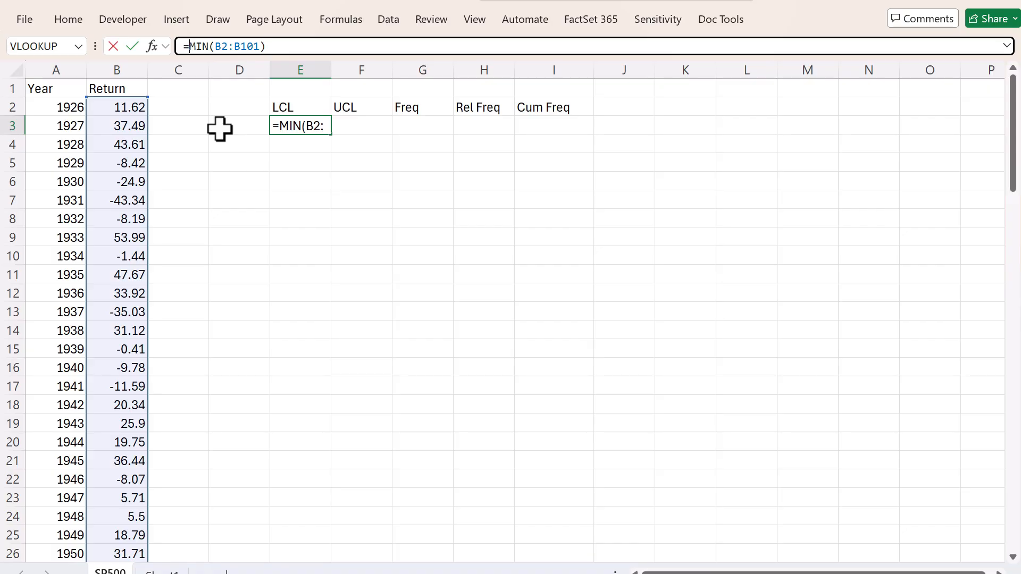
pyautogui.write('roundu')
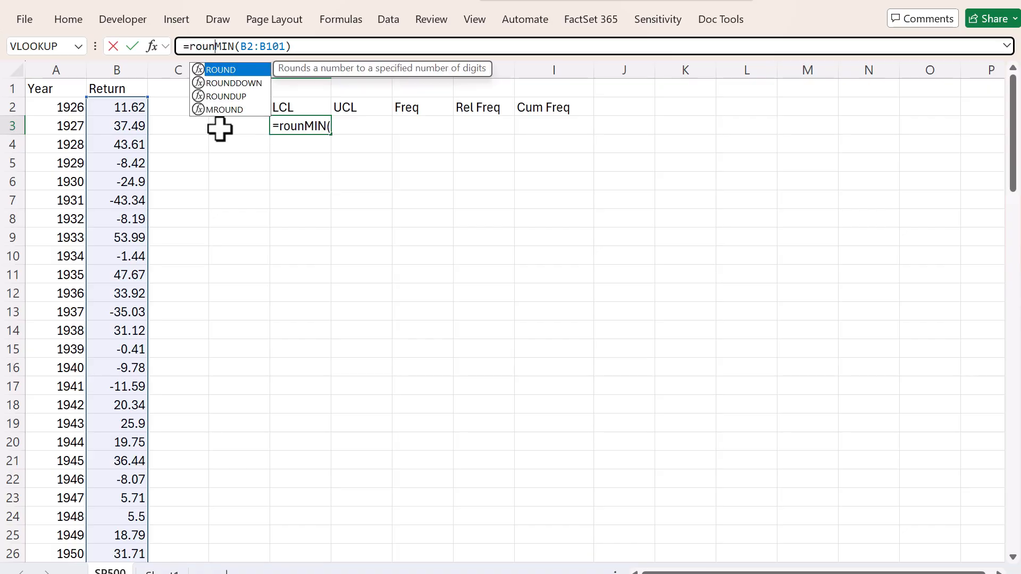
pyautogui.write('p(')
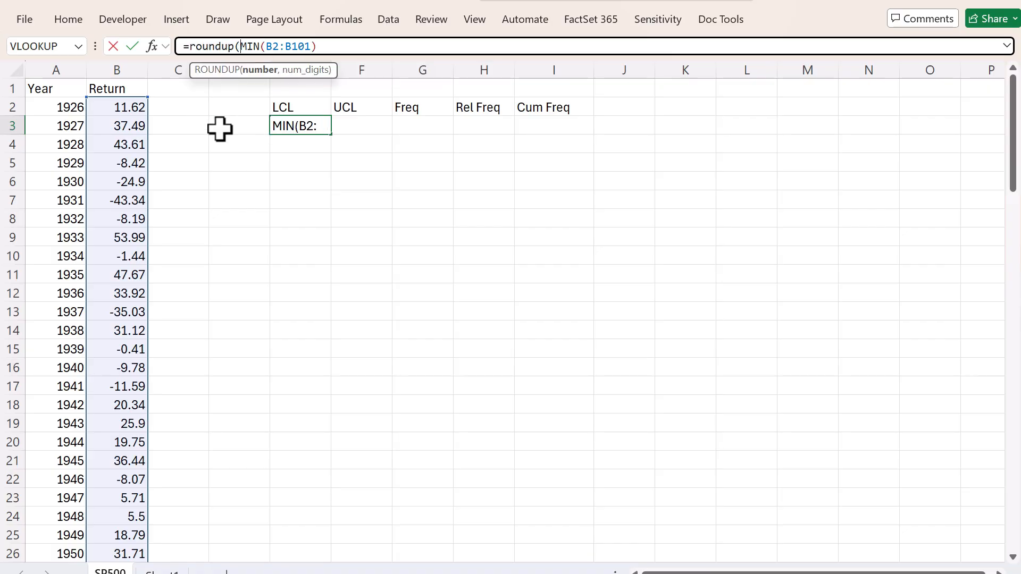
pyautogui.click(318, 48)
pyautogui.write(',')
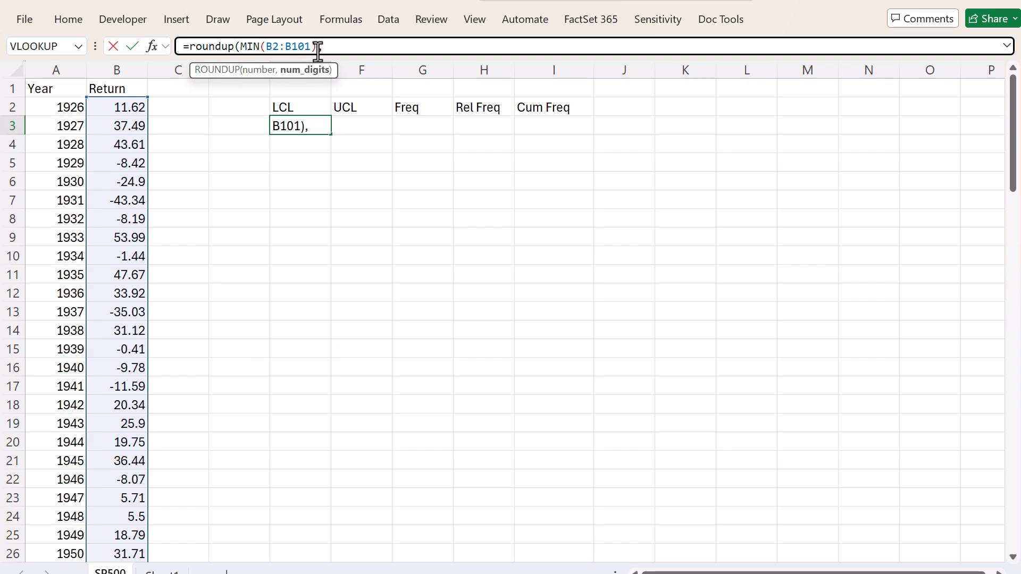
pyautogui.write('1')
pyautogui.press('BackSpace')
pyautogui.write('2')
pyautogui.press('BackSpace')
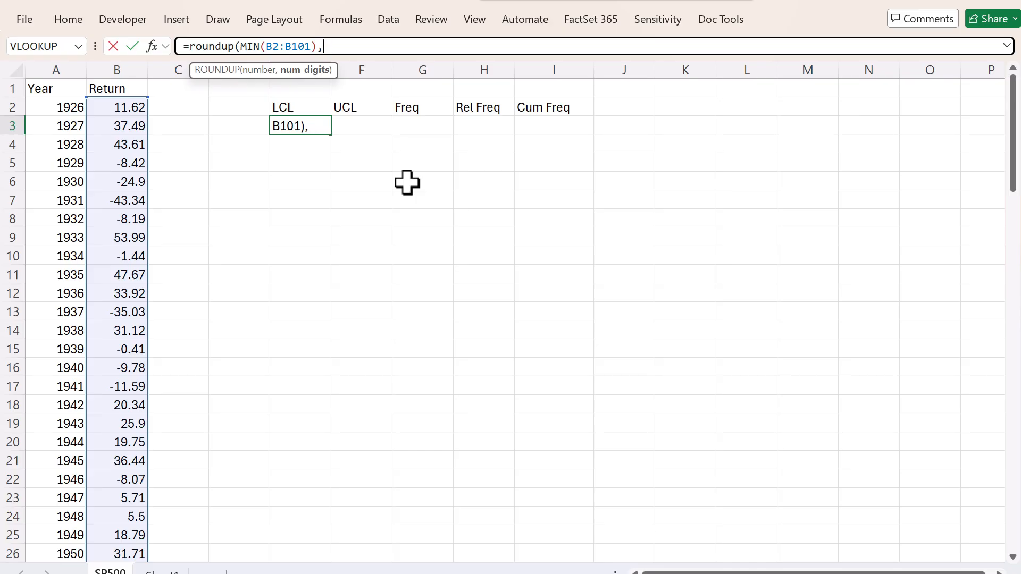
pyautogui.write('-1')
pyautogui.press('Return')
pyautogui.press('Up')
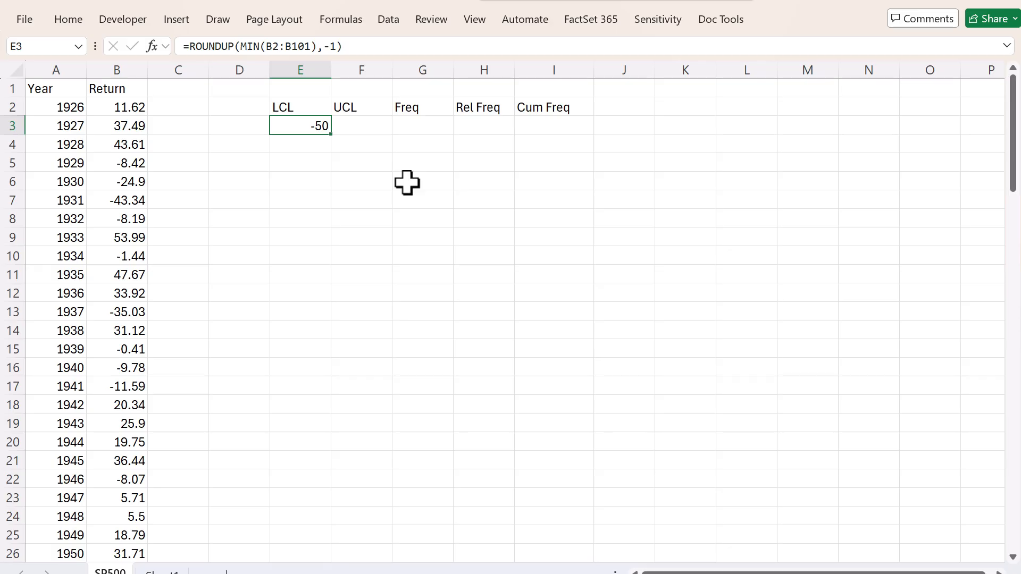
# - Enter -41 in F3 as the first upper class limit under UCL
pyautogui.press('Right')
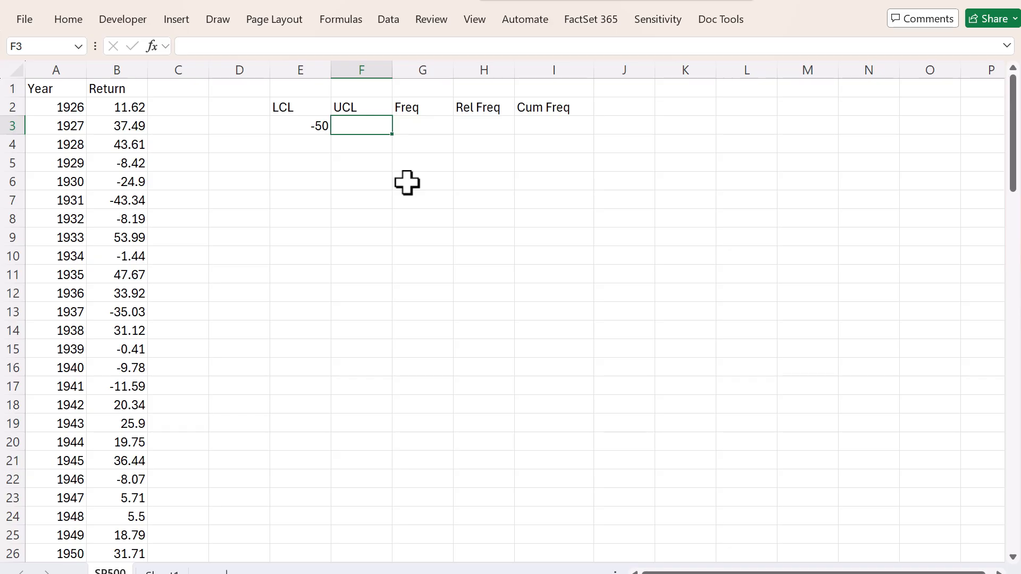
pyautogui.write('-41')
pyautogui.press('Return')
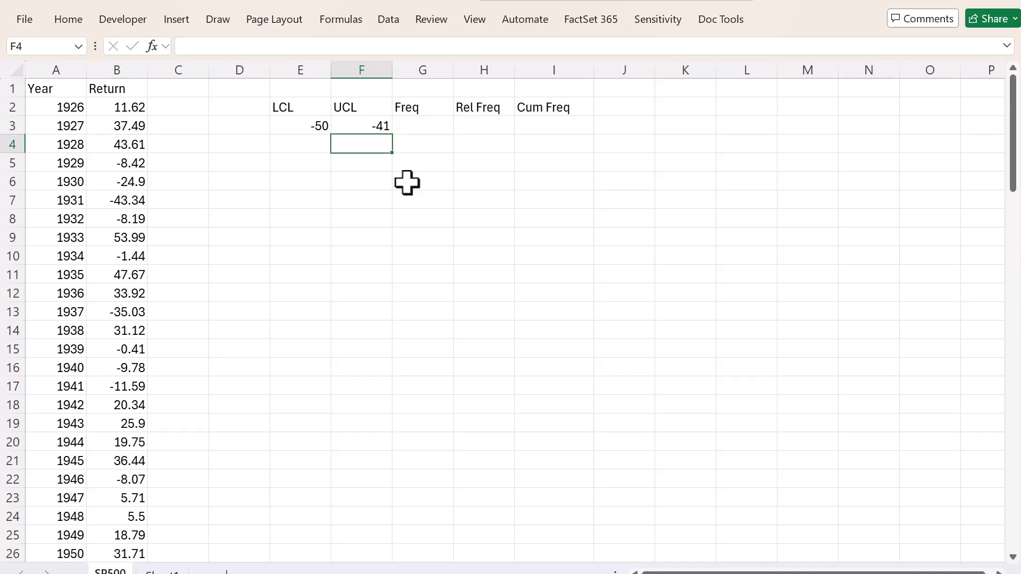
# - Calculate the second lower class limit in E4 with =E3+10 and fill the formula across to F4
pyautogui.press('Left')
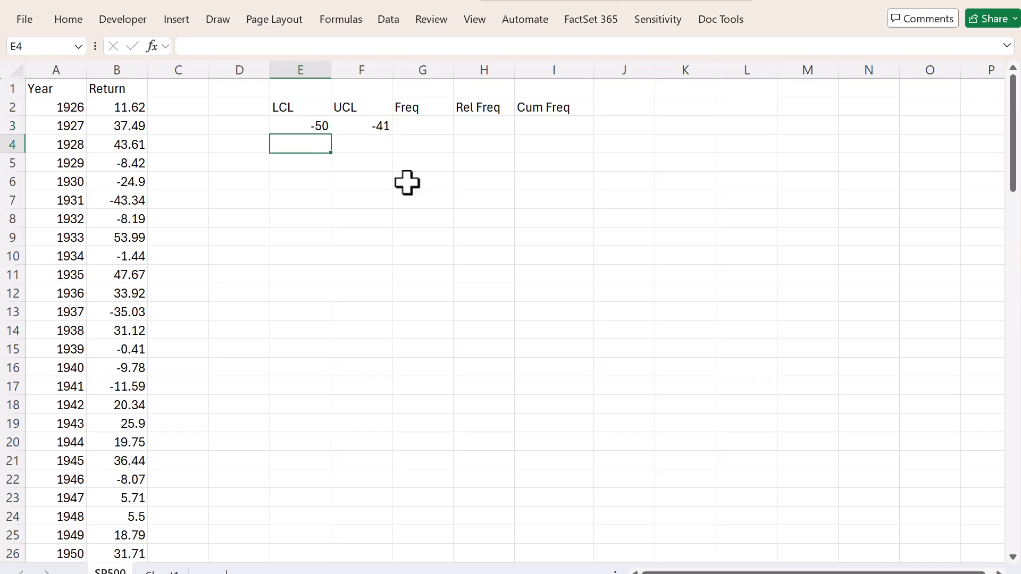
pyautogui.write('=E3+10')
pyautogui.press('Return')
pyautogui.press('Up')
pyautogui.moveTo(331, 156); pyautogui.dragTo(376, 150)
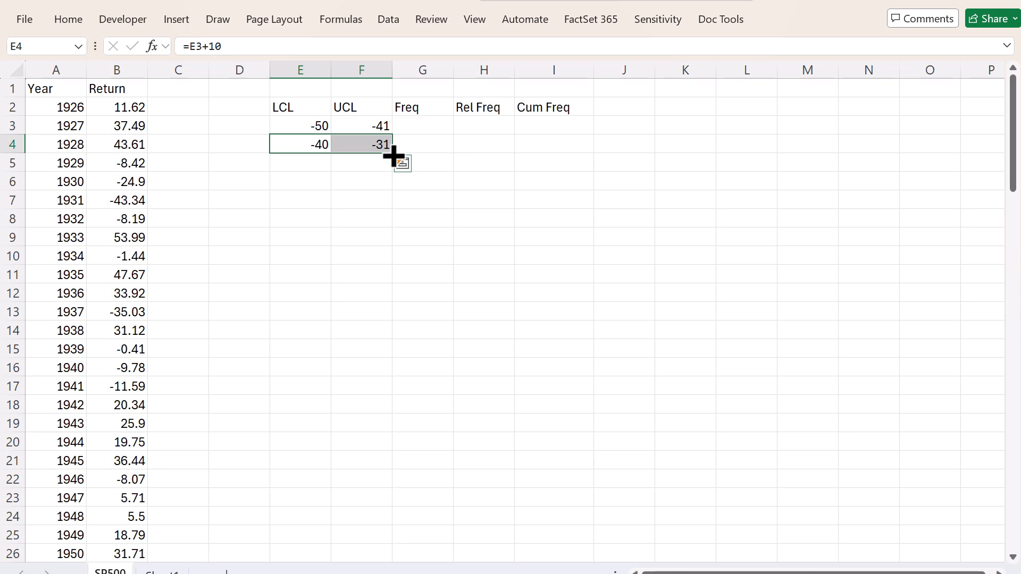
# - Fill the class limit formulas in E4:F4 down through row 12
pyautogui.moveTo(394, 155); pyautogui.dragTo(397, 298)
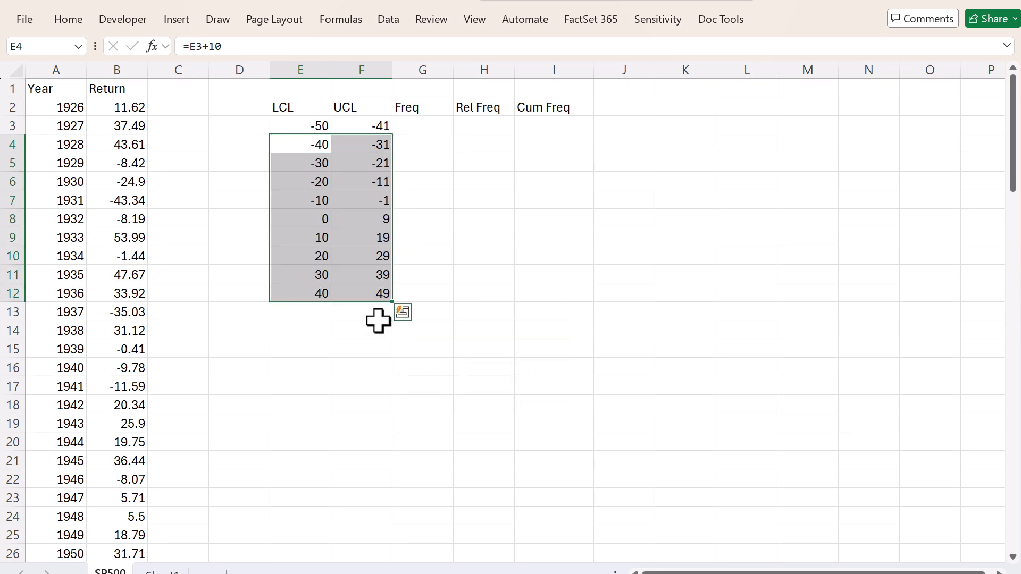
# - Find the largest return with the temporary formula =MAX(B2:B101) in D15
pyautogui.click(228, 342)
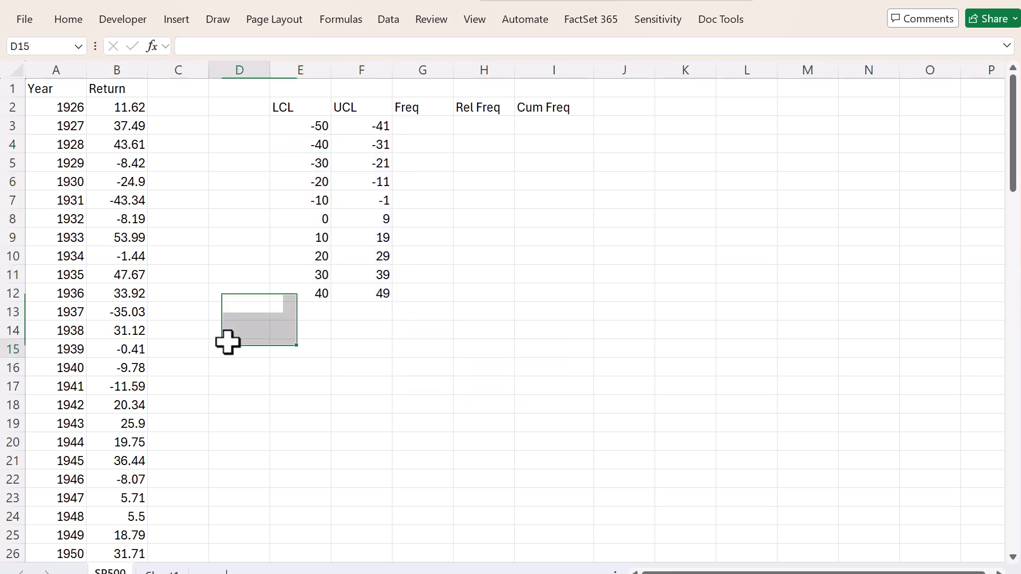
pyautogui.write('=max(')
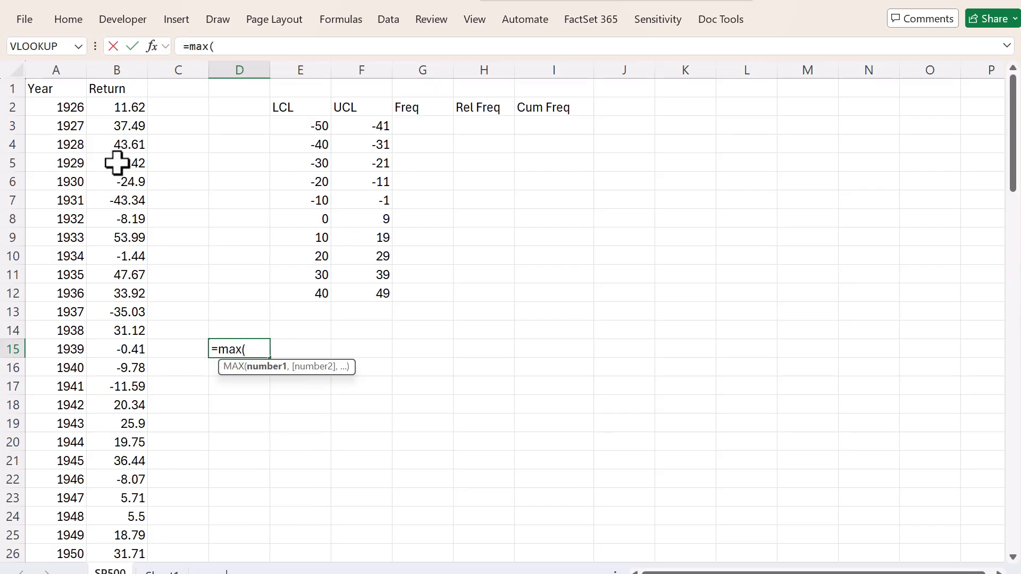
pyautogui.click(92, 108)
pyautogui.hotkey('ctrl', 'shift', 'Down')
pyautogui.press('Return')
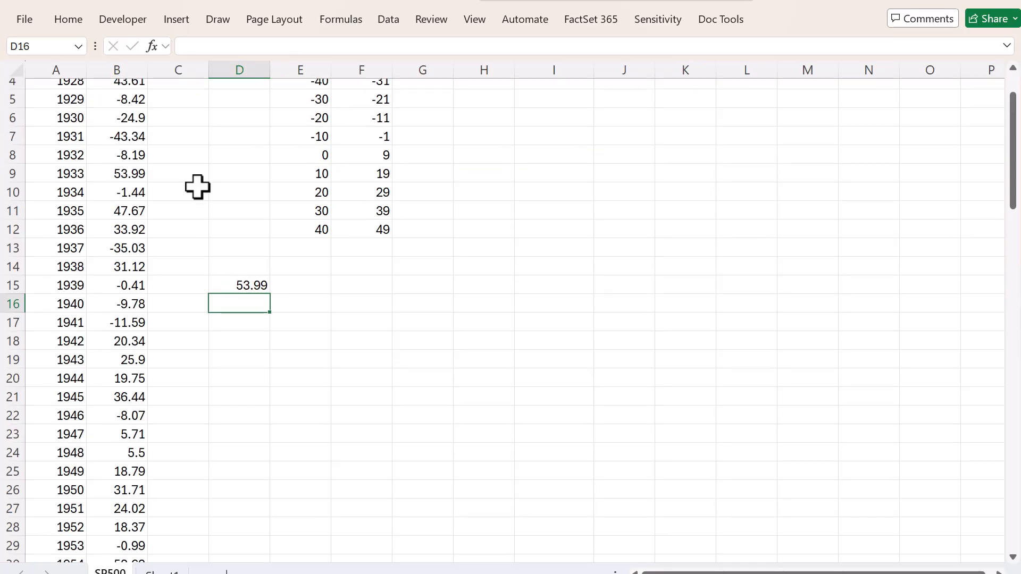
# - Extend the lower and upper class limits one more row by filling E12:F12 down to row 13
pyautogui.click(286, 228)
pyautogui.moveTo(285, 228); pyautogui.dragTo(394, 254)
# - Delete the temporary maximum formula from D15
pyautogui.click(245, 296)
pyautogui.press('Up')
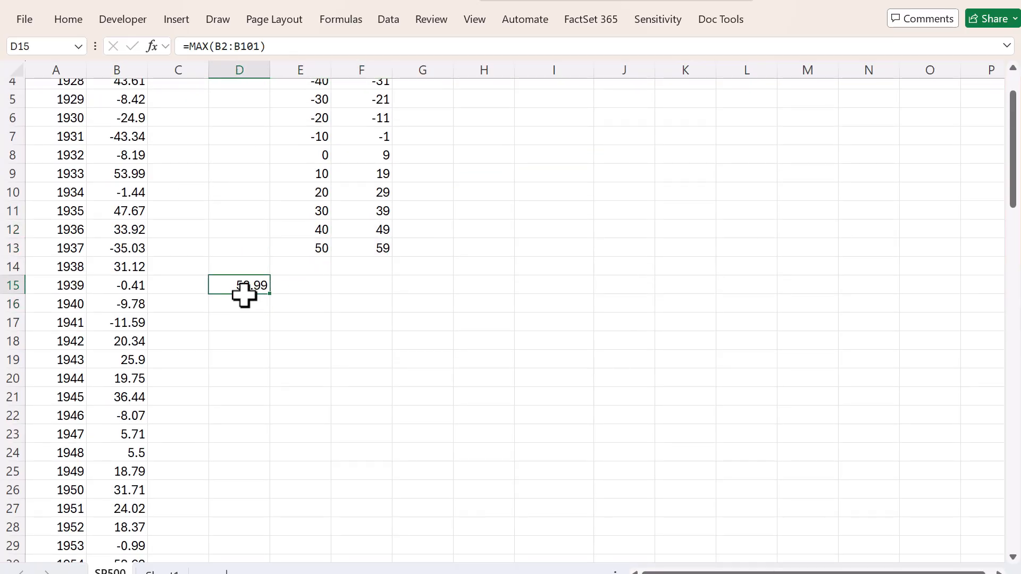
pyautogui.press('Delete')
# - Examine the lower and upper class limits in columns E and F, starting from the first class in row 3
pyautogui.press('Up')
pyautogui.press('Up')
pyautogui.press('Up')
pyautogui.press('Up')
pyautogui.press('Up')
pyautogui.press('Up')
pyautogui.press('Up')
pyautogui.press('Up')
pyautogui.press('Up')
pyautogui.press('Up')
pyautogui.press('Up')
pyautogui.press('Up')
pyautogui.press('Up')
pyautogui.press('Down')
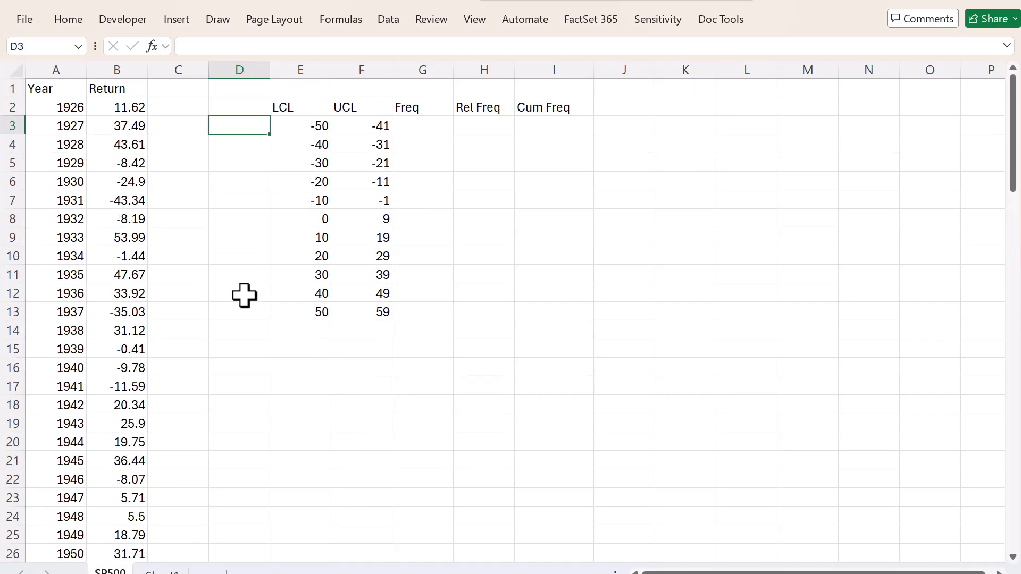
pyautogui.press('Right')
pyautogui.press('Right')
pyautogui.press('Right')
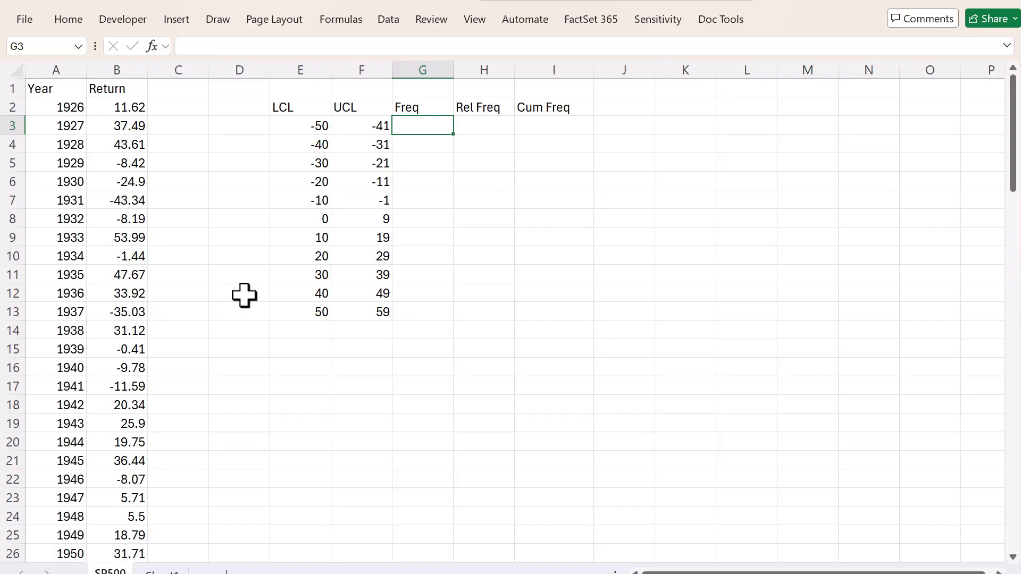
pyautogui.press('Left')
pyautogui.press('Left')
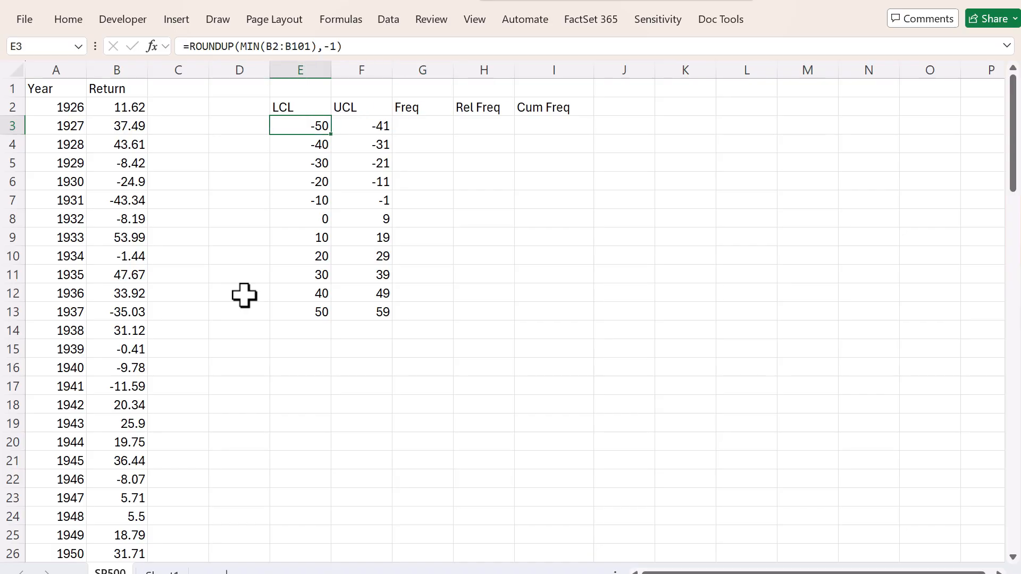
pyautogui.press('Down')
pyautogui.press('Up')
pyautogui.press('Right')
pyautogui.press('Left')
pyautogui.press('Right')
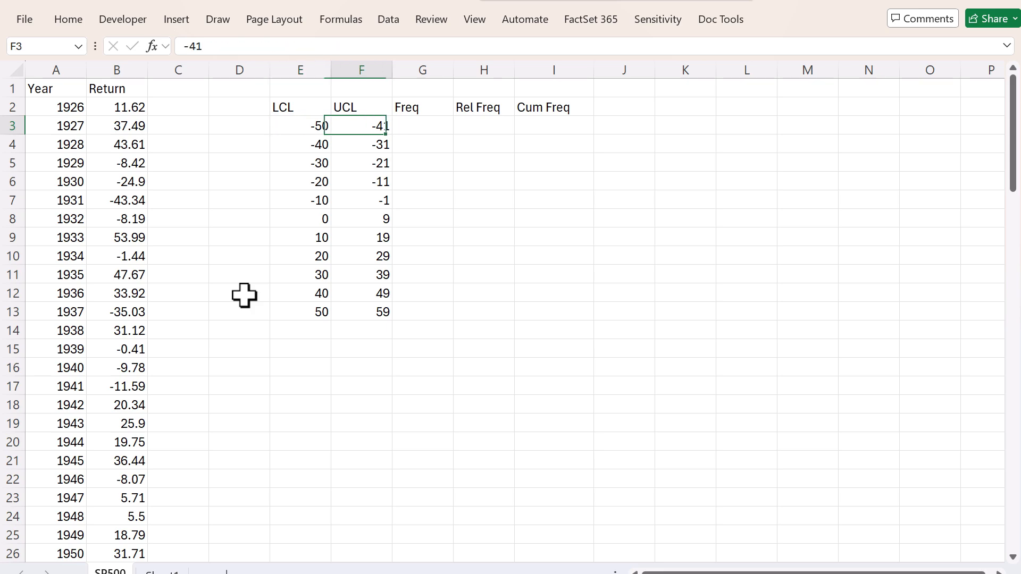
pyautogui.press('Left')
pyautogui.press('Right')
pyautogui.press('Left')
pyautogui.press('Right')
pyautogui.press('Right')
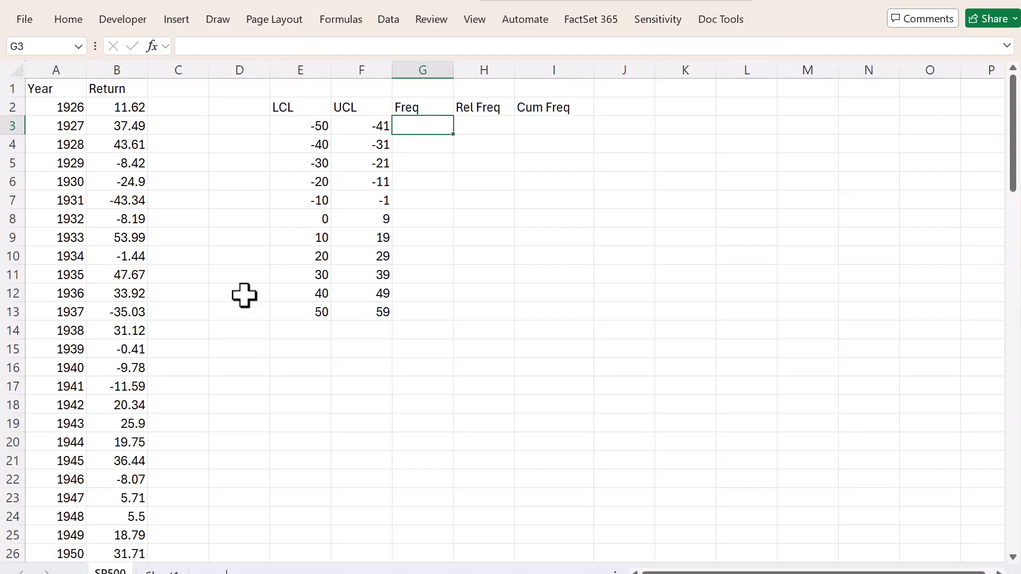
pyautogui.press('Left')
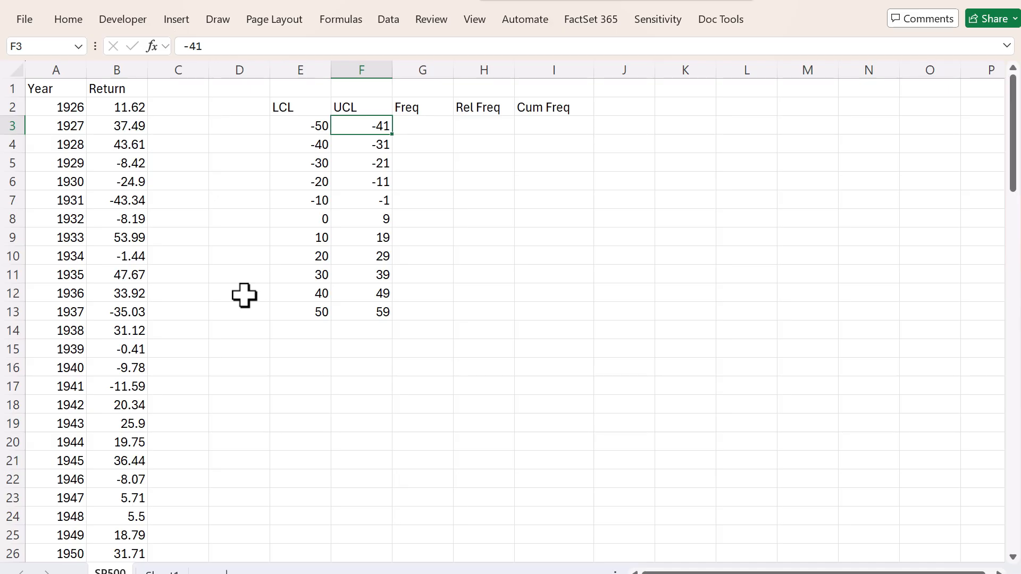
pyautogui.press('Down')
pyautogui.press('Down')
pyautogui.press('Down')
pyautogui.press('Down')
pyautogui.press('Down')
pyautogui.press('Down')
pyautogui.press('Up')
pyautogui.press('Up')
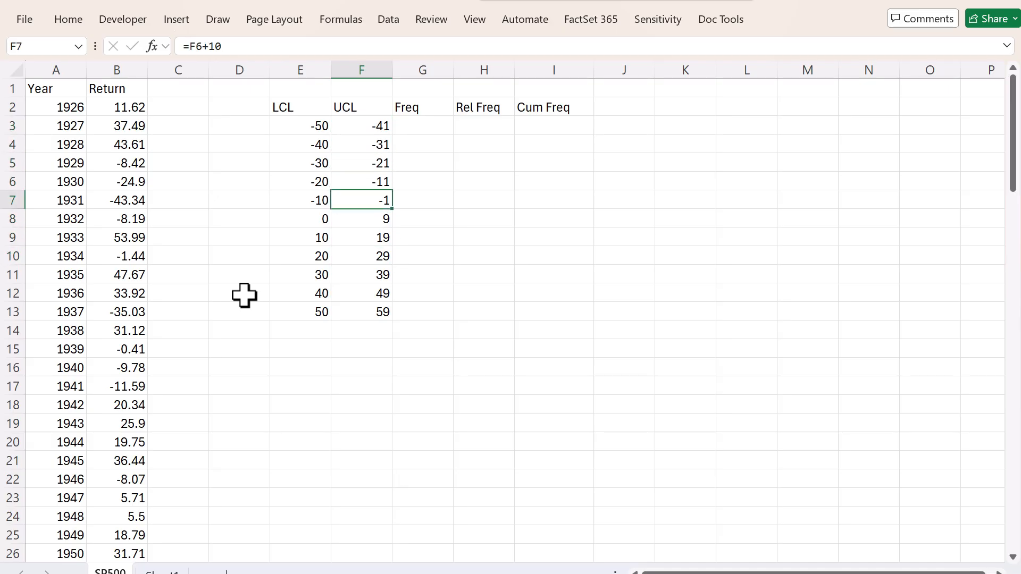
pyautogui.press('Up')
pyautogui.press('Up')
pyautogui.press('Up')
pyautogui.press('Up')
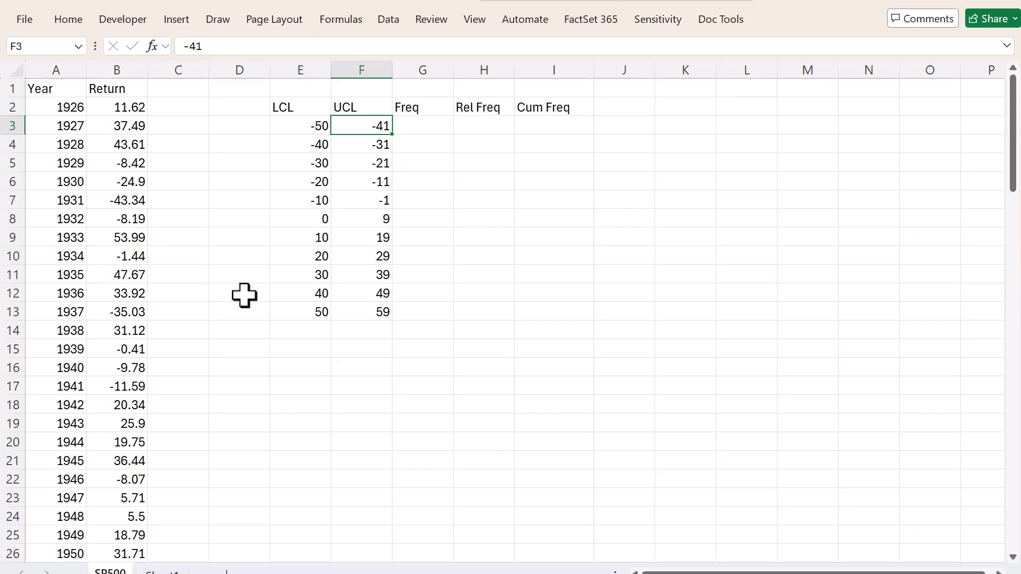
pyautogui.press('Down')
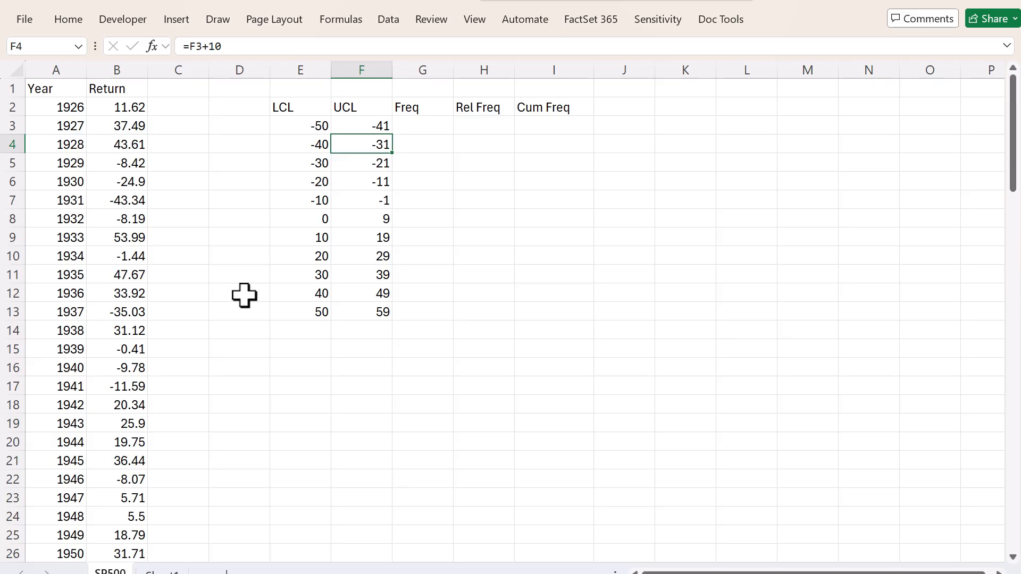
pyautogui.press('Down')
pyautogui.press('Down')
pyautogui.press('Down')
pyautogui.press('Up')
pyautogui.press('Up')
pyautogui.press('Up')
pyautogui.press('Up')
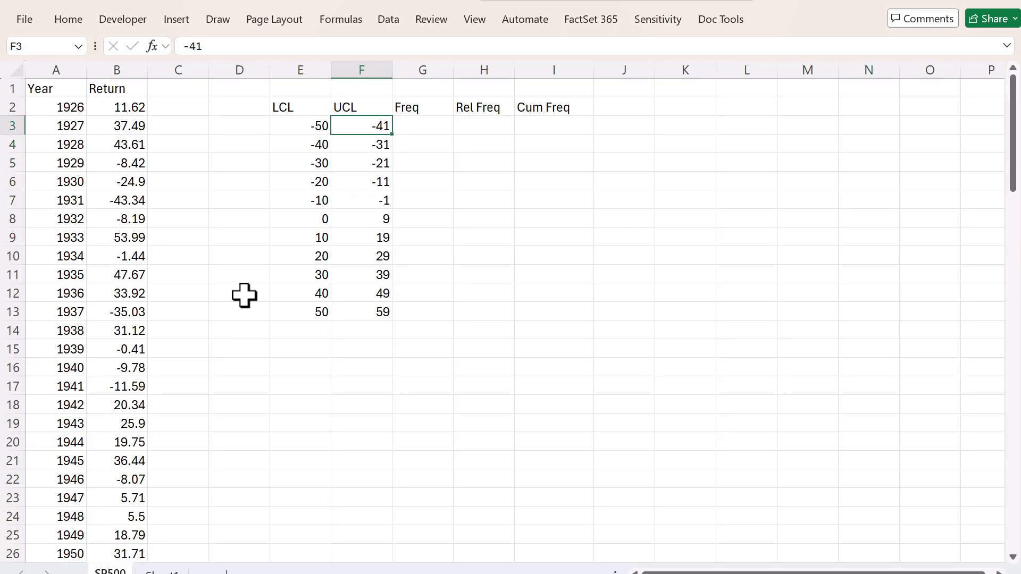
# - Calculate the frequencies of all classes in G3:G13 with the array formula =FREQUENCY(B2:B101,F3:F13)
pyautogui.press('Right')
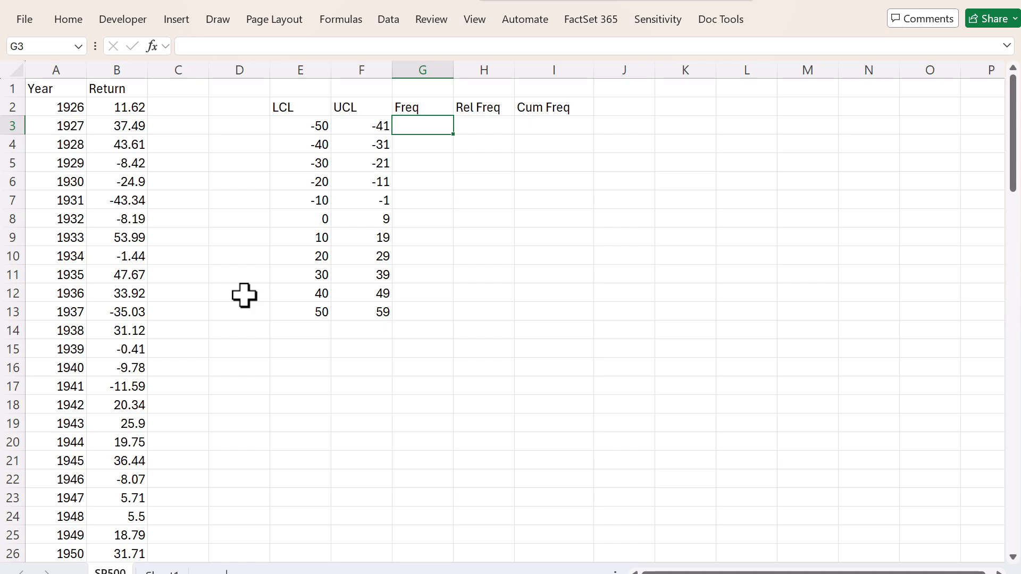
pyautogui.hotkey('shift', 'Down')
pyautogui.hotkey('shift', 'Down')
pyautogui.hotkey('shift', 'Down')
pyautogui.hotkey('shift', 'Down')
pyautogui.hotkey('shift', 'Down')
pyautogui.hotkey('shift', 'Down')
pyautogui.hotkey('shift', 'Down')
pyautogui.hotkey('shift', 'Down')
pyautogui.hotkey('shift', 'Down')
pyautogui.hotkey('shift', 'Down')
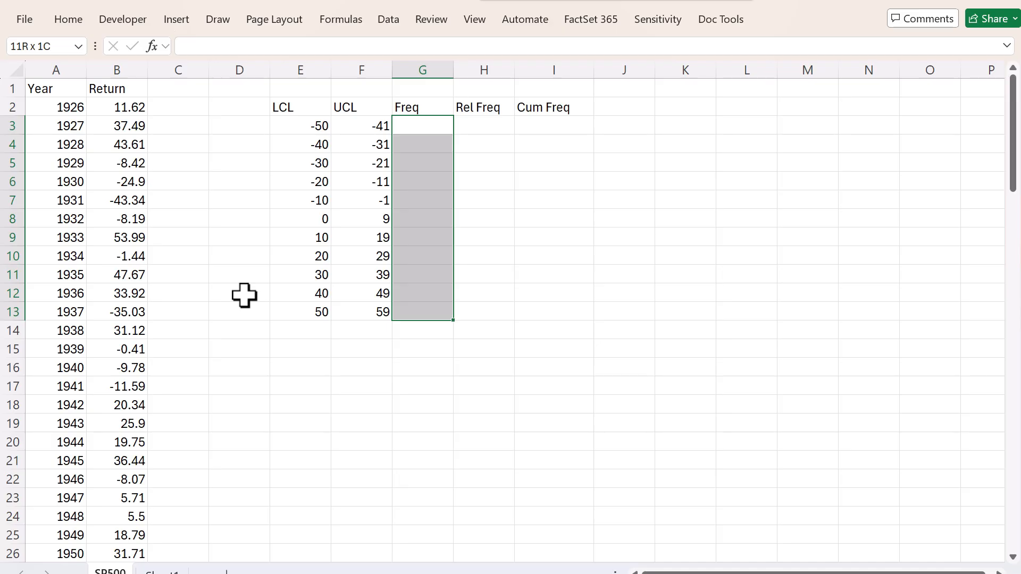
pyautogui.write('=fr')
pyautogui.press('Tab')
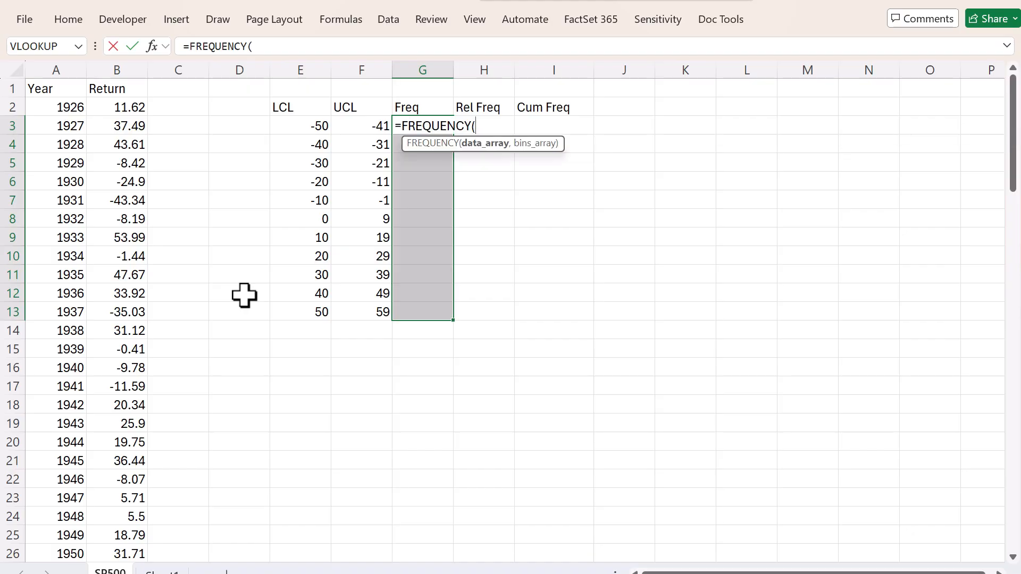
pyautogui.click(107, 106)
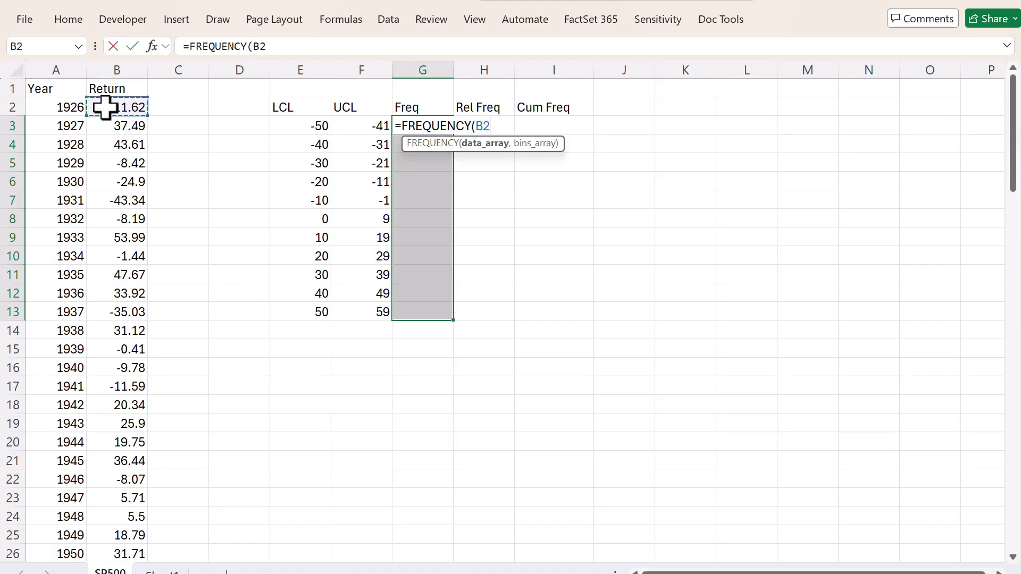
pyautogui.hotkey('ctrl', 'shift', 'Down')
pyautogui.write(',')
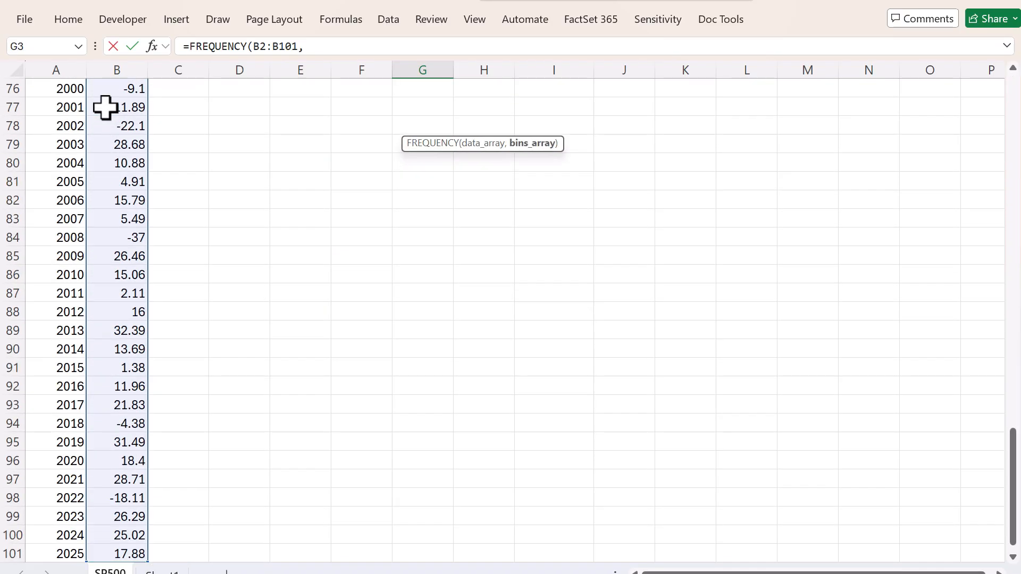
pyautogui.press('Up')
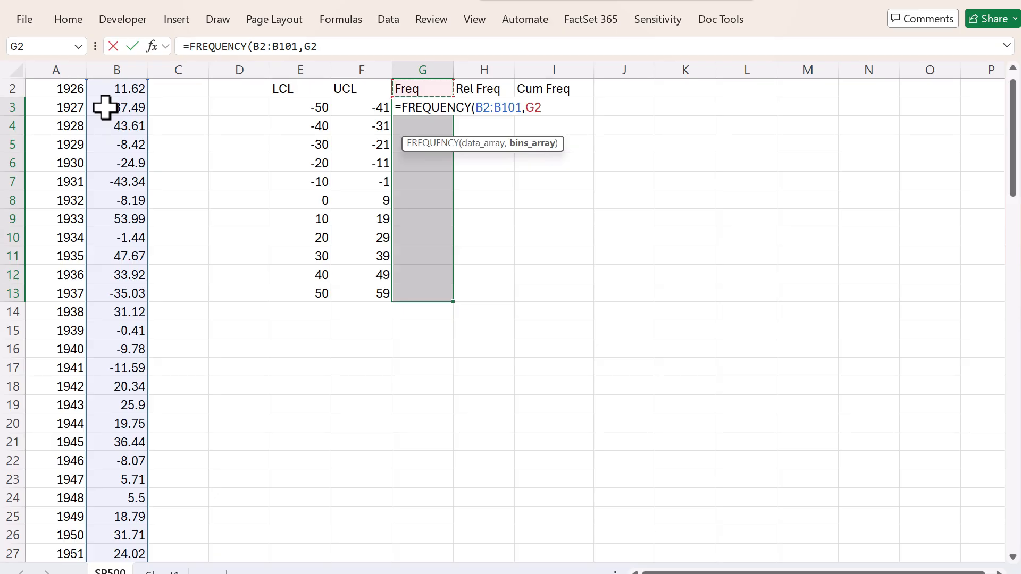
pyautogui.press('Down')
pyautogui.press('Left')
pyautogui.hotkey('shift', 'Down')
pyautogui.hotkey('shift', 'Down')
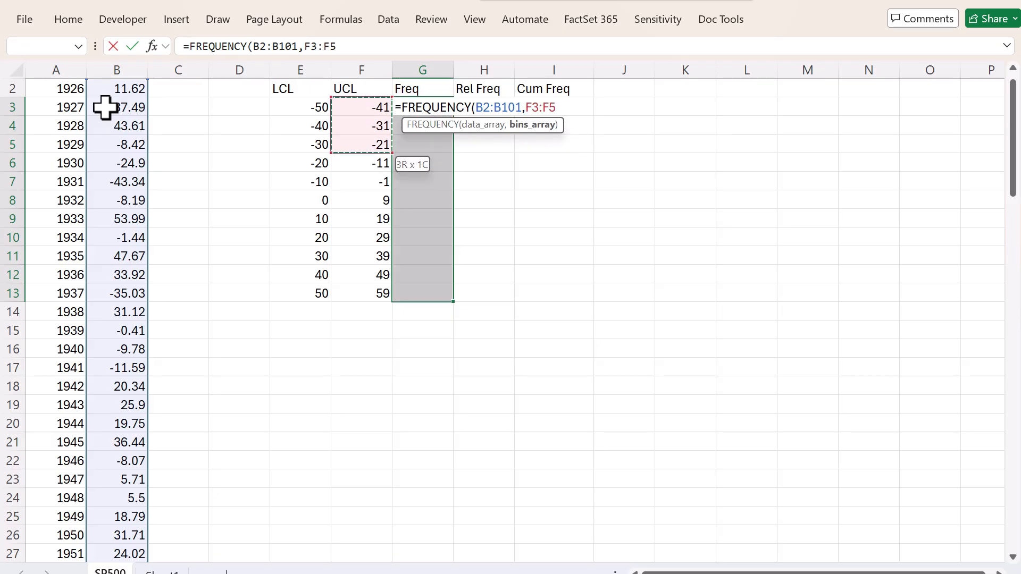
pyautogui.hotkey('shift', 'Down')
pyautogui.hotkey('shift', 'Down')
pyautogui.hotkey('shift', 'Down')
pyautogui.hotkey('shift', 'Down')
pyautogui.hotkey('shift', 'Down')
pyautogui.hotkey('shift', 'Down')
pyautogui.hotkey('shift', 'Down')
pyautogui.hotkey('shift', 'Down')
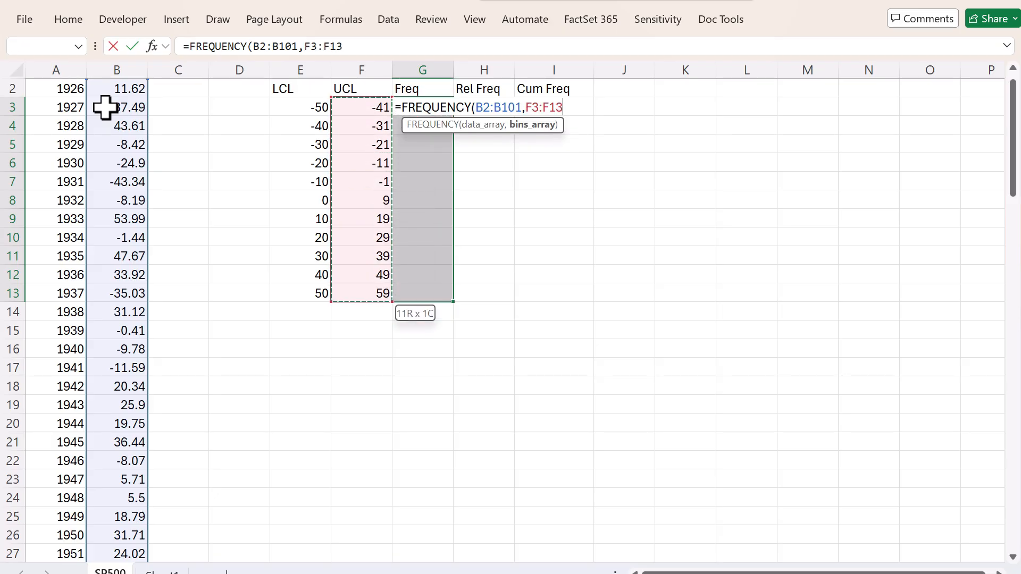
pyautogui.write(')')
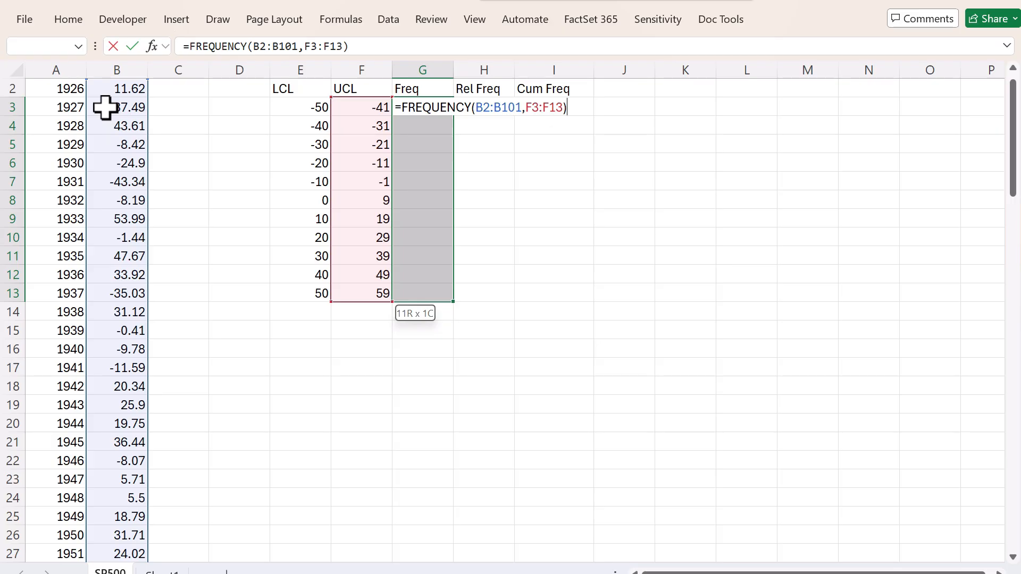
pyautogui.hotkey('ctrl', 'shift', 'Return')
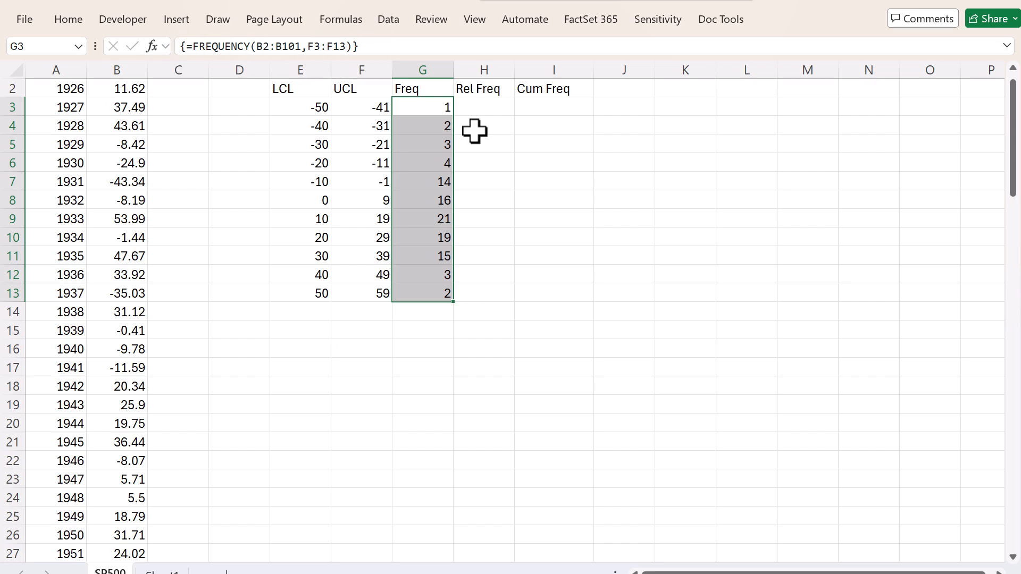
# - Examine the array formula and the frequencies cell by cell in G3:G13
pyautogui.click(421, 112)
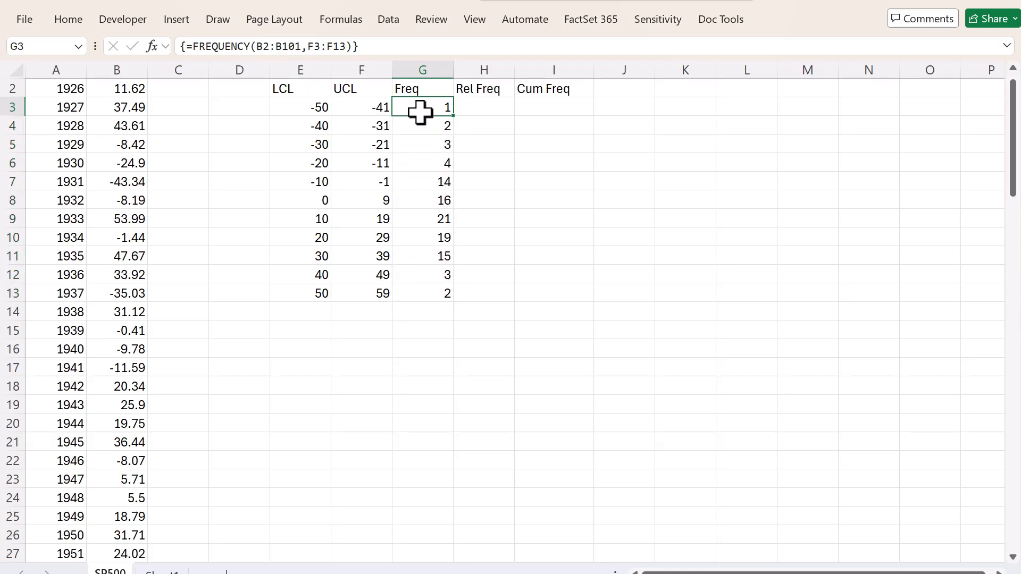
pyautogui.press('Down')
pyautogui.press('Down')
pyautogui.press('Down')
pyautogui.press('Down')
pyautogui.press('Down')
pyautogui.press('Down')
pyautogui.press('Down')
pyautogui.press('Down')
pyautogui.press('Down')
pyautogui.press('Down')
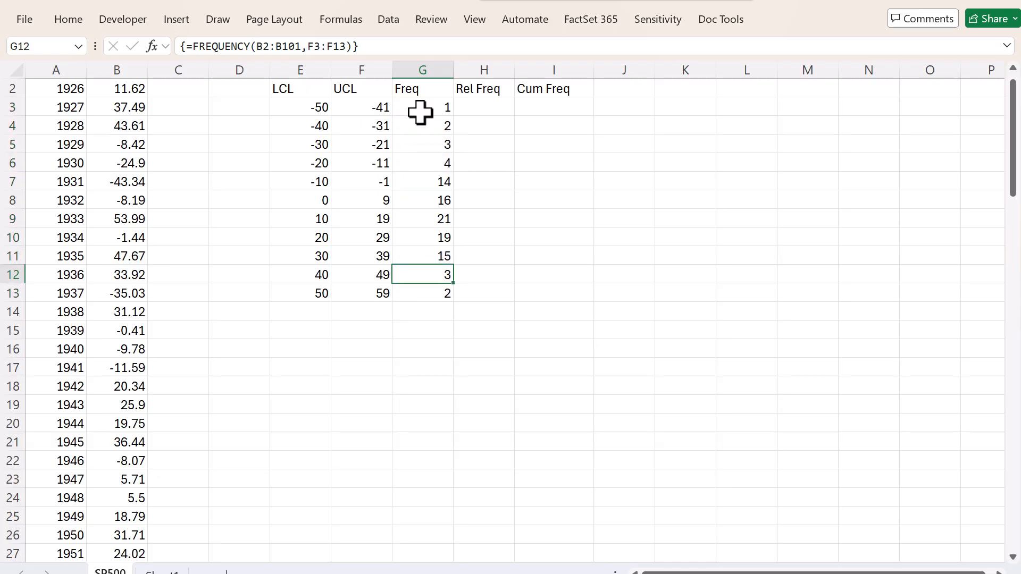
pyautogui.press('Up')
pyautogui.press('Up')
pyautogui.press('Up')
pyautogui.press('Up')
pyautogui.press('Up')
pyautogui.press('Up')
pyautogui.press('Up')
pyautogui.press('Up')
pyautogui.press('Up')
pyautogui.press('Down')
pyautogui.press('Down')
pyautogui.press('Down')
pyautogui.press('Down')
pyautogui.press('Down')
pyautogui.press('Down')
pyautogui.press('Down')
pyautogui.press('Down')
pyautogui.press('Down')
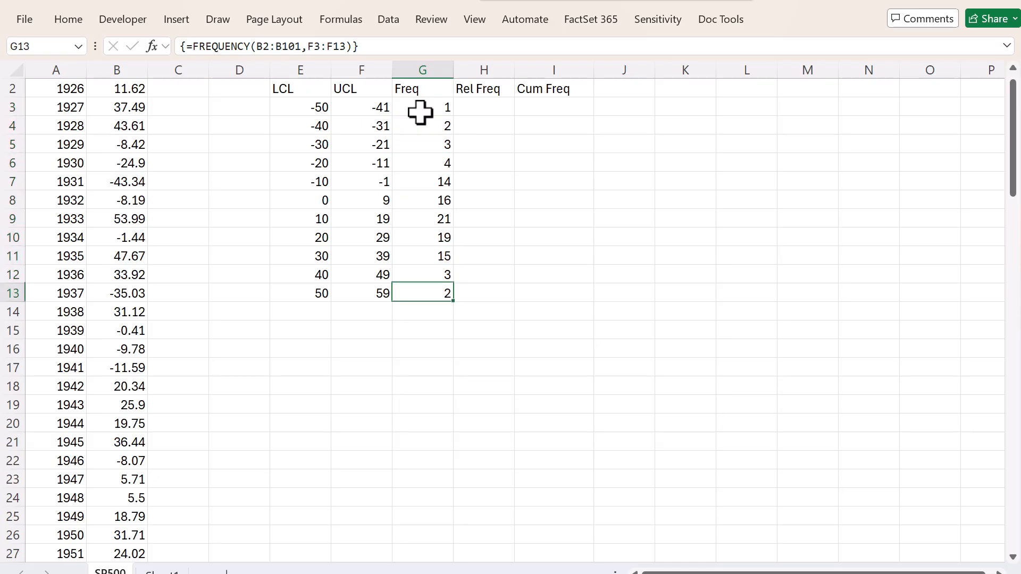
# - Total the class frequencies in G14 with =SUM(G3:G13)
pyautogui.press('Down')
pyautogui.hotkey('alt', '=')
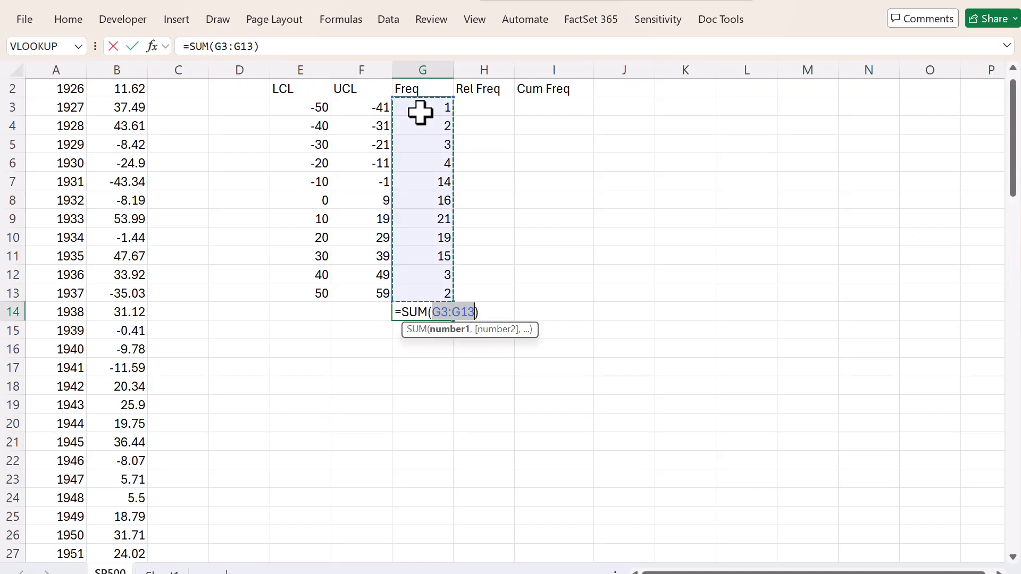
pyautogui.press('Return')
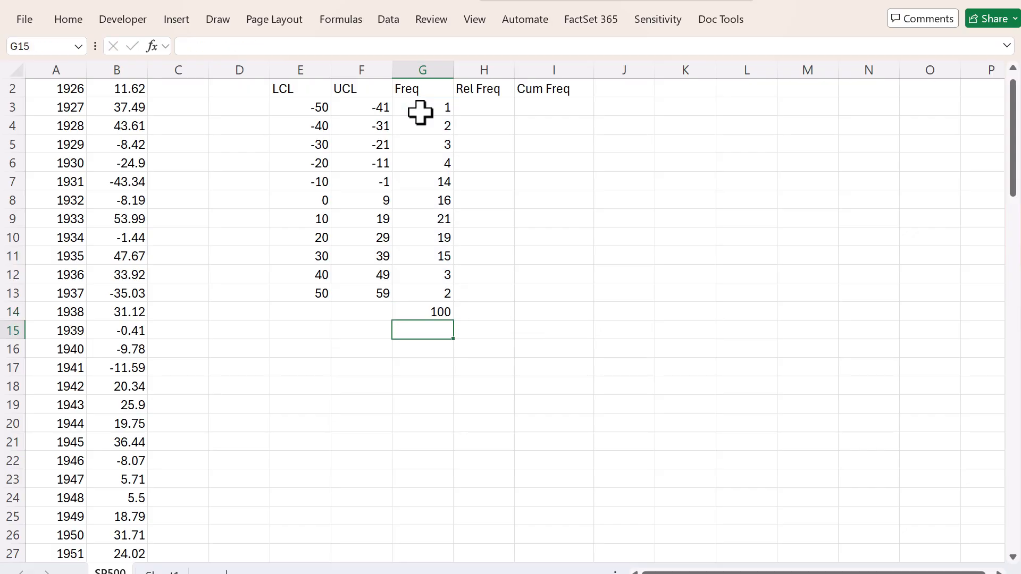
# - Calculate the first relative frequency in H3 with =G3/$G$14 and fill the formula down to H13
pyautogui.press('Up')
pyautogui.press('Up')
pyautogui.press('Up')
pyautogui.press('Up')
pyautogui.press('Up')
pyautogui.press('Up')
pyautogui.press('Up')
pyautogui.press('Up')
pyautogui.press('Up')
pyautogui.press('Up')
pyautogui.press('Up')
pyautogui.press('Up')
pyautogui.press('Right')
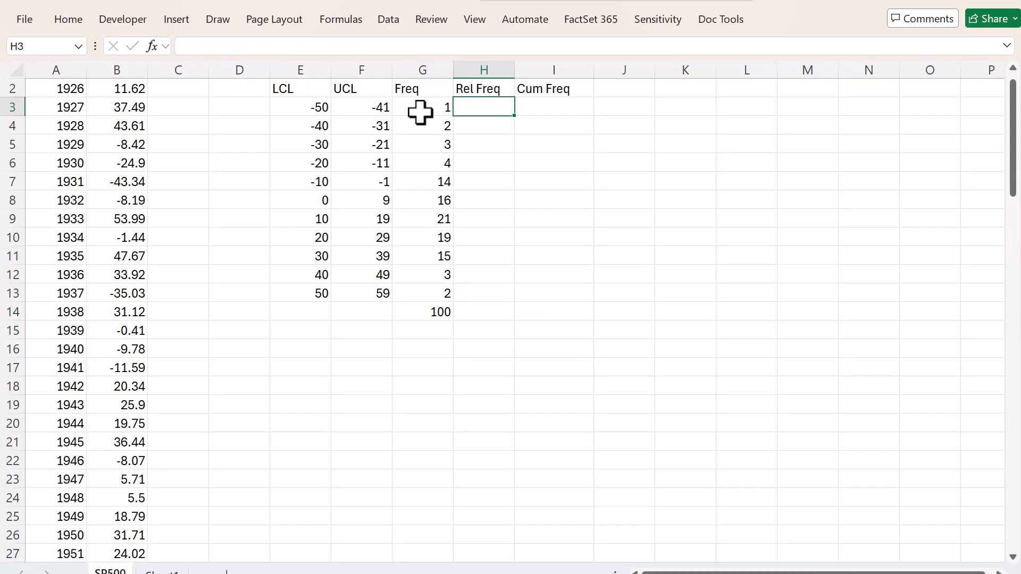
pyautogui.write('=')
pyautogui.click(421, 112)
pyautogui.write('/')
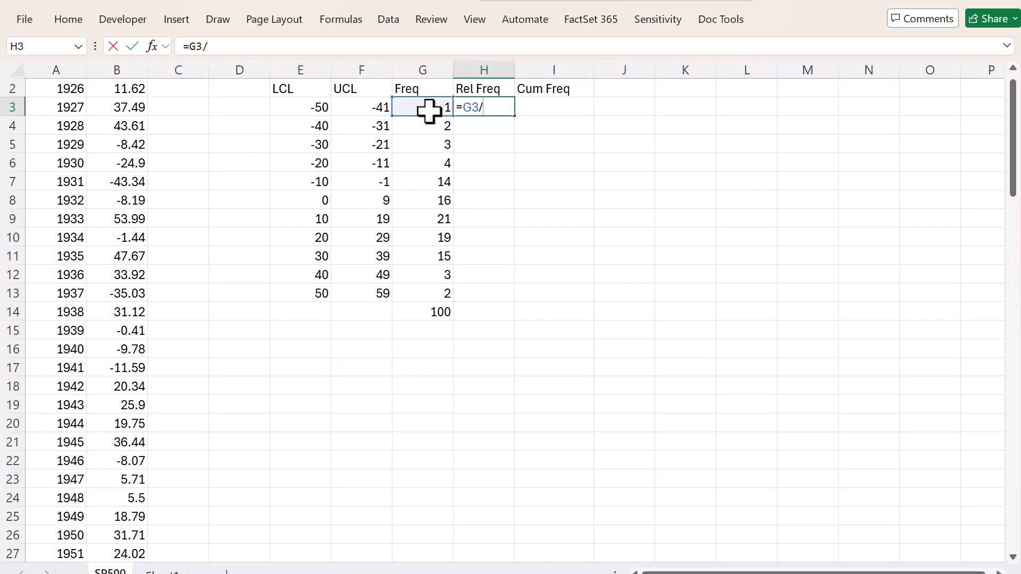
pyautogui.click(425, 314)
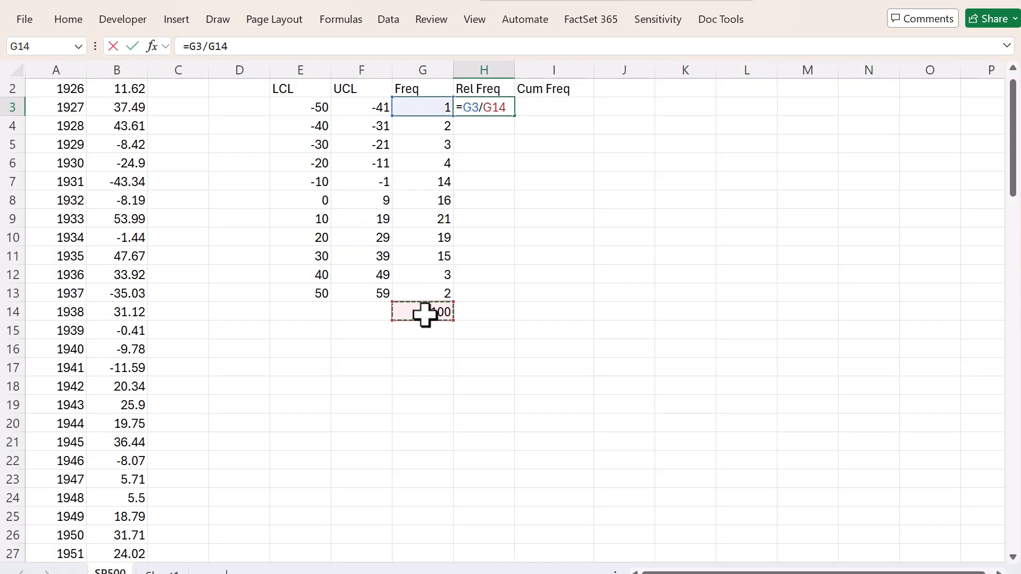
pyautogui.press('F4')
pyautogui.press('Return')
pyautogui.press('Up')
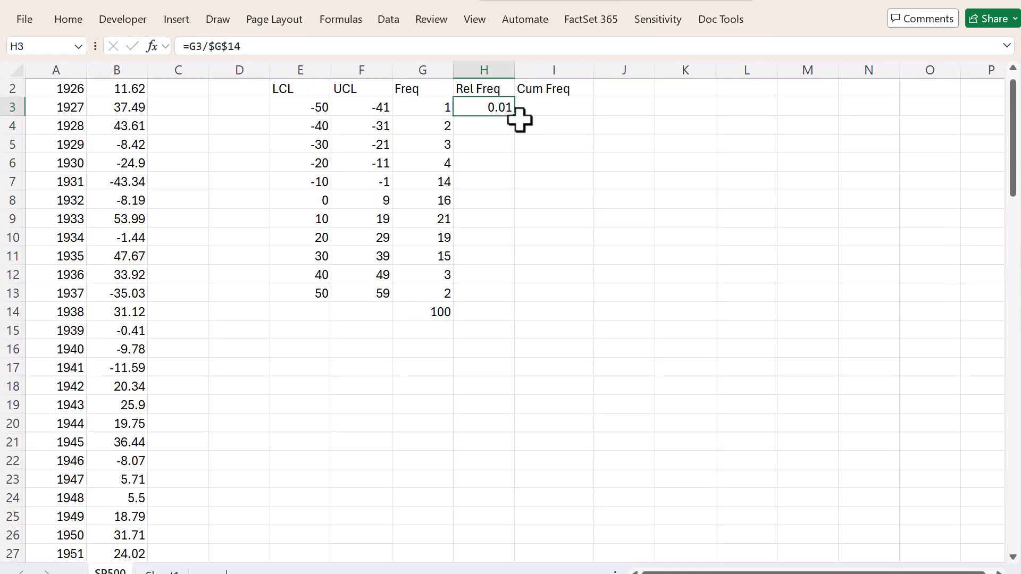
pyautogui.moveTo(516, 117); pyautogui.dragTo(517, 302)
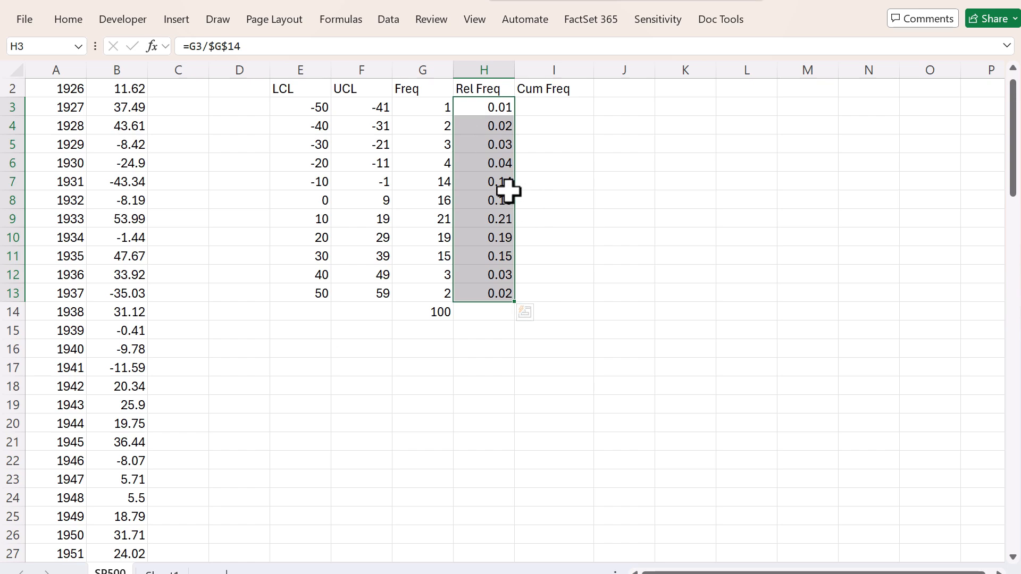
# - Add a running total of the relative frequencies H3:H13 in the Cum Freq column, I3:I13, using Quick Analysis
pyautogui.moveTo(502, 182); pyautogui.dragTo(504, 251)
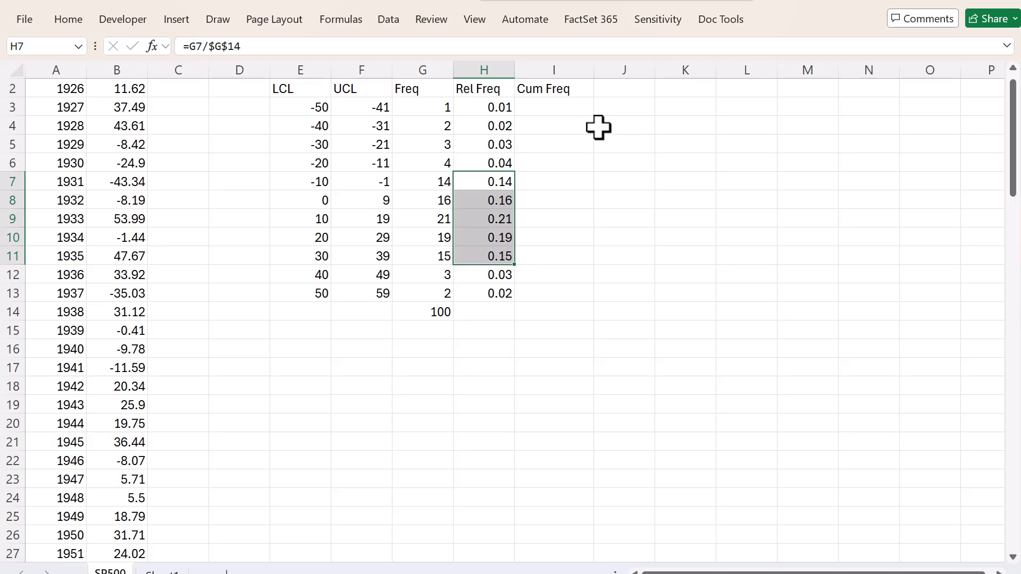
pyautogui.click(557, 107)
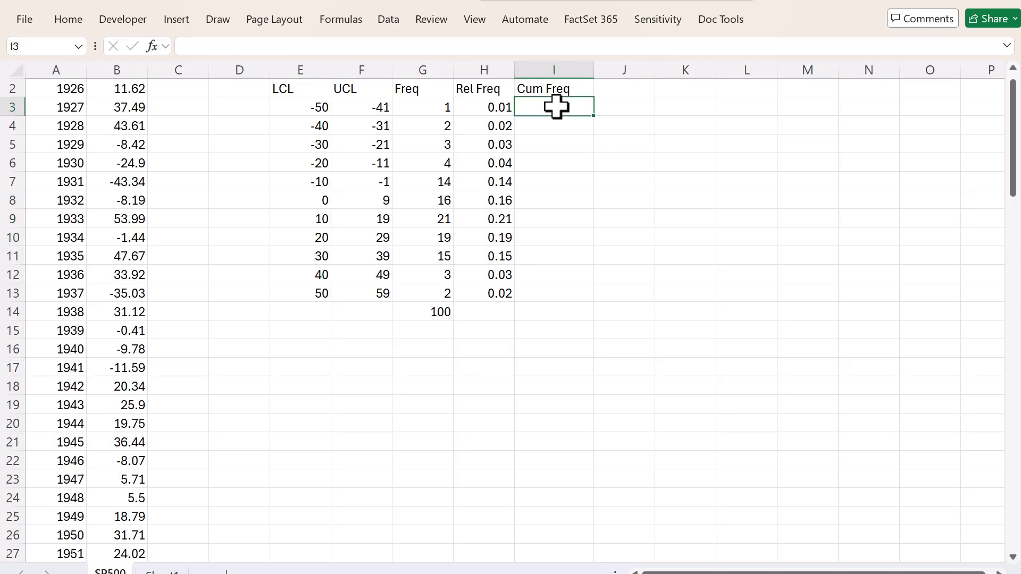
pyautogui.click(492, 107)
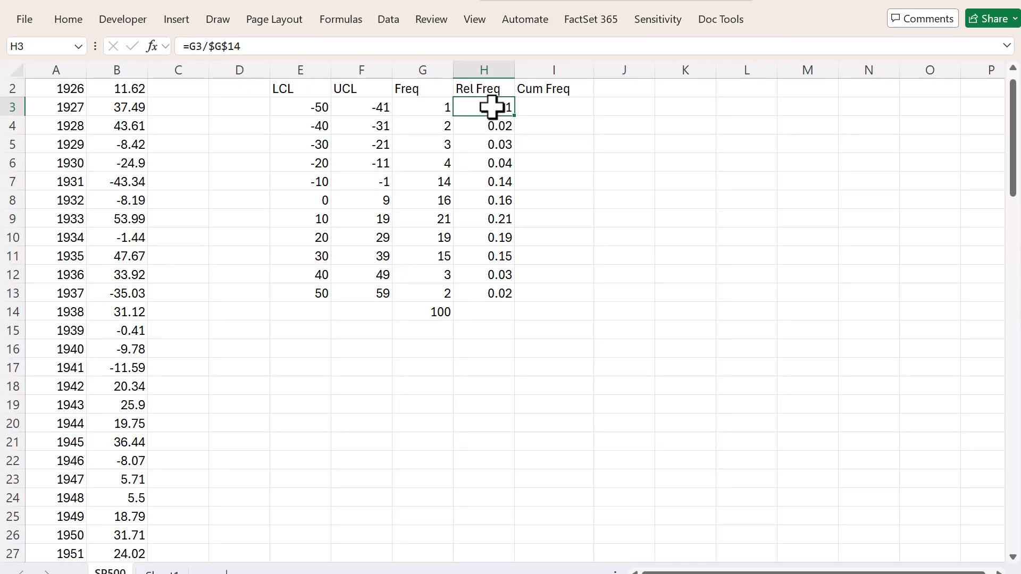
pyautogui.hotkey('shift', 'Down')
pyautogui.hotkey('shift', 'Down')
pyautogui.hotkey('shift', 'Down')
pyautogui.hotkey('shift', 'Down')
pyautogui.hotkey('shift', 'Down')
pyautogui.hotkey('shift', 'Down')
pyautogui.hotkey('shift', 'Down')
pyautogui.hotkey('shift', 'Down')
pyautogui.hotkey('shift', 'Down')
pyautogui.hotkey('shift', 'Down')
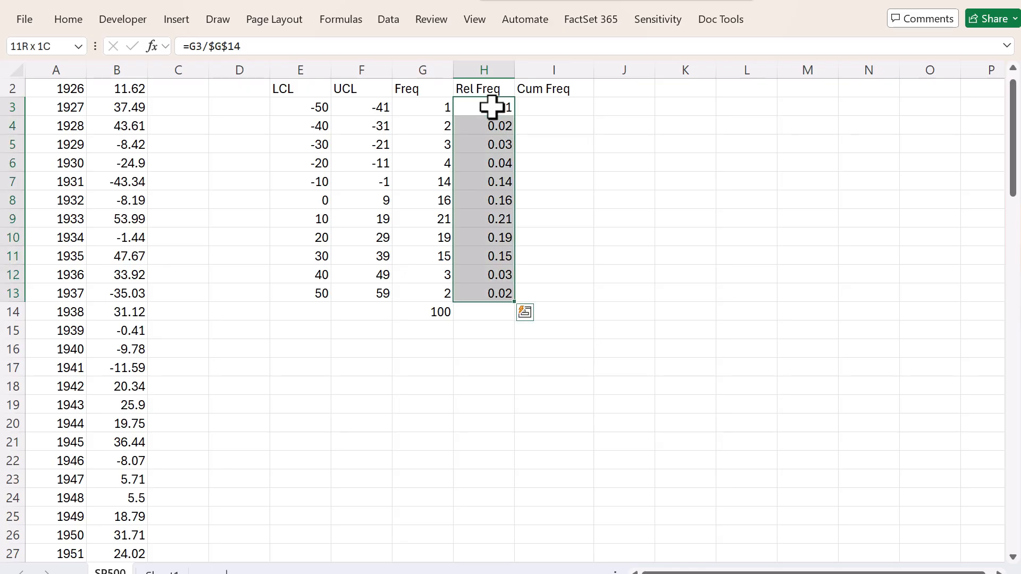
pyautogui.click(526, 315)
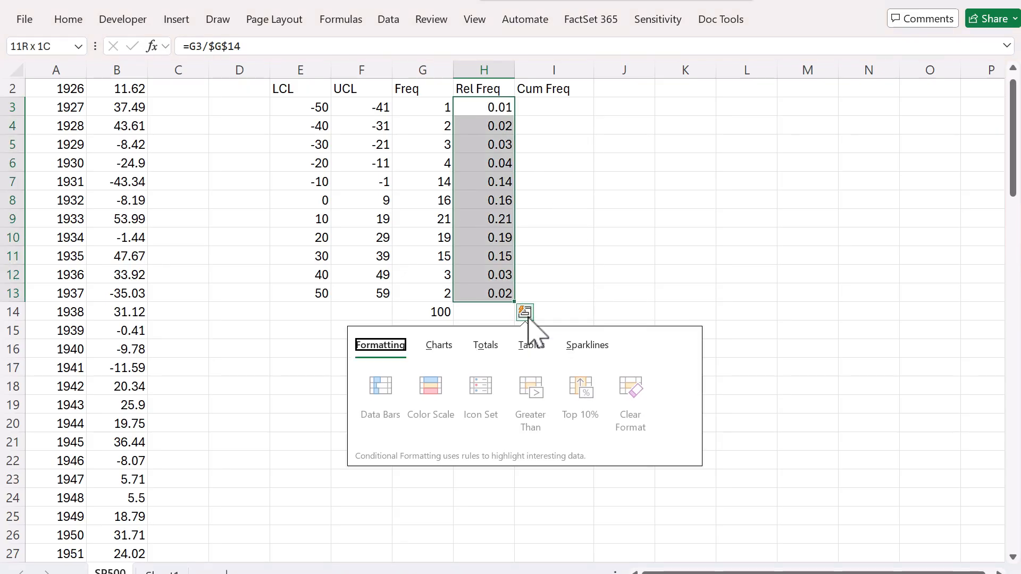
pyautogui.click(486, 345)
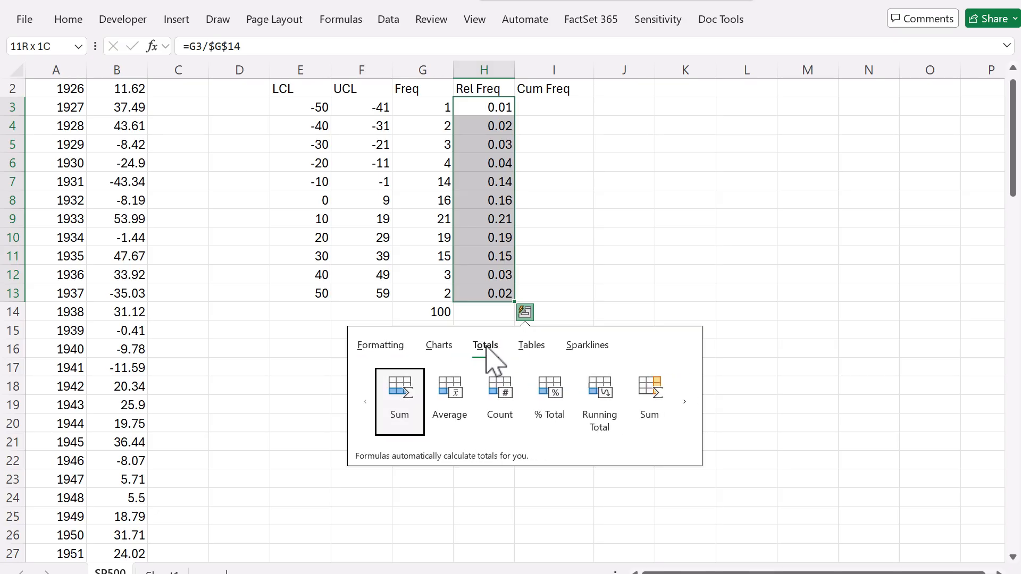
pyautogui.click(685, 402)
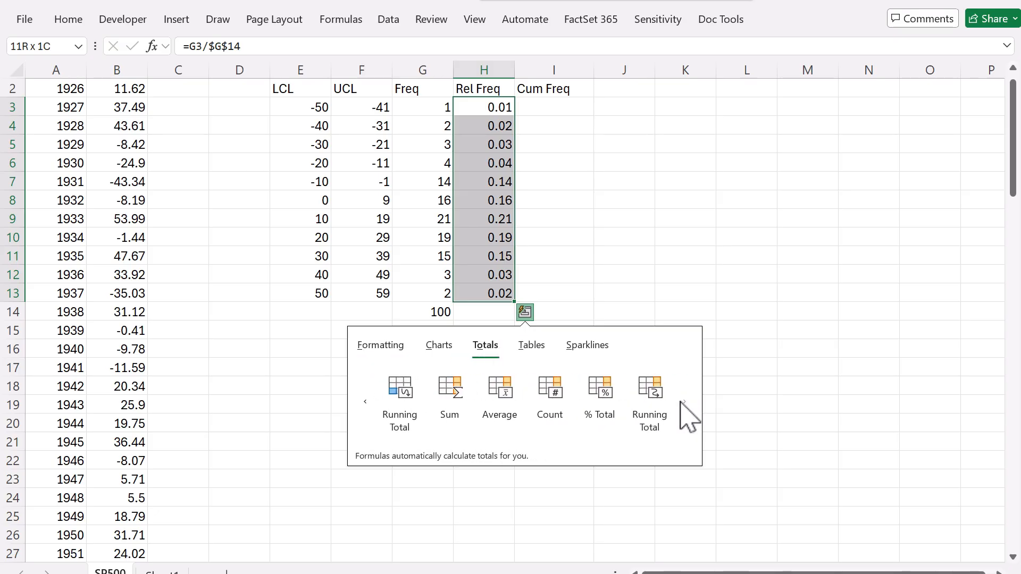
pyautogui.click(652, 401)
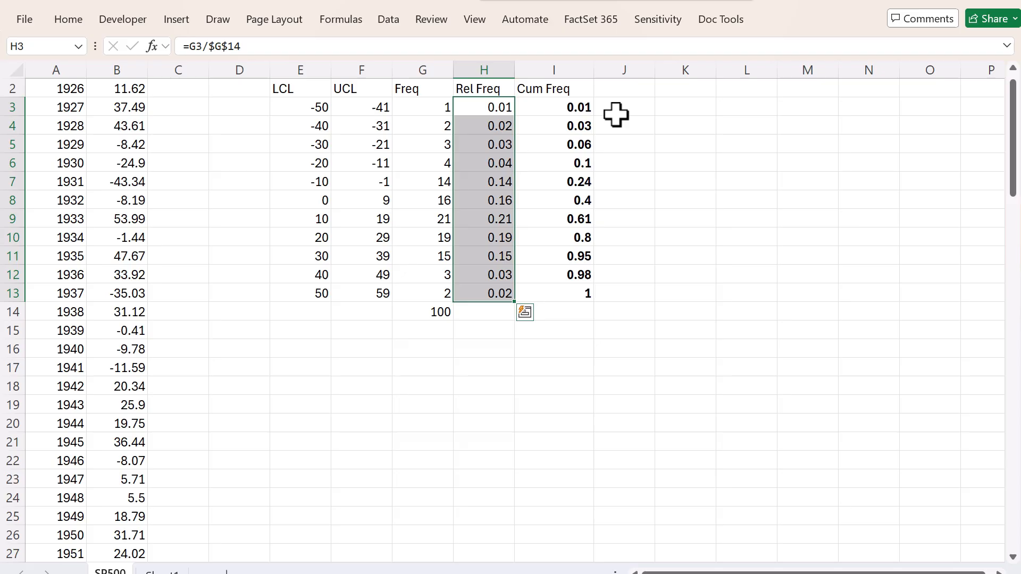
# - Examine the running-total formulas in I3, I4 and I5 and the ranges they add up
pyautogui.click(577, 108)
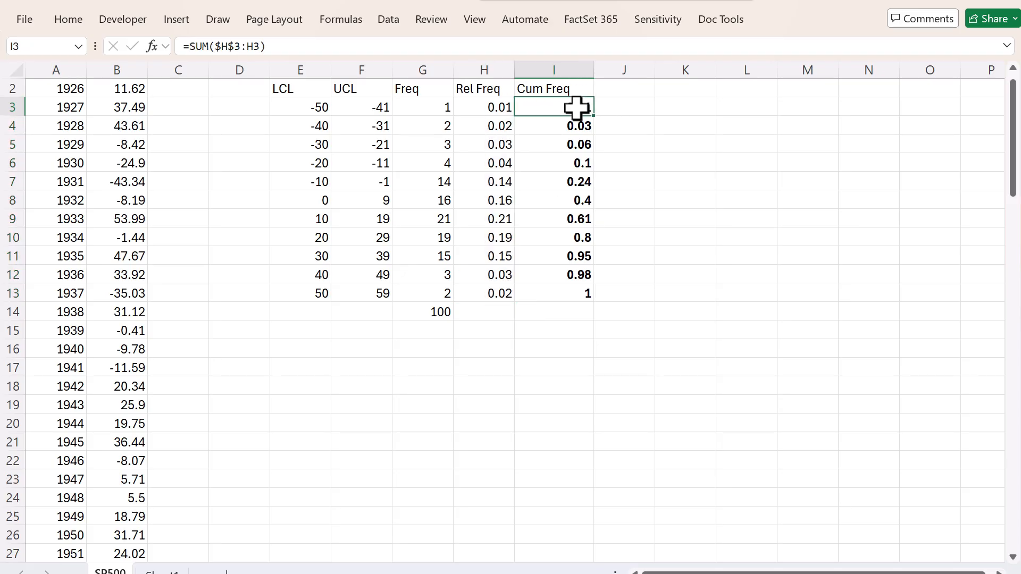
pyautogui.doubleClick(577, 108)
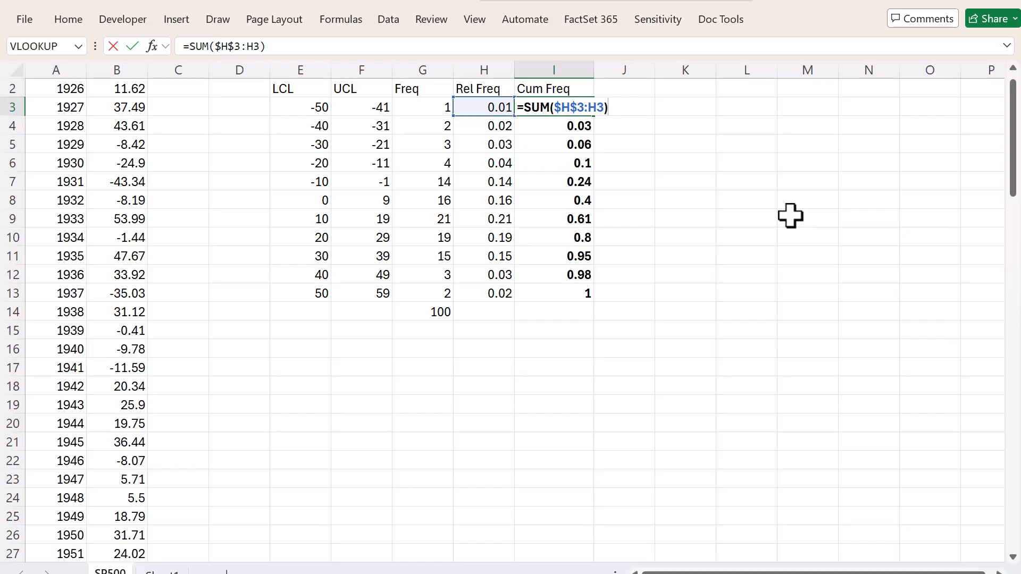
pyautogui.press('Return')
pyautogui.press('F2')
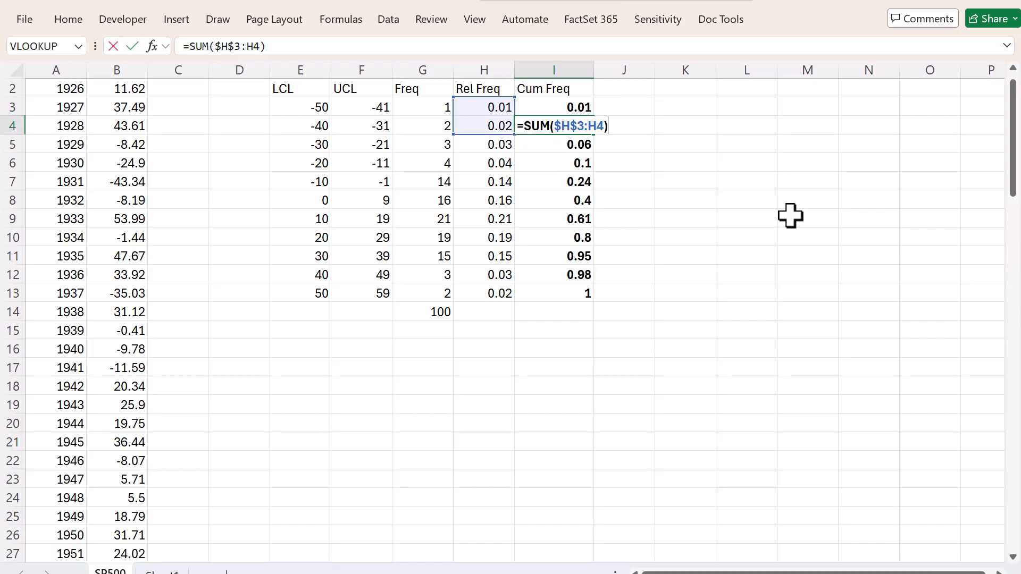
pyautogui.press('Return')
pyautogui.press('F2')
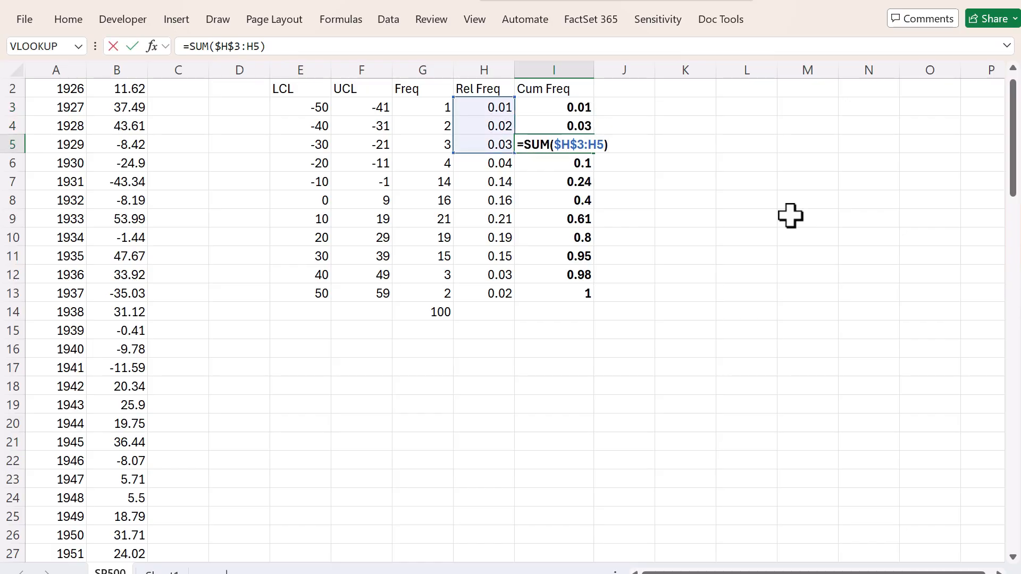
pyautogui.press('Return')
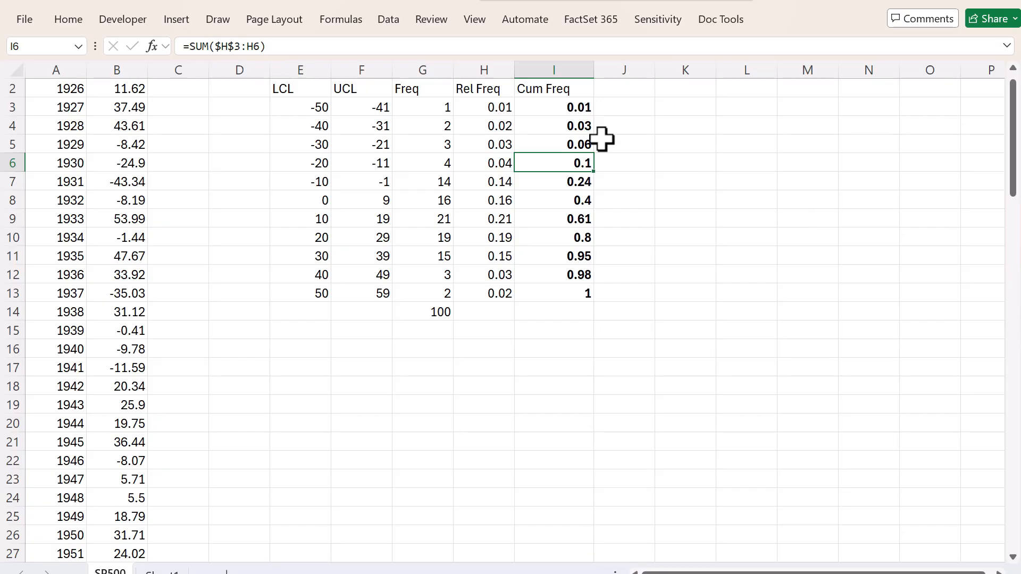
# - Insert the recommended combo chart of the frequencies G3:G13 as columns and the cumulative frequencies I3:I13 as a line on a secondary axis
pyautogui.click(418, 107)
pyautogui.moveTo(418, 107); pyautogui.dragTo(424, 293)
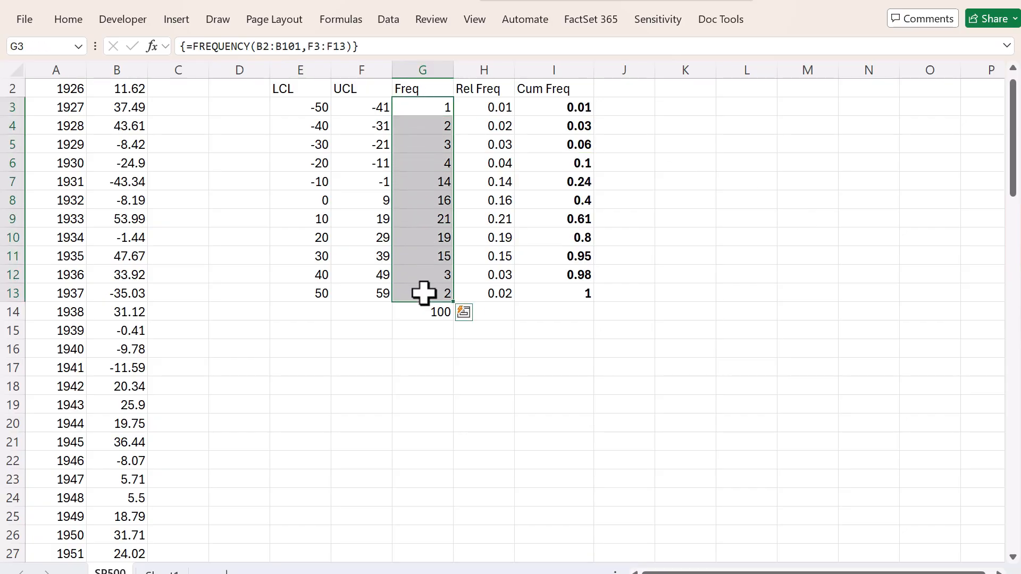
pyautogui.keyDown('ctrl'); pyautogui.click(549, 109); pyautogui.keyUp('ctrl')
pyautogui.hotkey('ctrl', 'shift', 'Down')
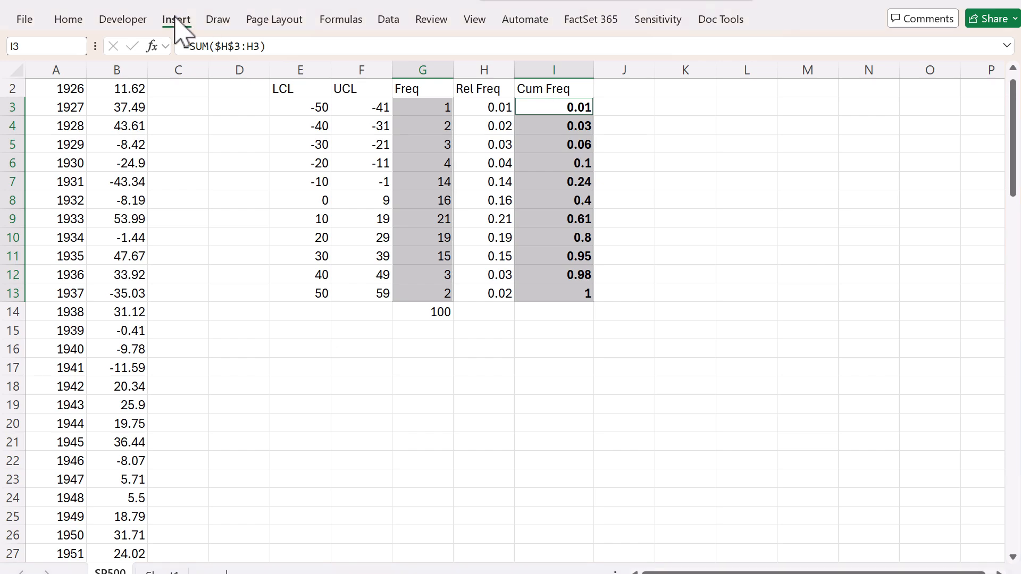
pyautogui.click(176, 20)
pyautogui.click(388, 77)
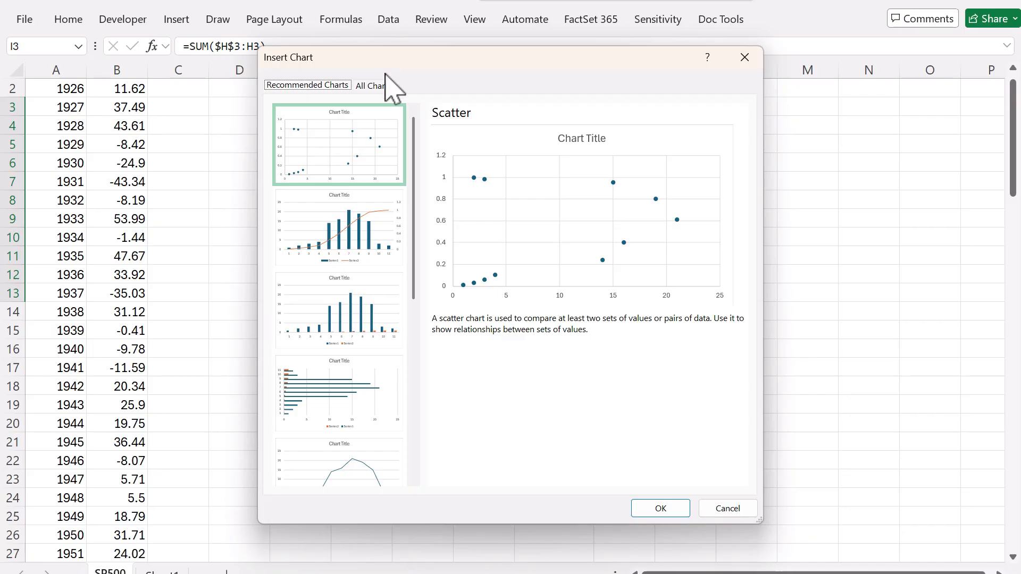
pyautogui.click(358, 234)
pyautogui.click(659, 508)
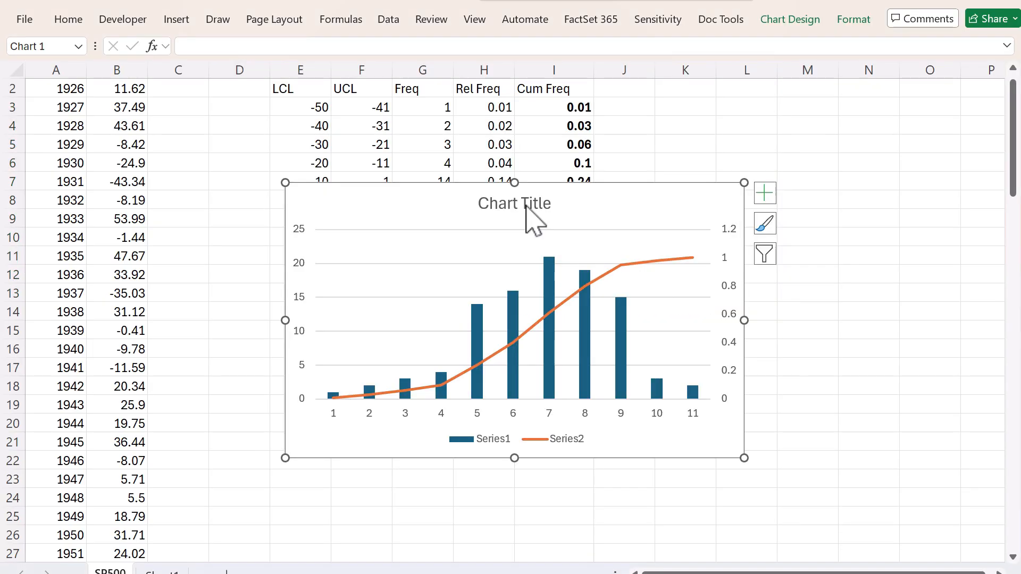
# - Change the chart title to "S&P 500 Historical Returns"
pyautogui.doubleClick(525, 206)
pyautogui.tripleClick(525, 205)
pyautogui.press('BackSpace')
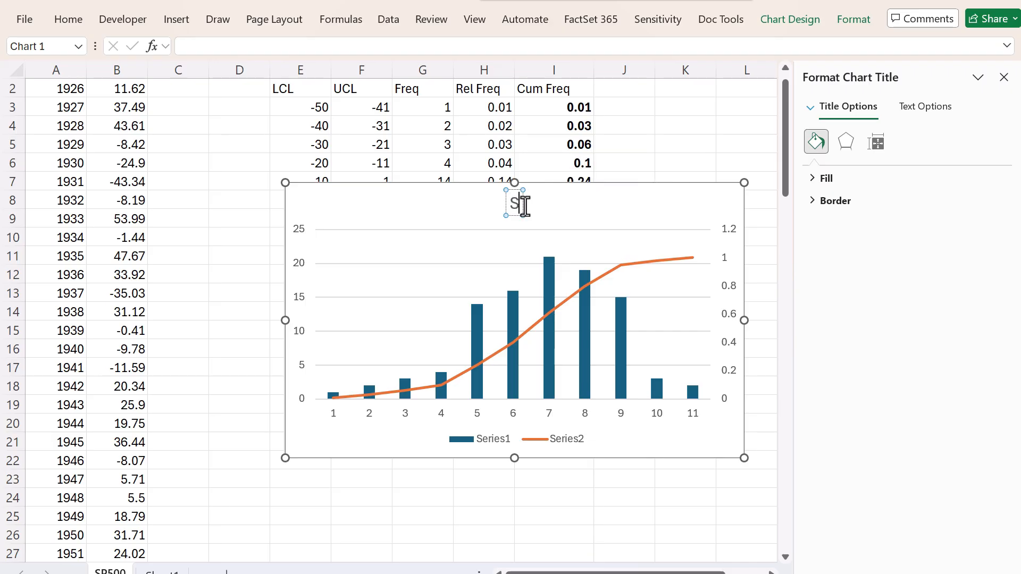
pyautogui.write('S&P 50')
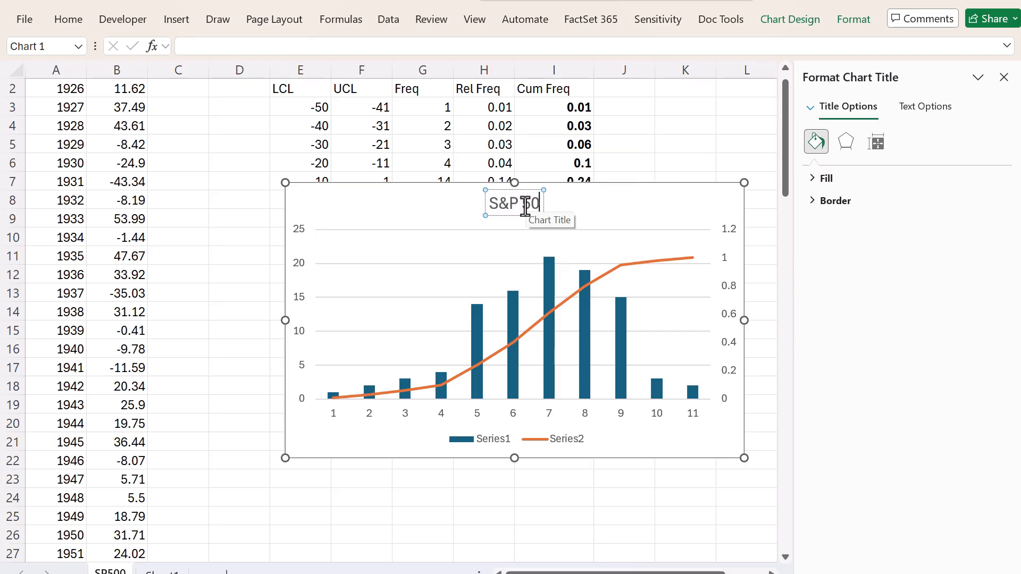
pyautogui.write('0 Hi')
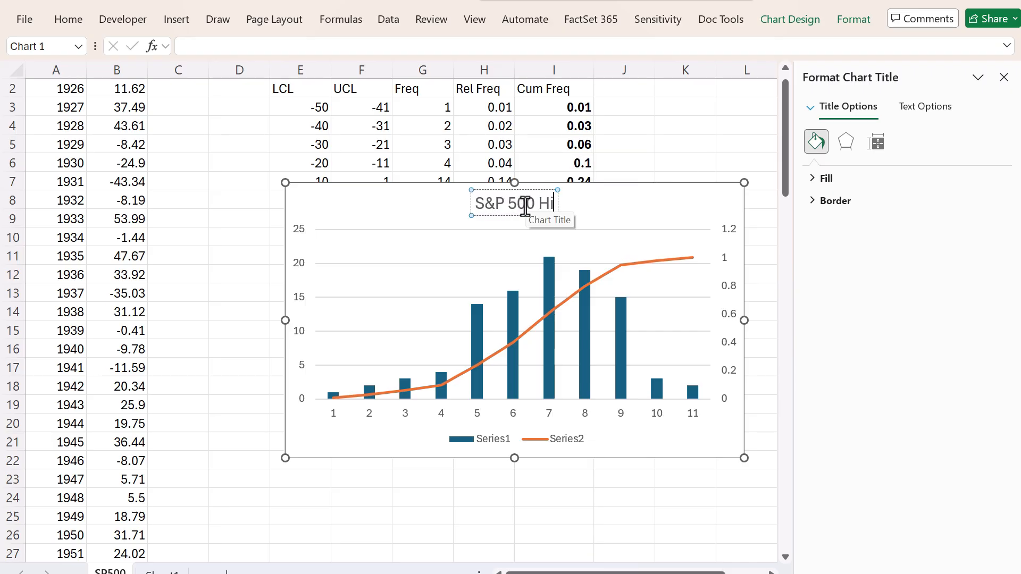
pyautogui.write('storical Returns')
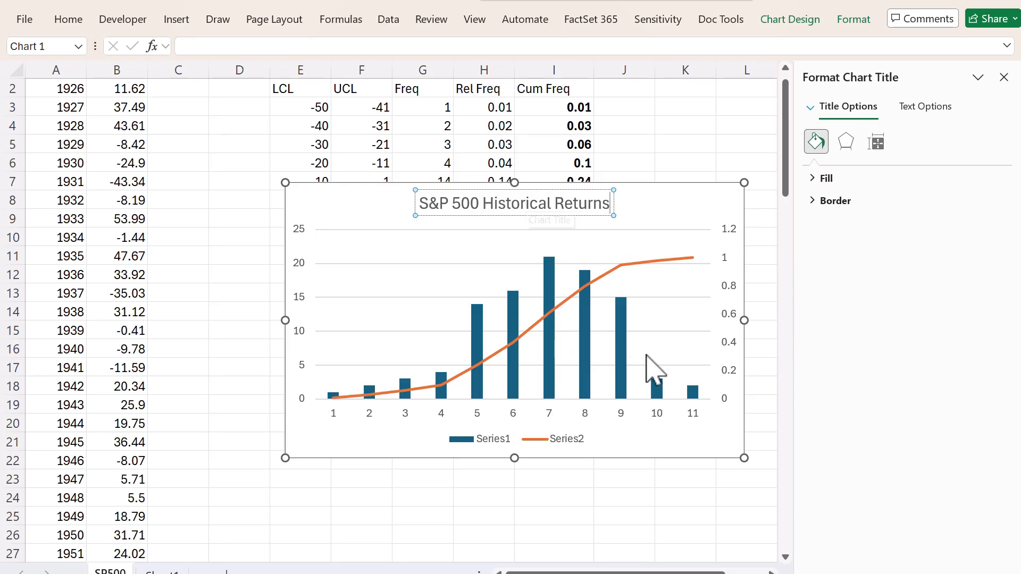
pyautogui.click(1004, 77)
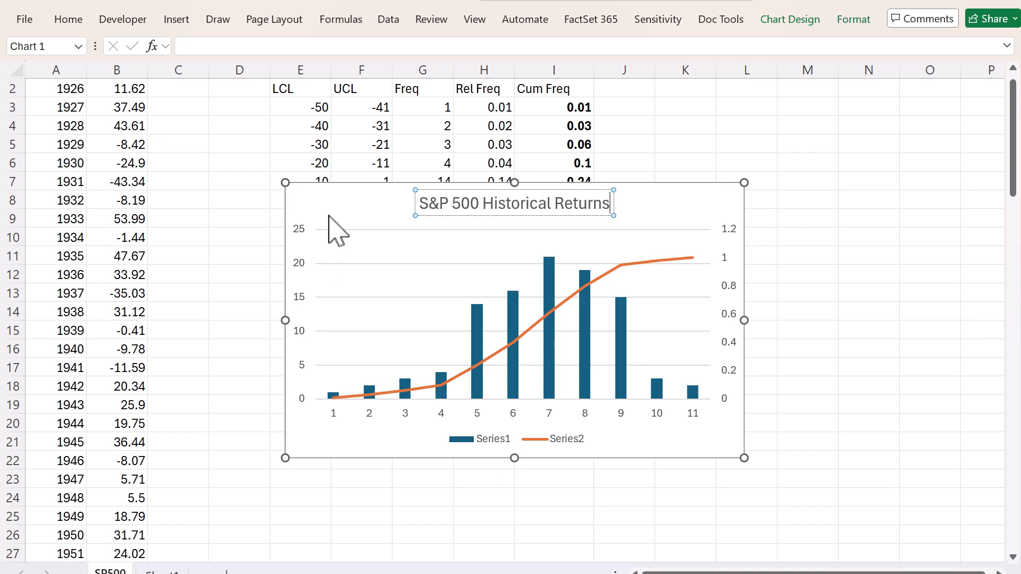
# - Move the chart clear of the frequency table, to about columns I to O from row 15, and delete its legend
pyautogui.moveTo(330, 200); pyautogui.dragTo(575, 342)
pyautogui.scroll(-2, 633, 393)
pyautogui.click(747, 438)
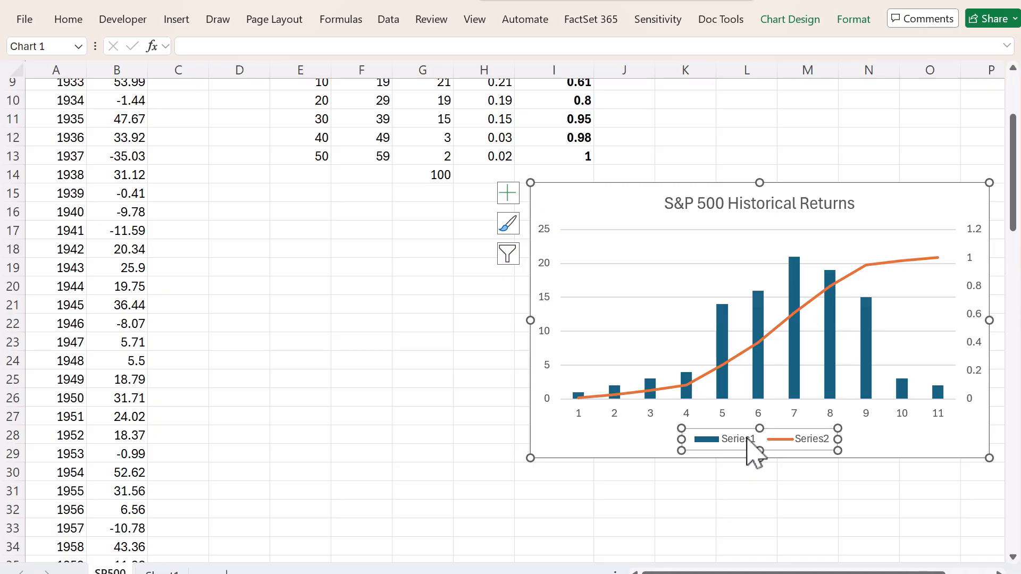
pyautogui.press('Delete')
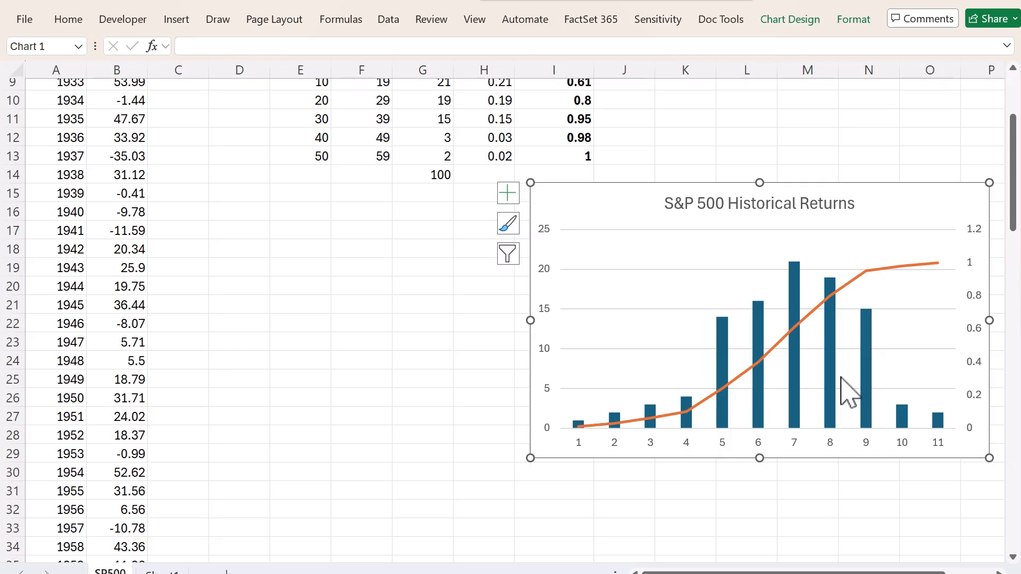
# - Set the gap width of the chart's frequency columns to 5%
pyautogui.moveTo(836, 372)
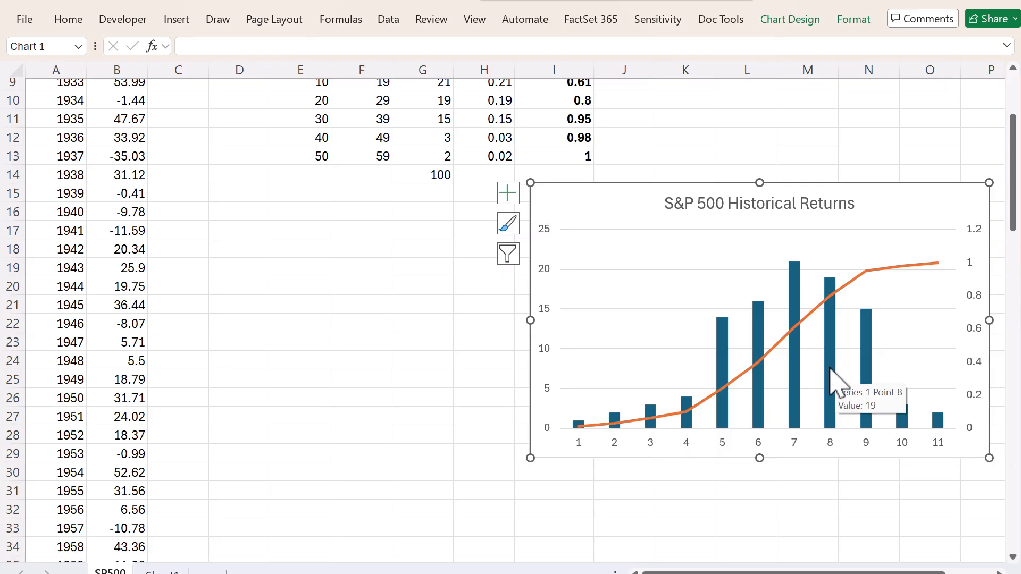
pyautogui.rightClick(866, 400)
pyautogui.click(793, 572)
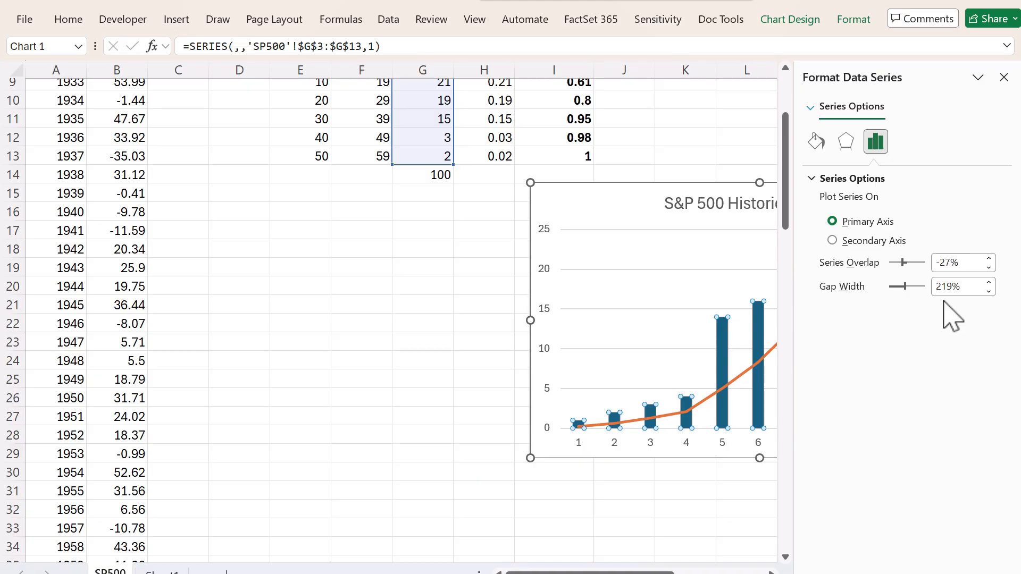
pyautogui.click(962, 288)
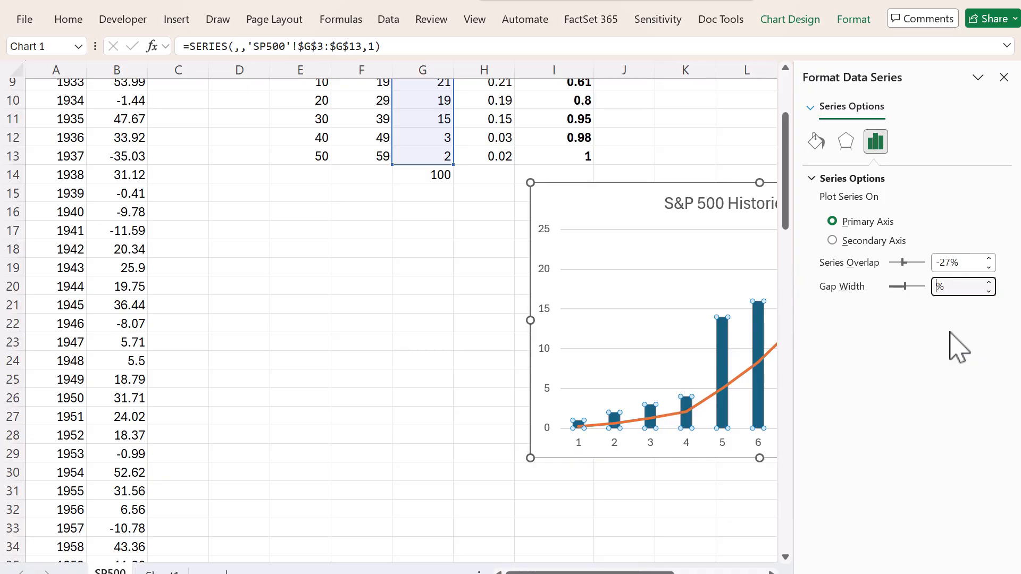
pyautogui.press('Tab')
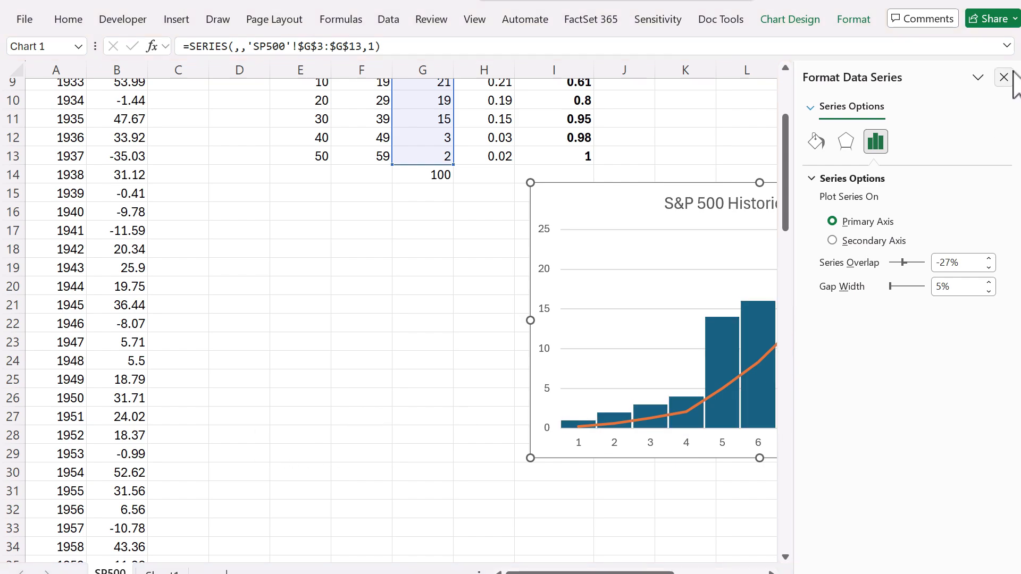
pyautogui.click(1007, 78)
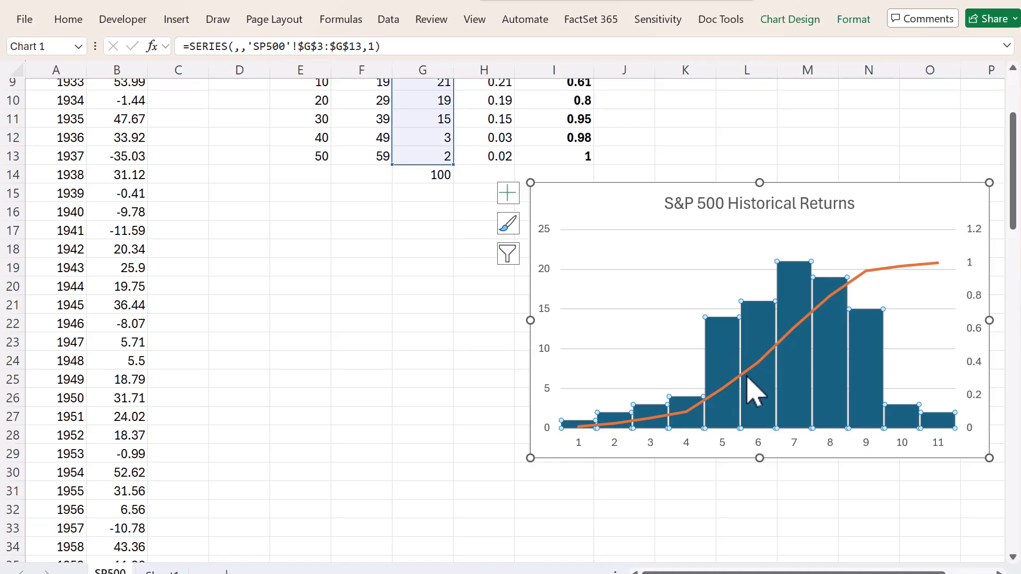
# - Turn the cumulative frequency series in the chart into a smoothed line
pyautogui.click(697, 407)
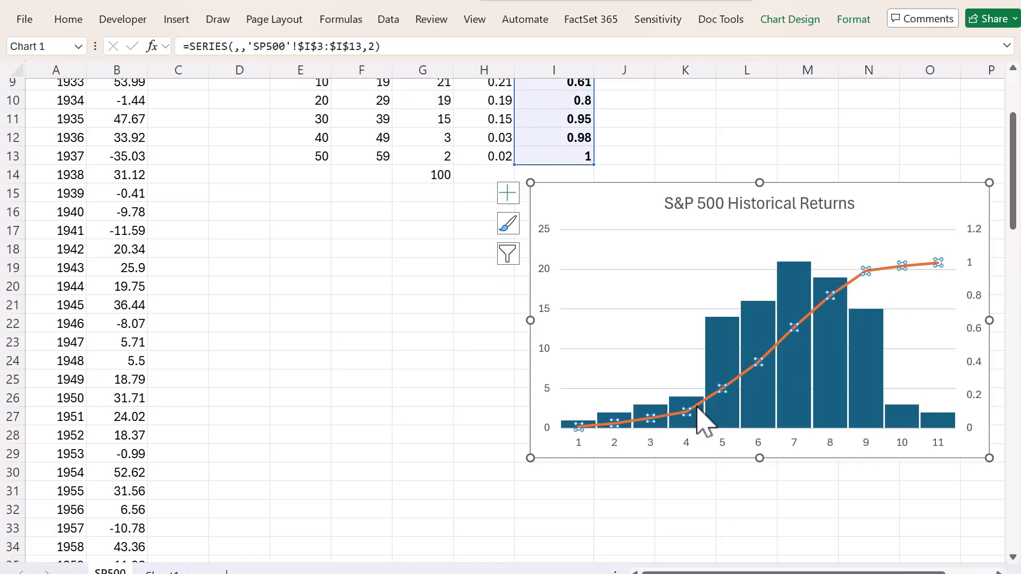
pyautogui.rightClick(697, 406)
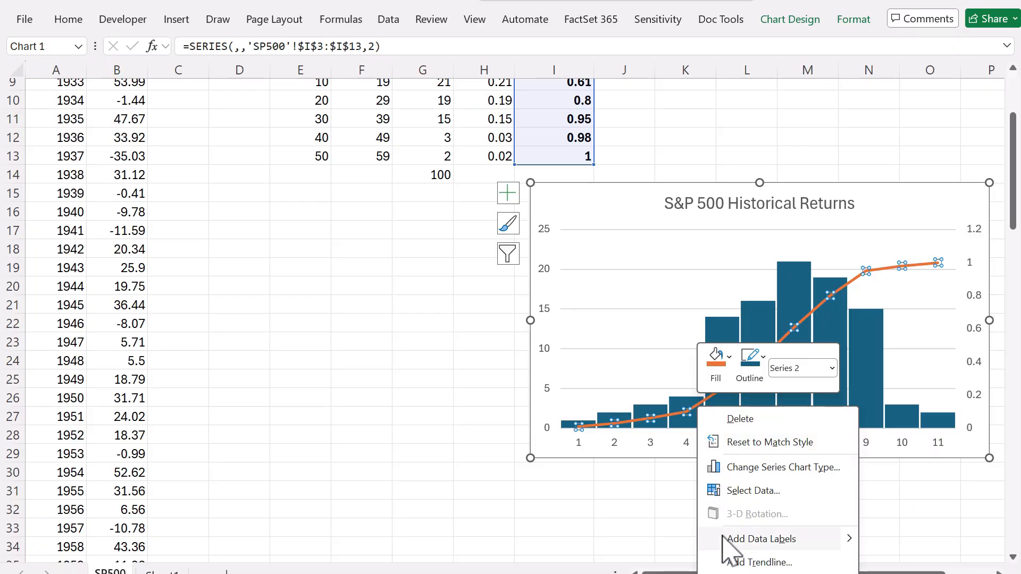
pyautogui.click(746, 573)
pyautogui.click(816, 142)
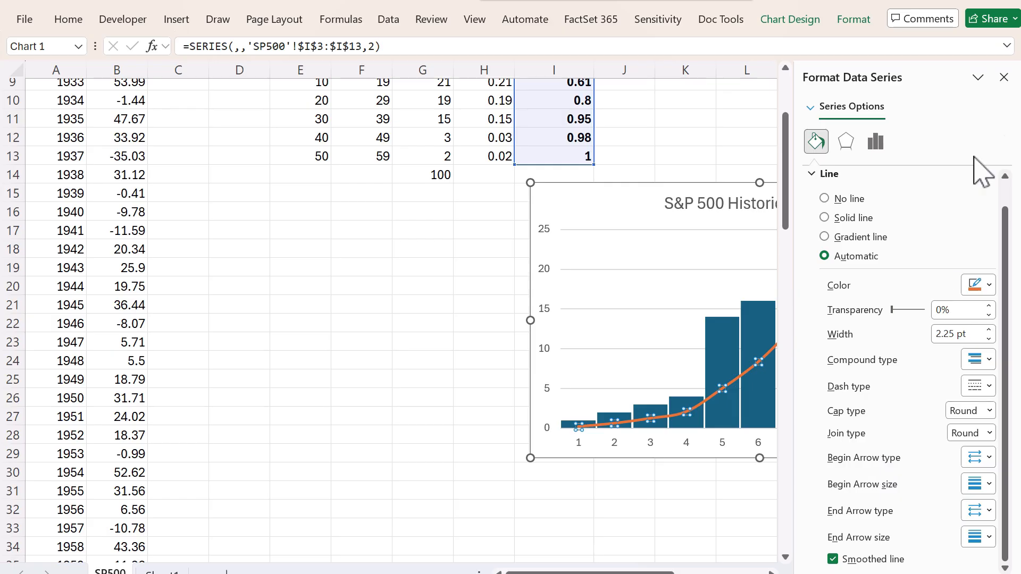
pyautogui.click(1004, 78)
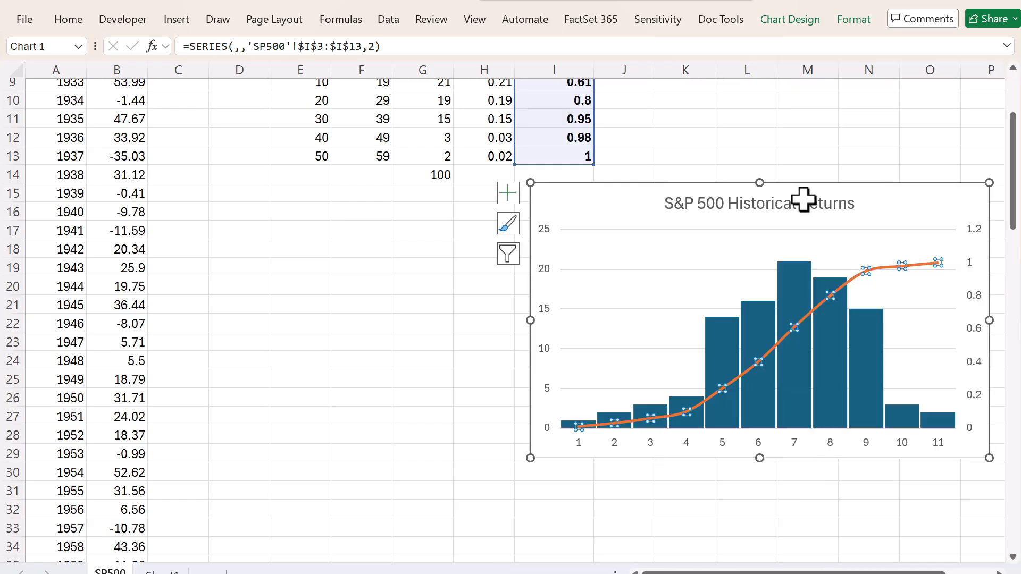
pyautogui.click(892, 206)
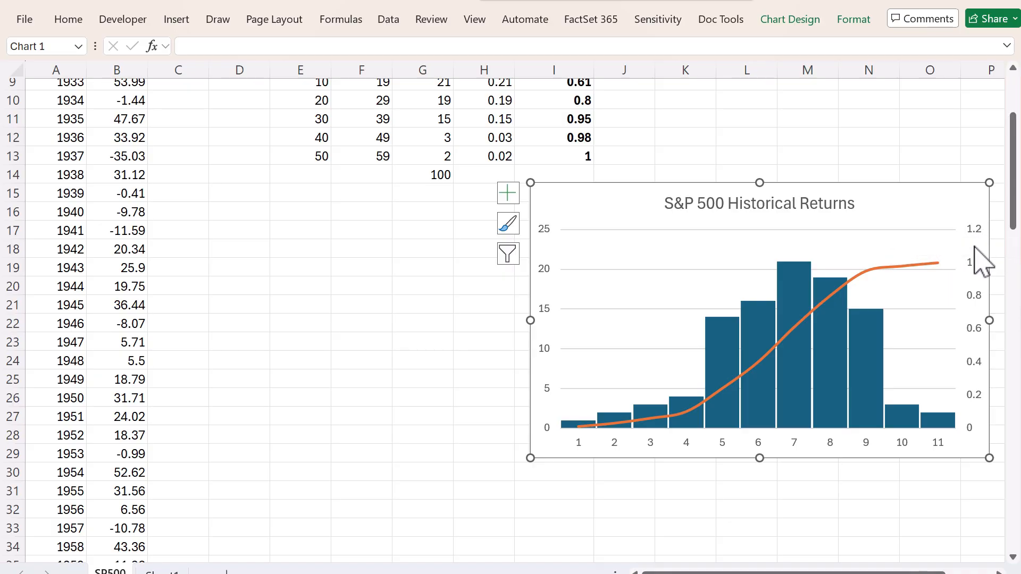
# - Set the maximum of the chart's secondary vertical axis to 1
pyautogui.click(971, 266)
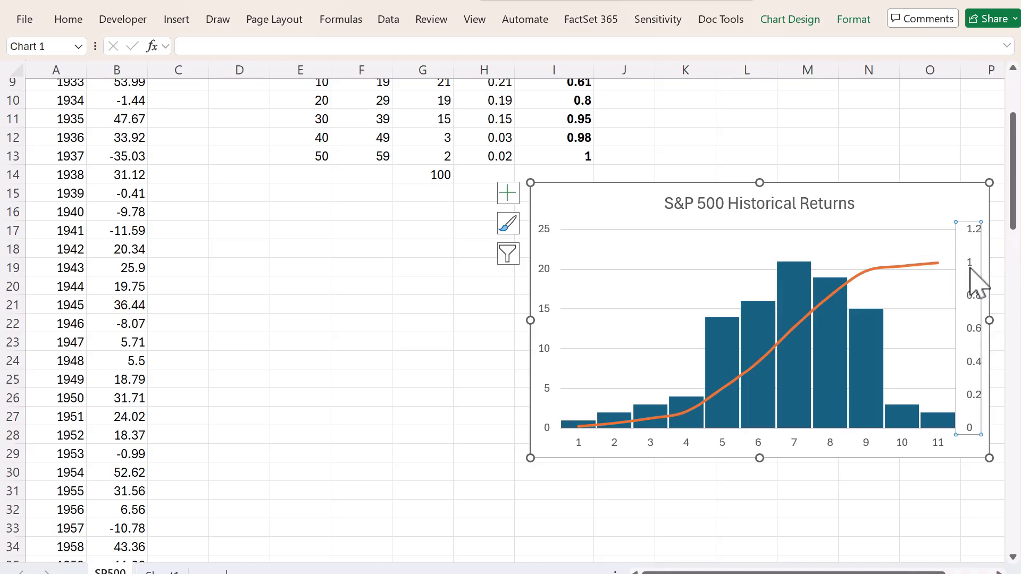
pyautogui.rightClick(970, 268)
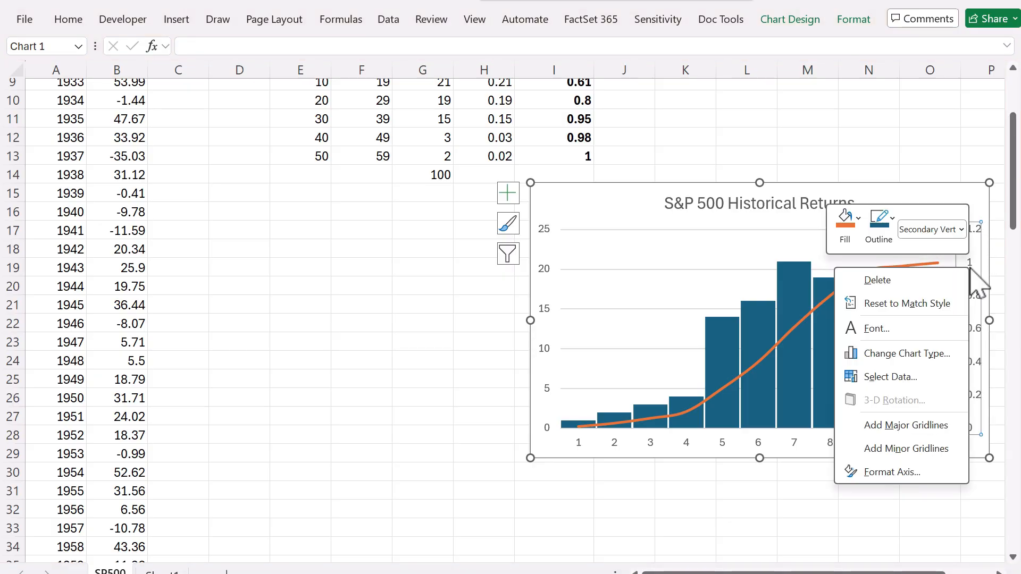
pyautogui.click(897, 471)
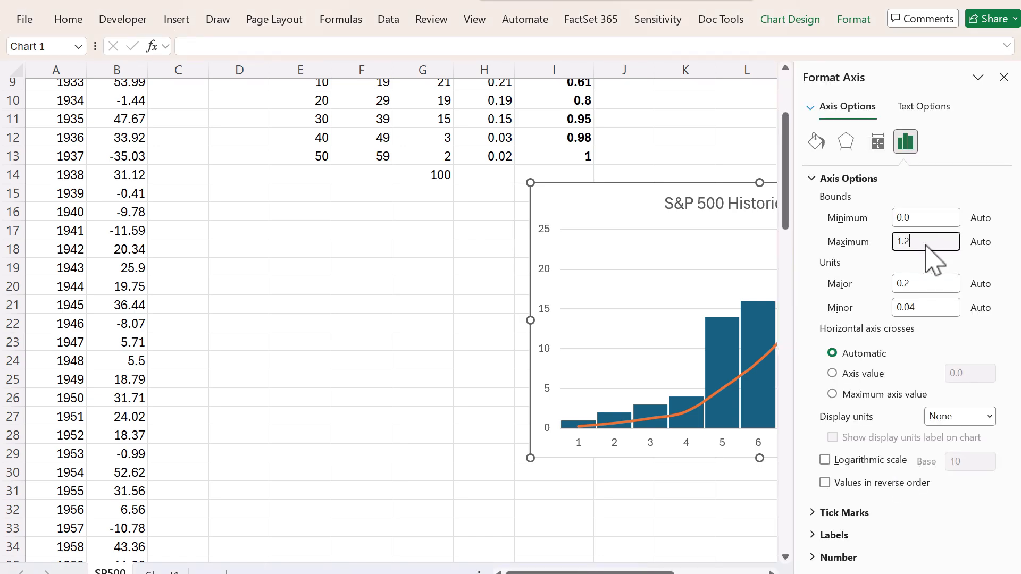
pyautogui.press('Return')
pyautogui.click(1004, 78)
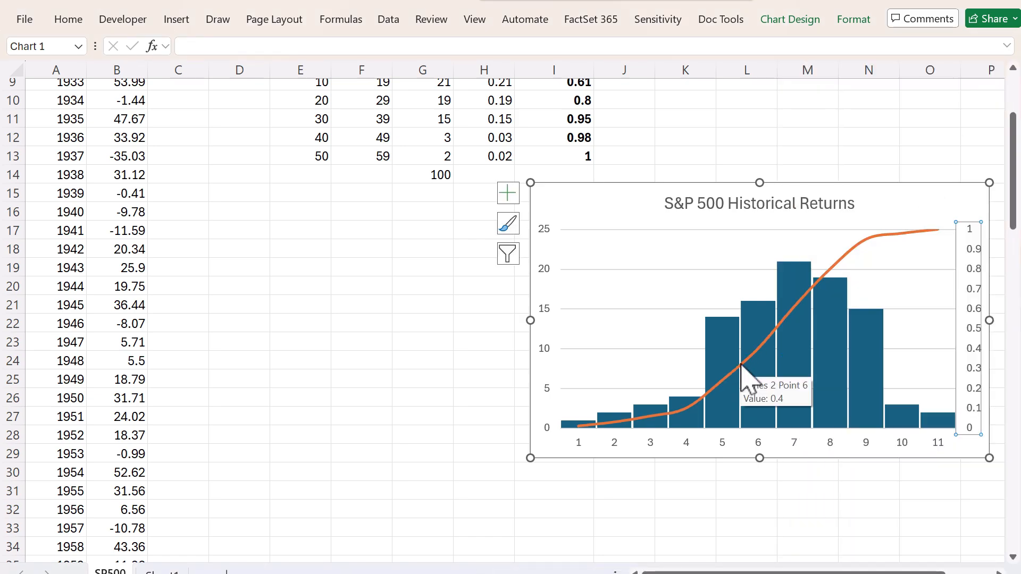
# - Build a class label in J3 with =E3&" to "&F3 and fill it down to J13
pyautogui.click(688, 445)
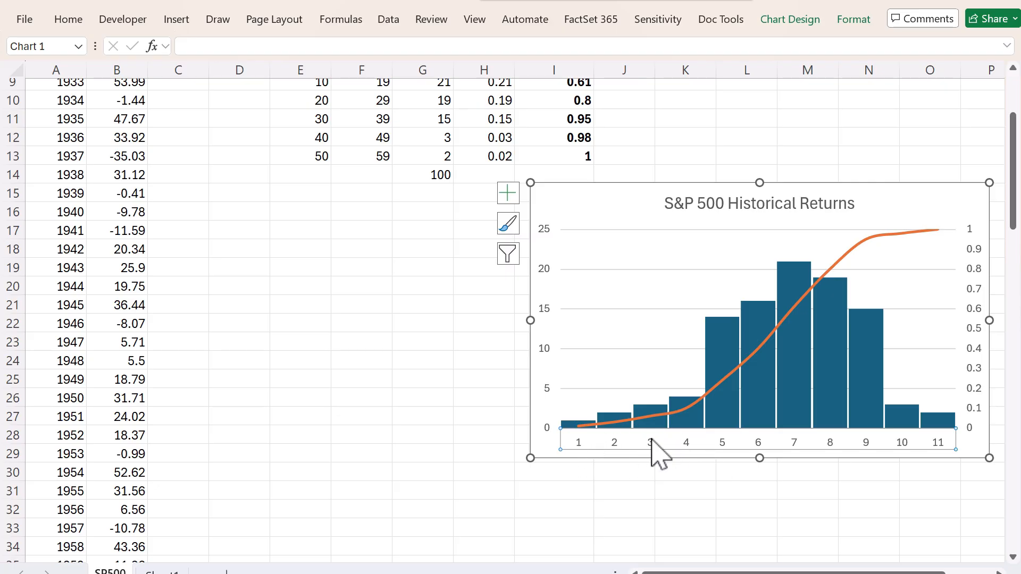
pyautogui.scroll(2, 455, 367)
pyautogui.scroll(1, 456, 367)
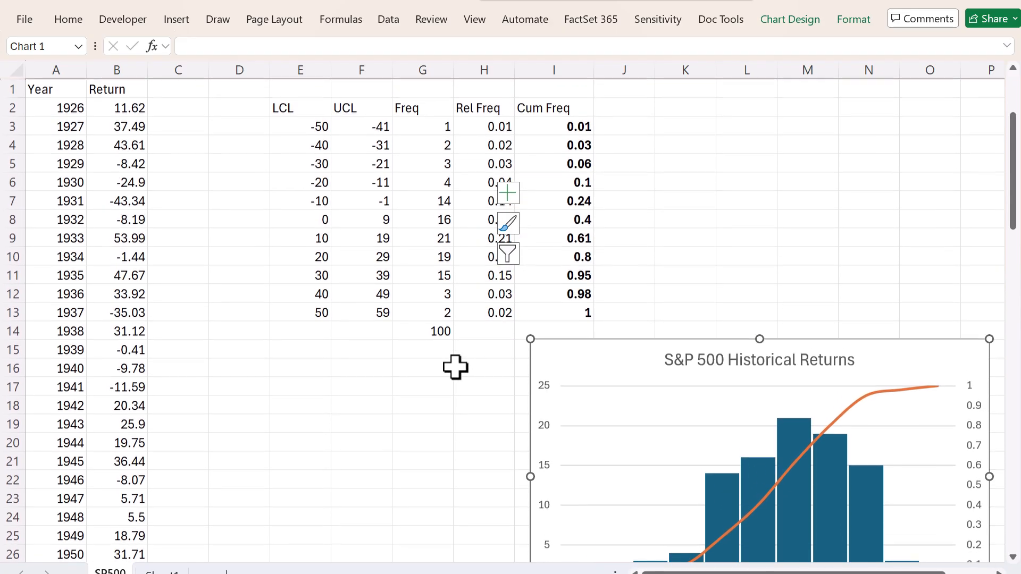
pyautogui.click(624, 126)
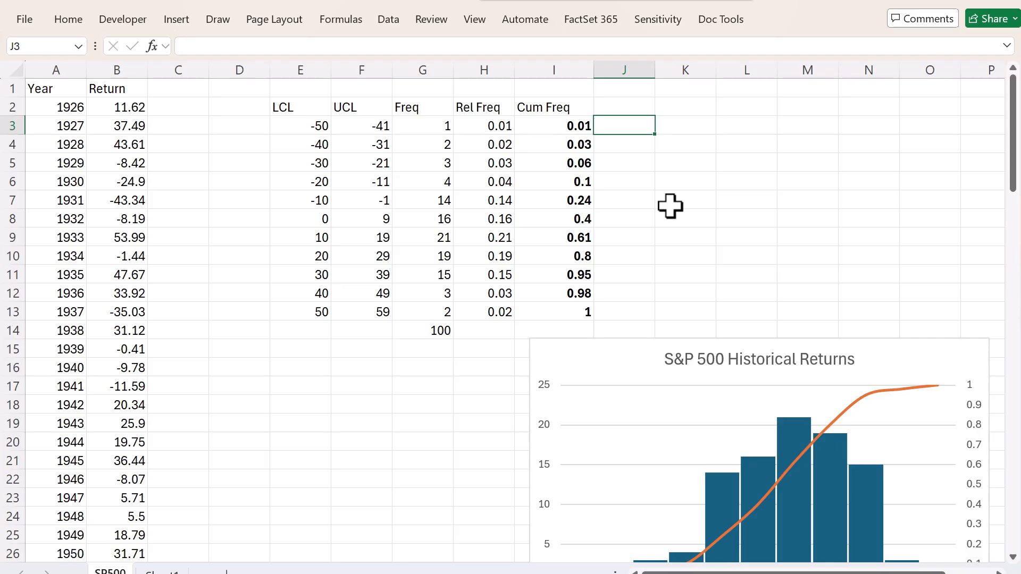
pyautogui.write('=')
pyautogui.press('Left')
pyautogui.press('Left')
pyautogui.press('Left')
pyautogui.press('Left')
pyautogui.press('Left')
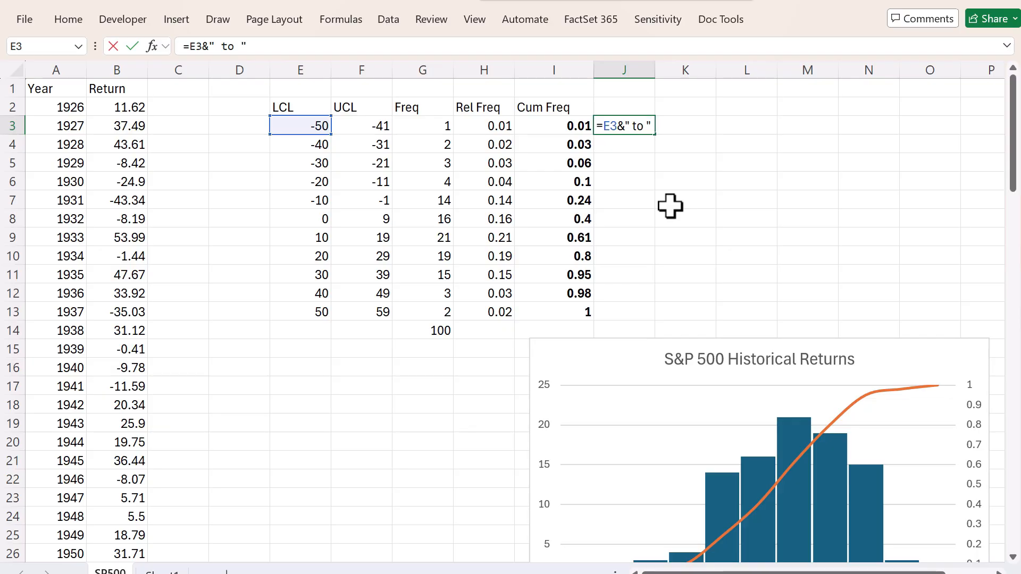
pyautogui.write('&" to "&')
pyautogui.click(360, 127)
pyautogui.press('Return')
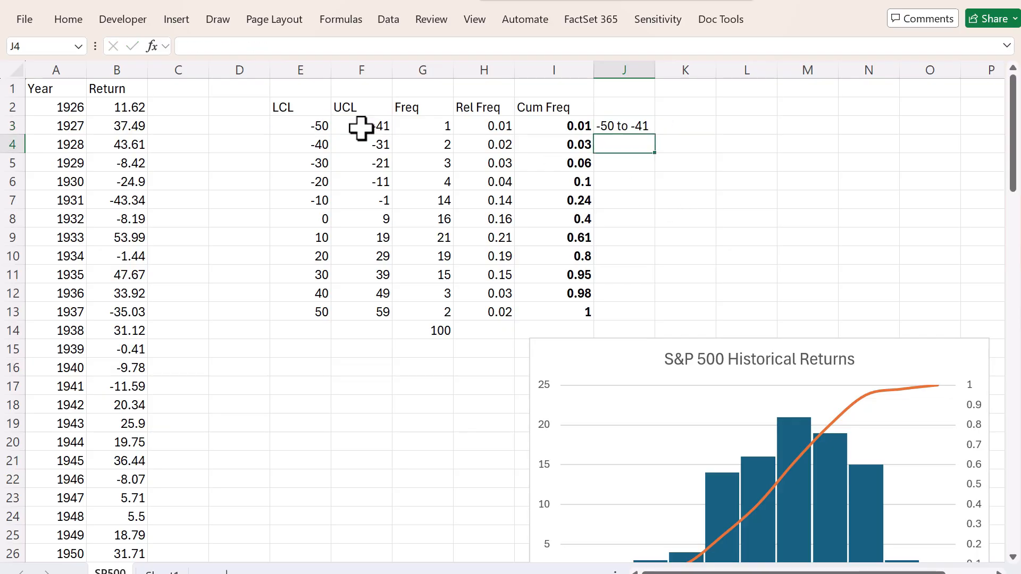
pyautogui.press('Up')
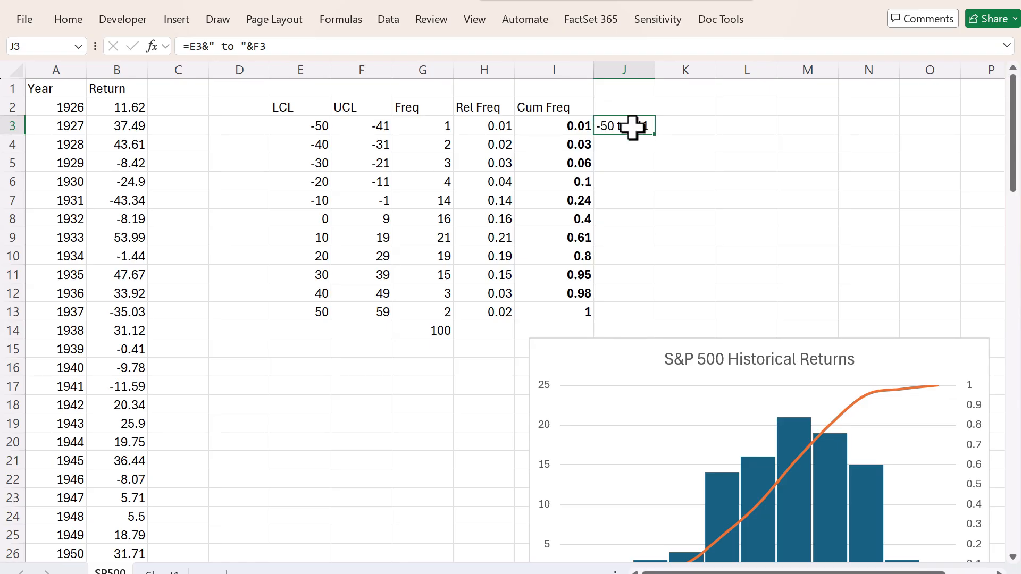
pyautogui.moveTo(656, 135); pyautogui.dragTo(665, 321)
# - Use J3:J13 as the chart's horizontal axis labels and widen the chart leftward into column G
pyautogui.scroll(-2, 666, 320)
pyautogui.scroll(-1, 666, 319)
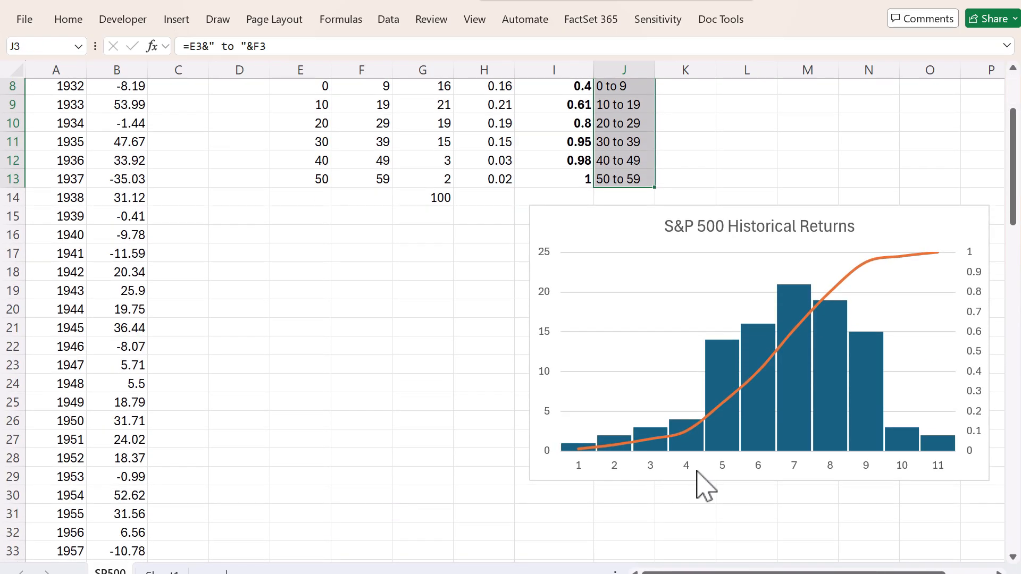
pyautogui.click(721, 310)
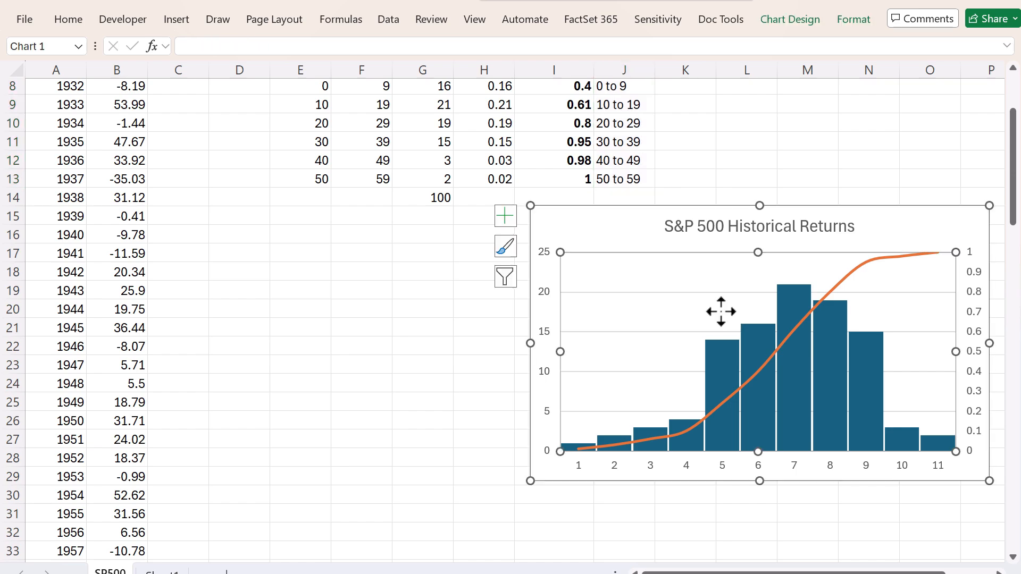
pyautogui.rightClick(721, 311)
pyautogui.click(778, 419)
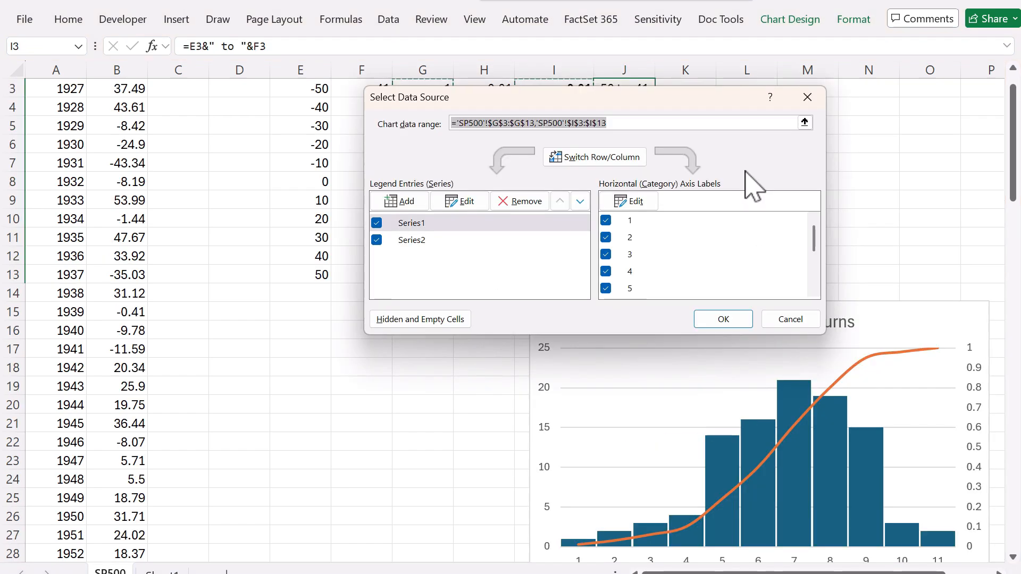
pyautogui.click(640, 203)
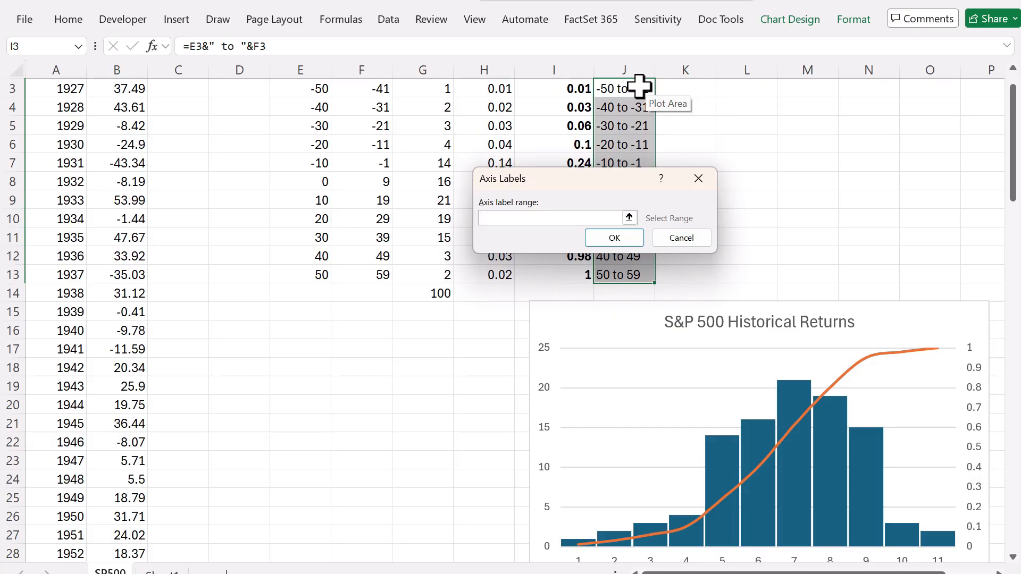
pyautogui.moveTo(640, 88); pyautogui.dragTo(638, 270)
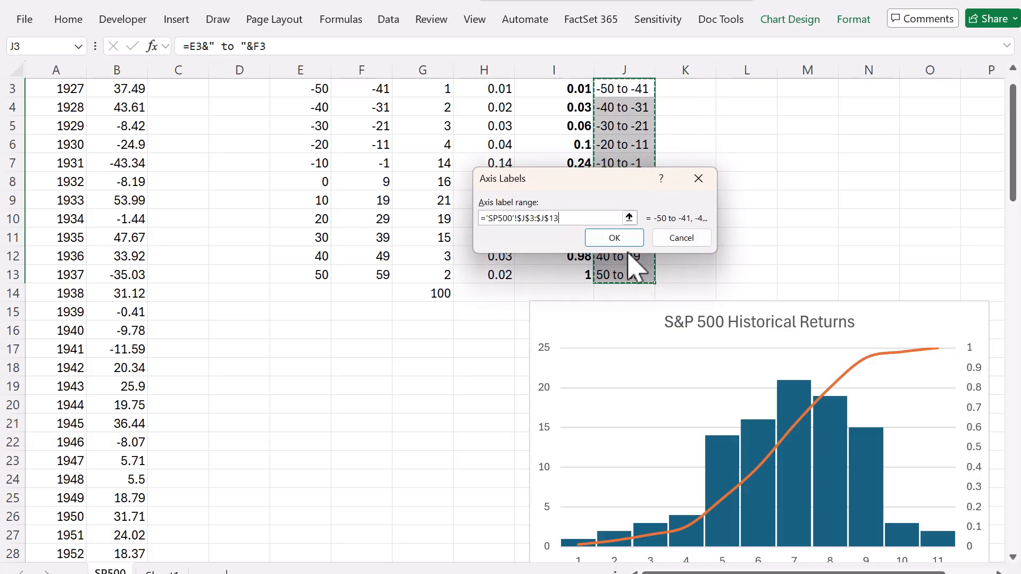
pyautogui.click(617, 240)
pyautogui.click(718, 318)
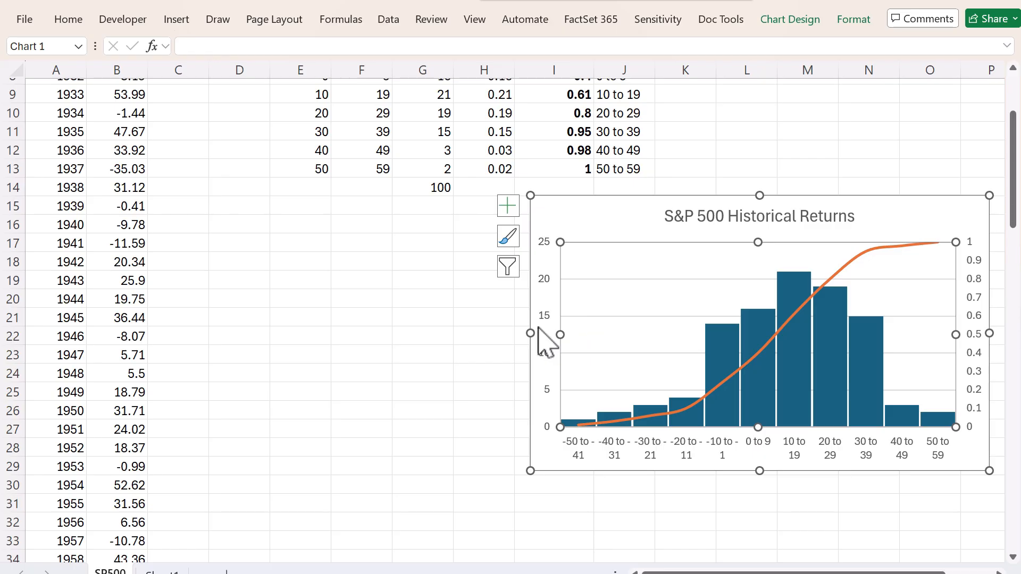
pyautogui.moveTo(530, 331); pyautogui.dragTo(444, 333)
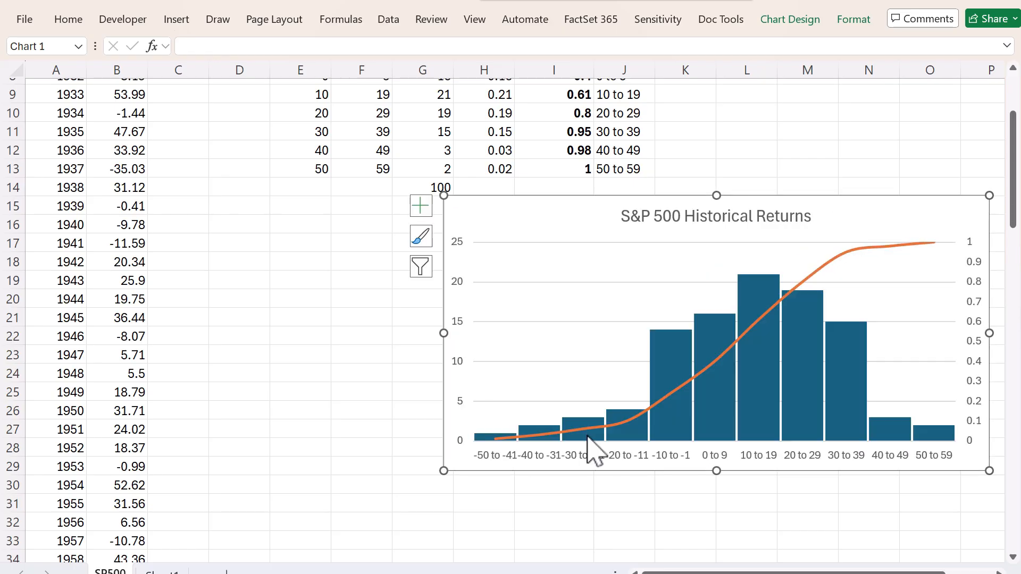
# - Attach a formula comment to the first LCL value in E3
pyautogui.scroll(2, 420, 365)
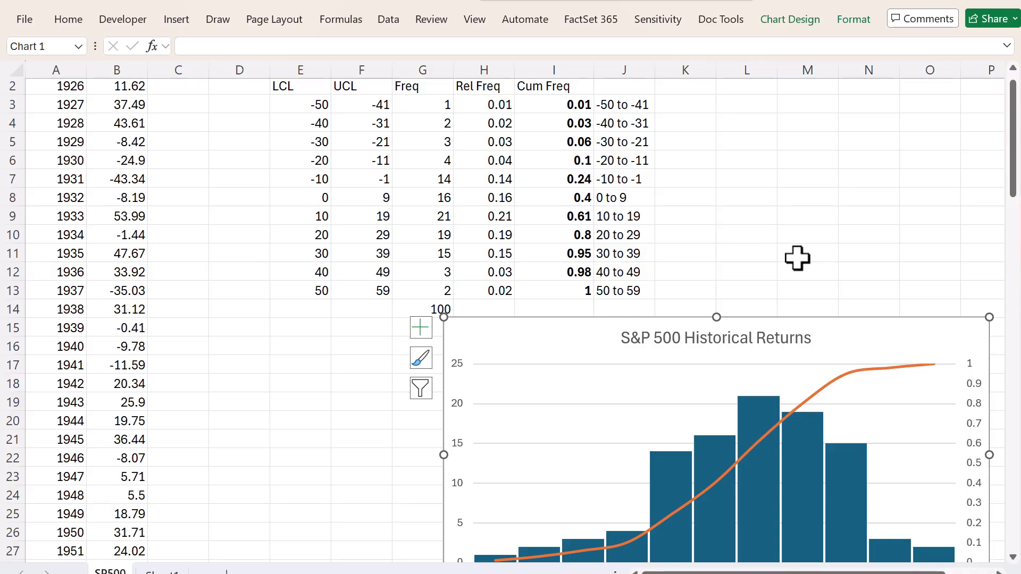
pyautogui.scroll(1, 532, 202)
pyautogui.click(289, 126)
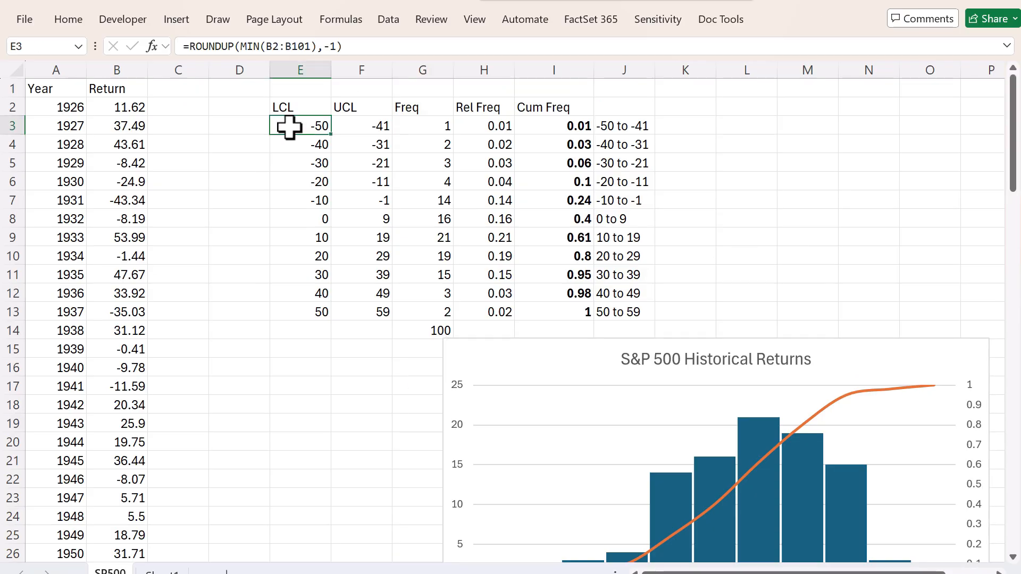
pyautogui.click(721, 20)
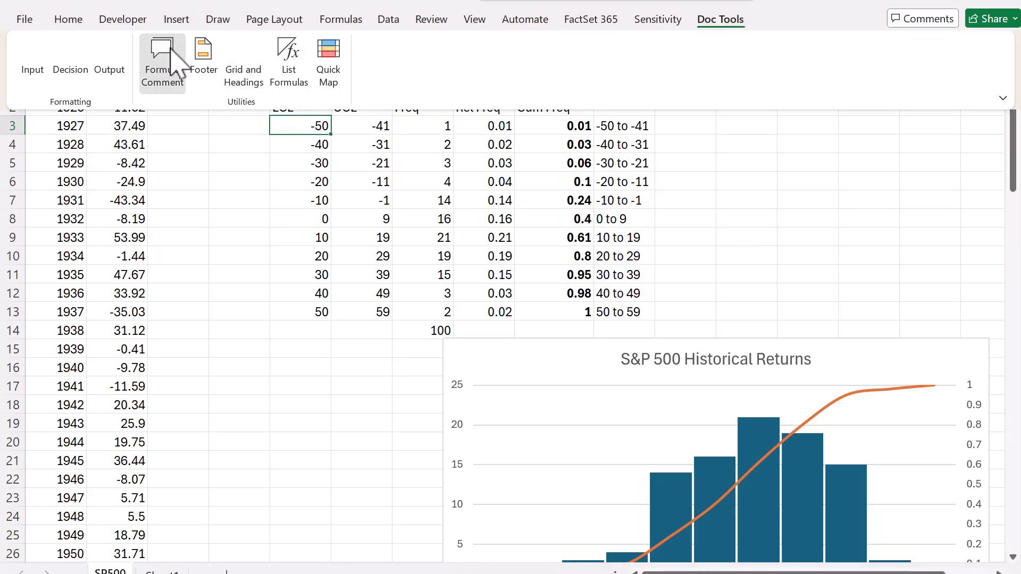
pyautogui.click(160, 72)
# - Attach a formula comment to the first frequency value in G3
pyautogui.click(376, 126)
pyautogui.click(425, 125)
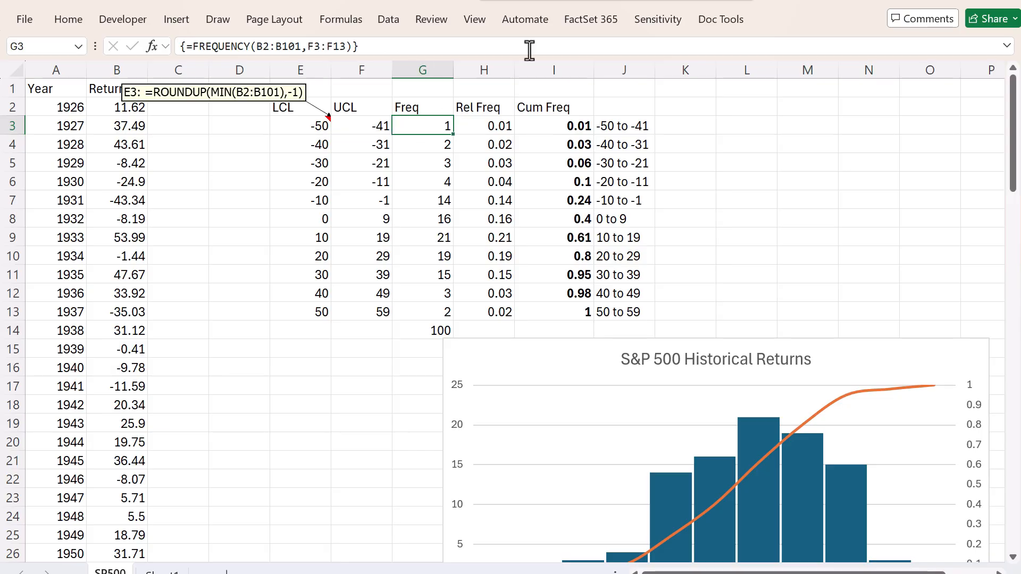
pyautogui.click(720, 19)
pyautogui.click(159, 59)
# - Attach a formula comment to the relative frequency in H3 and move it up clear of row 3
pyautogui.click(486, 126)
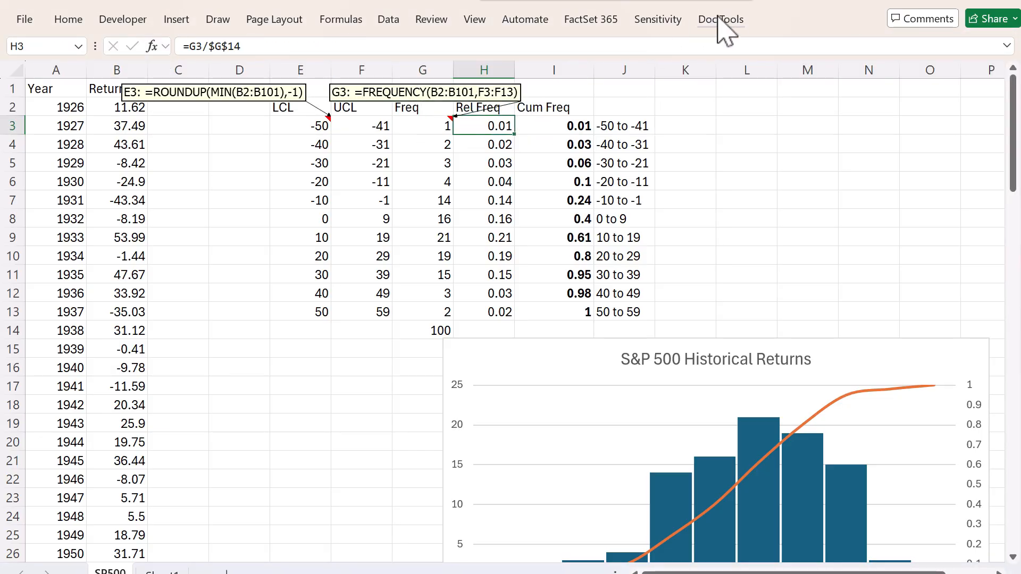
pyautogui.click(721, 19)
pyautogui.click(175, 59)
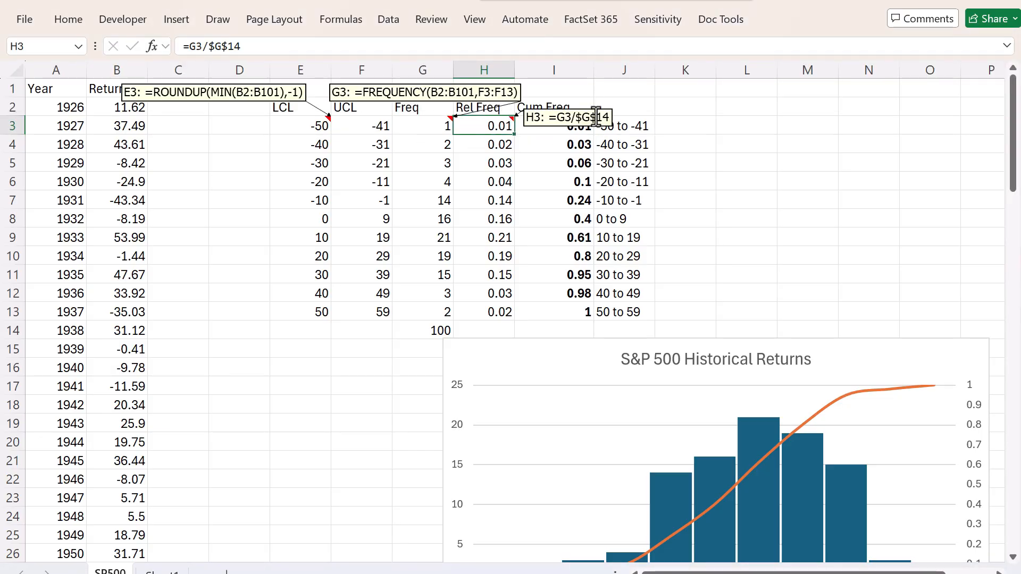
pyautogui.moveTo(596, 112); pyautogui.dragTo(599, 80)
# - Attach formula comments to the cumulative frequency in I3 and the class label in J4
pyautogui.click(582, 125)
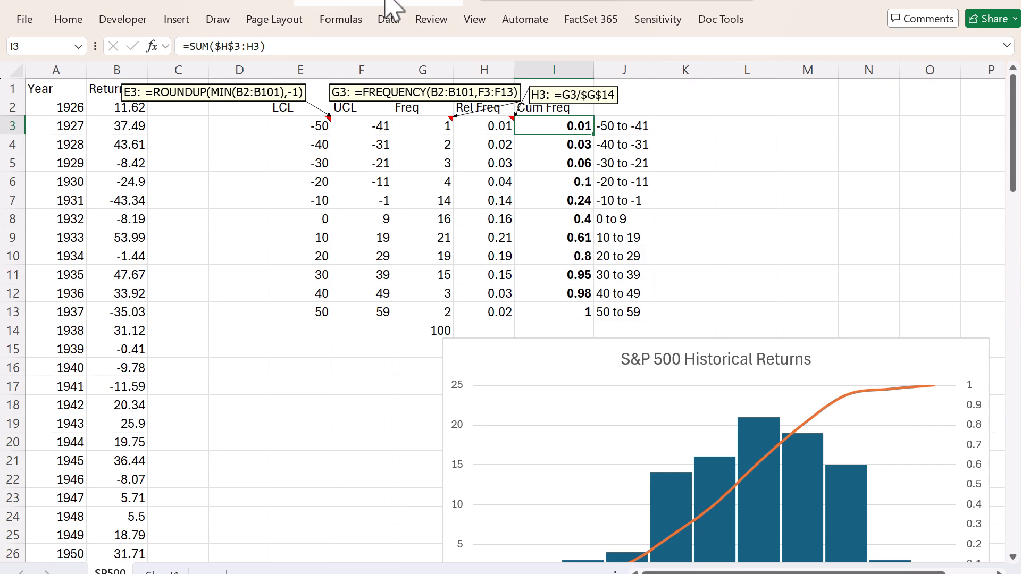
pyautogui.click(720, 19)
pyautogui.click(162, 67)
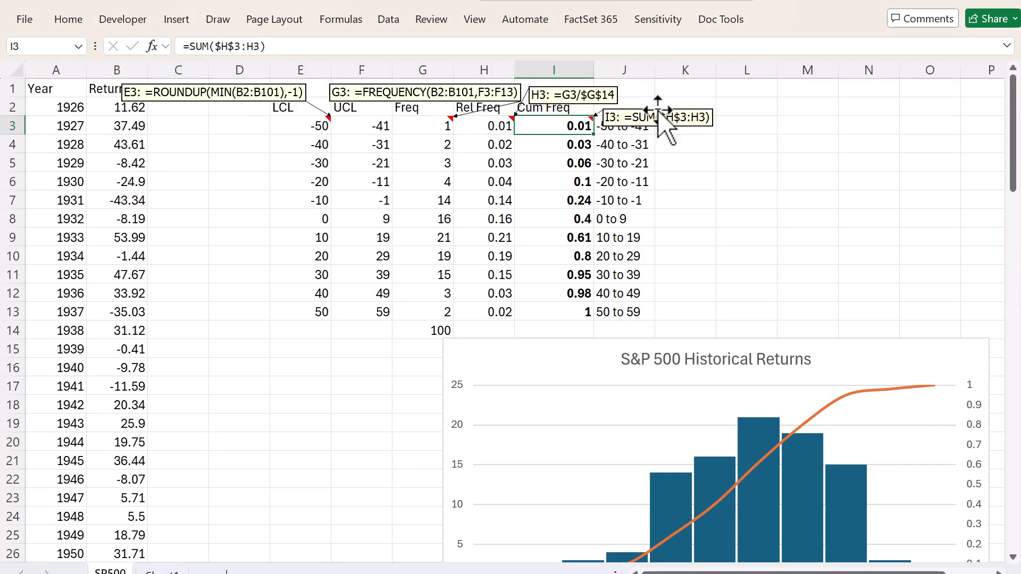
pyautogui.click(642, 146)
# - Review the labelled histogram and its cumulative frequency line, including the 30 to 39 column
pyautogui.scroll(-3, 789, 237)
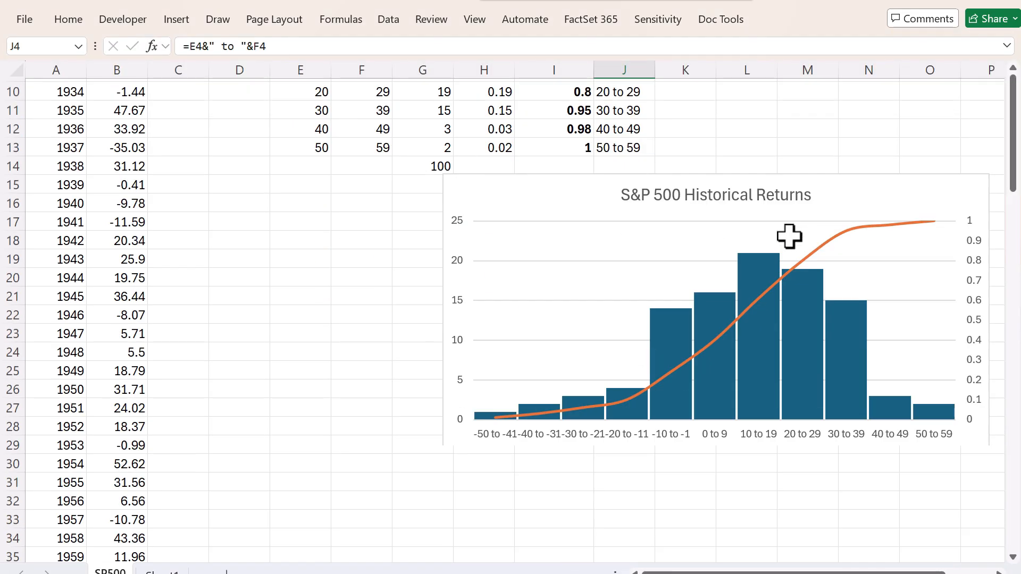
pyautogui.scroll(2, 789, 236)
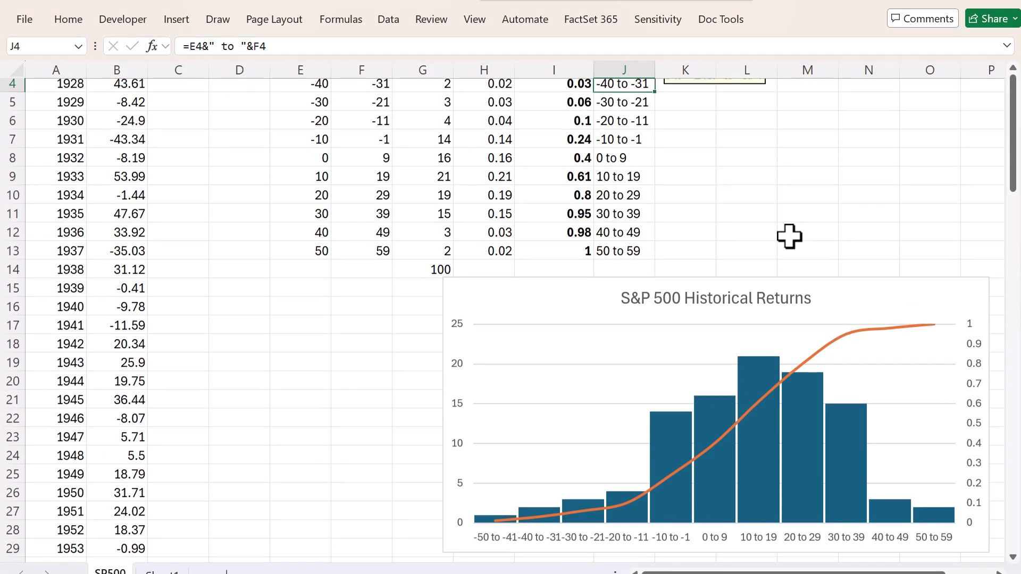
pyautogui.scroll(1, 789, 236)
pyautogui.scroll(-2, 789, 236)
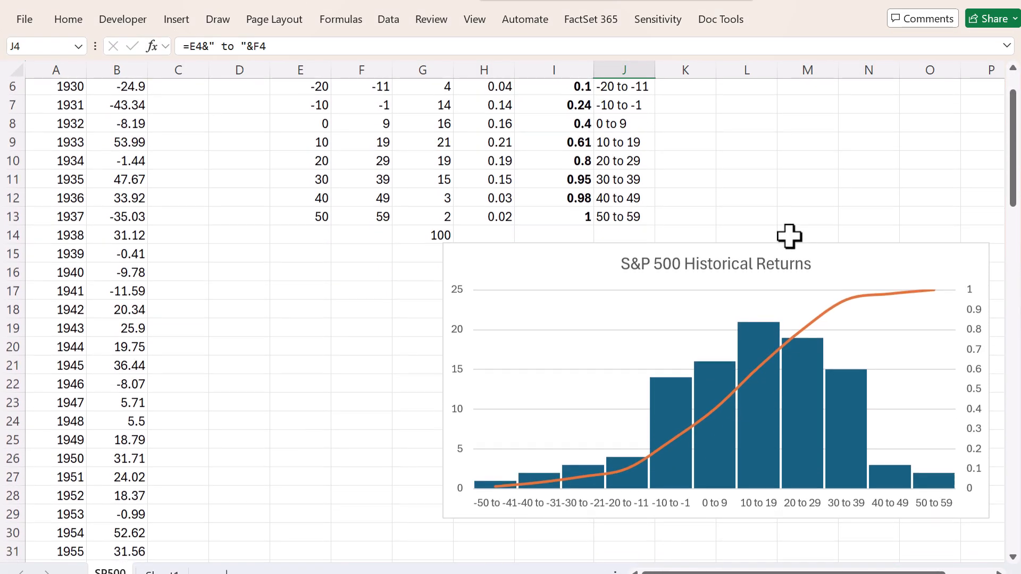
pyautogui.scroll(-2, 789, 236)
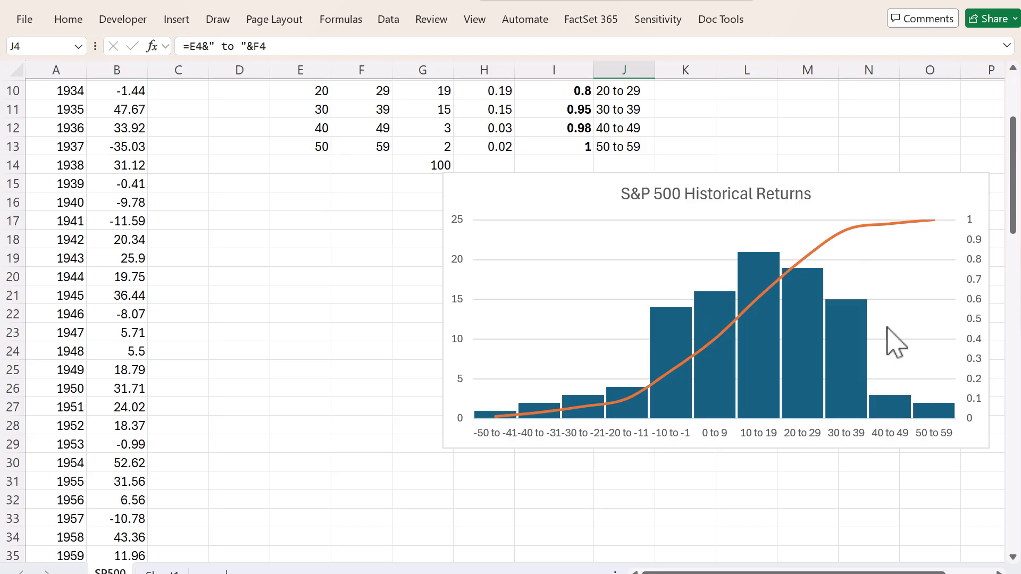
pyautogui.moveTo(868, 397)
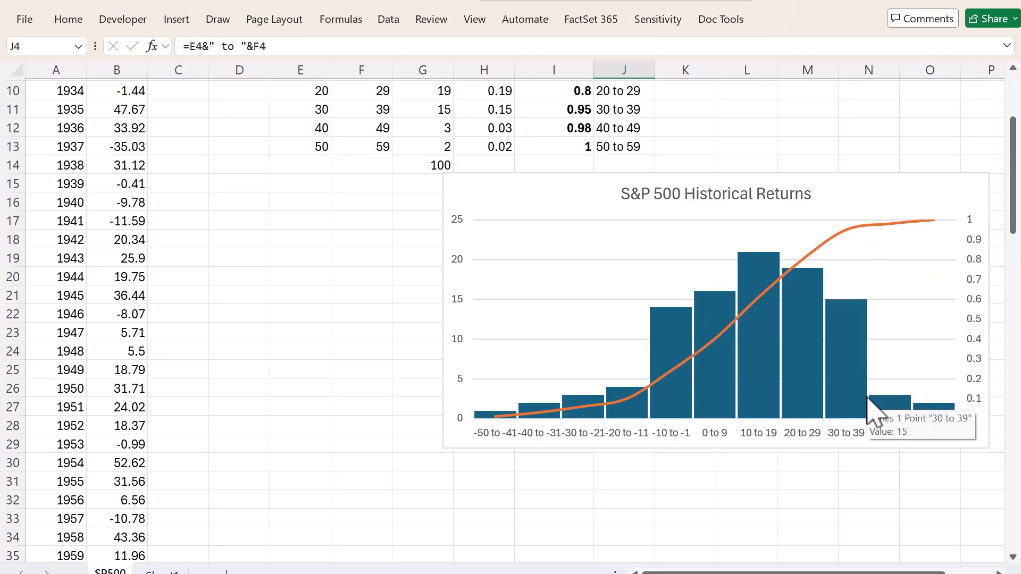